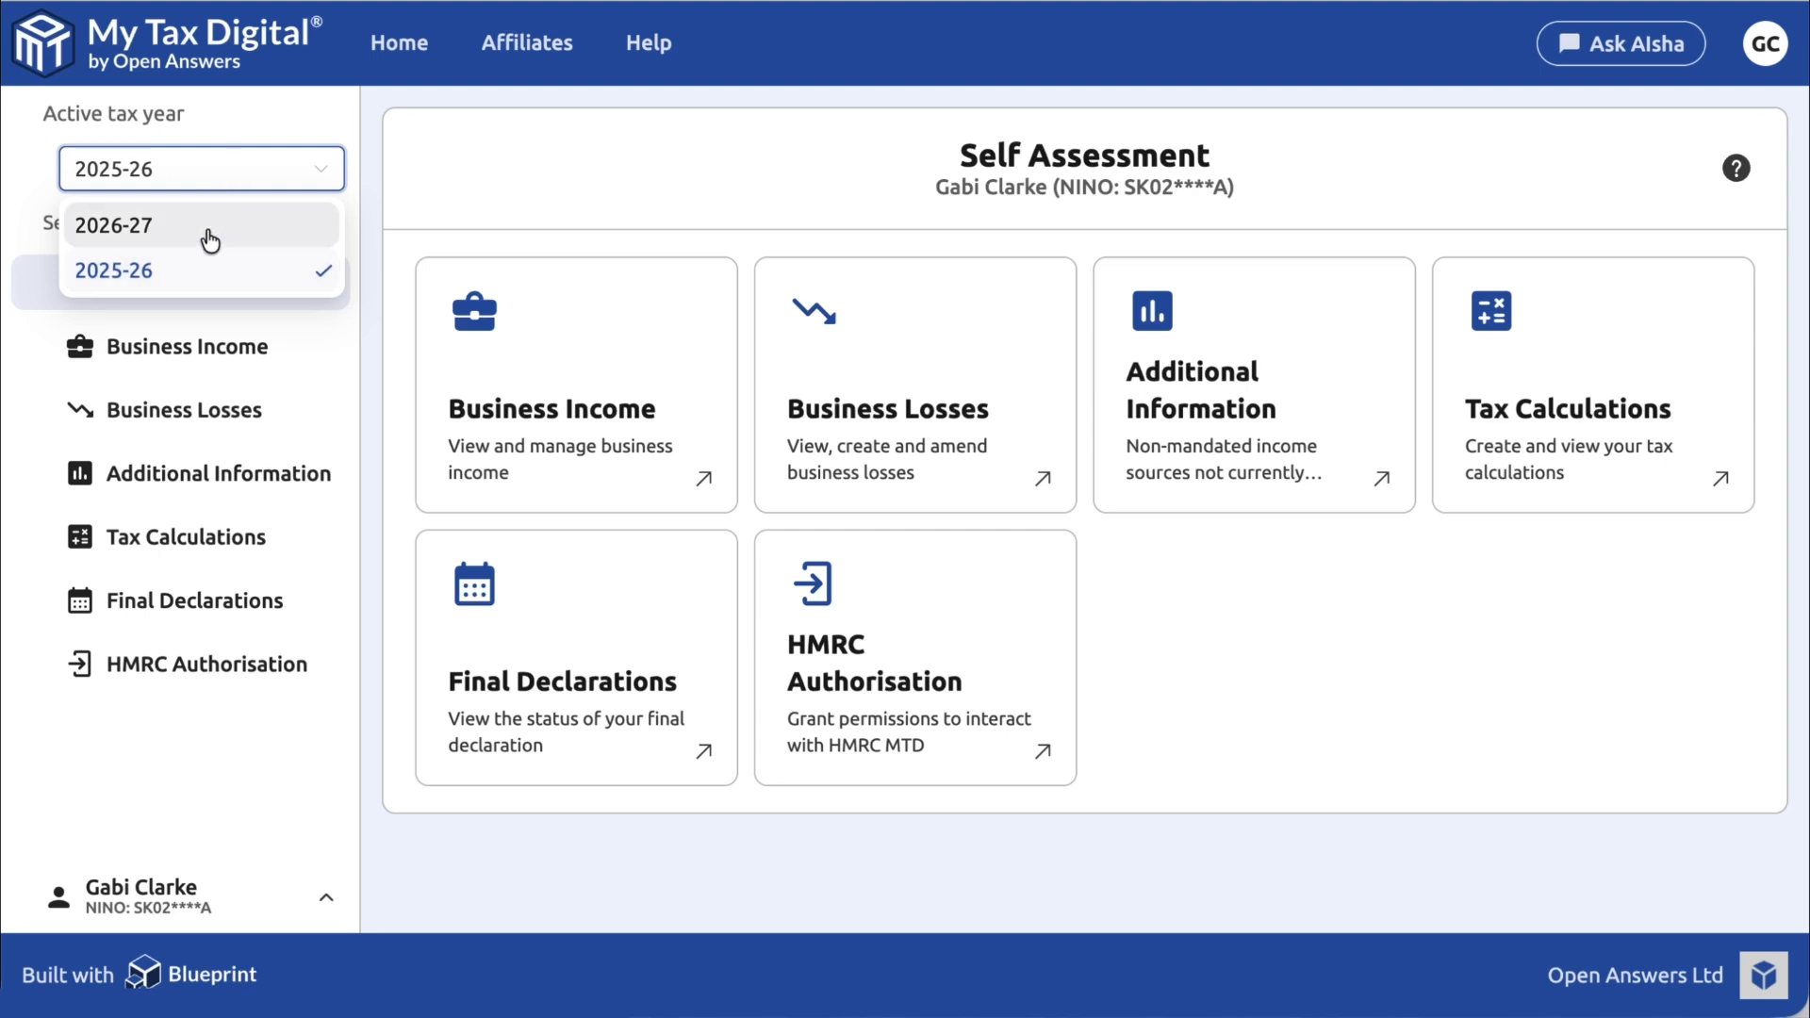
# - Select the 2025-26 tax year and open the UK Property source under business income
pyautogui.click(204, 279)
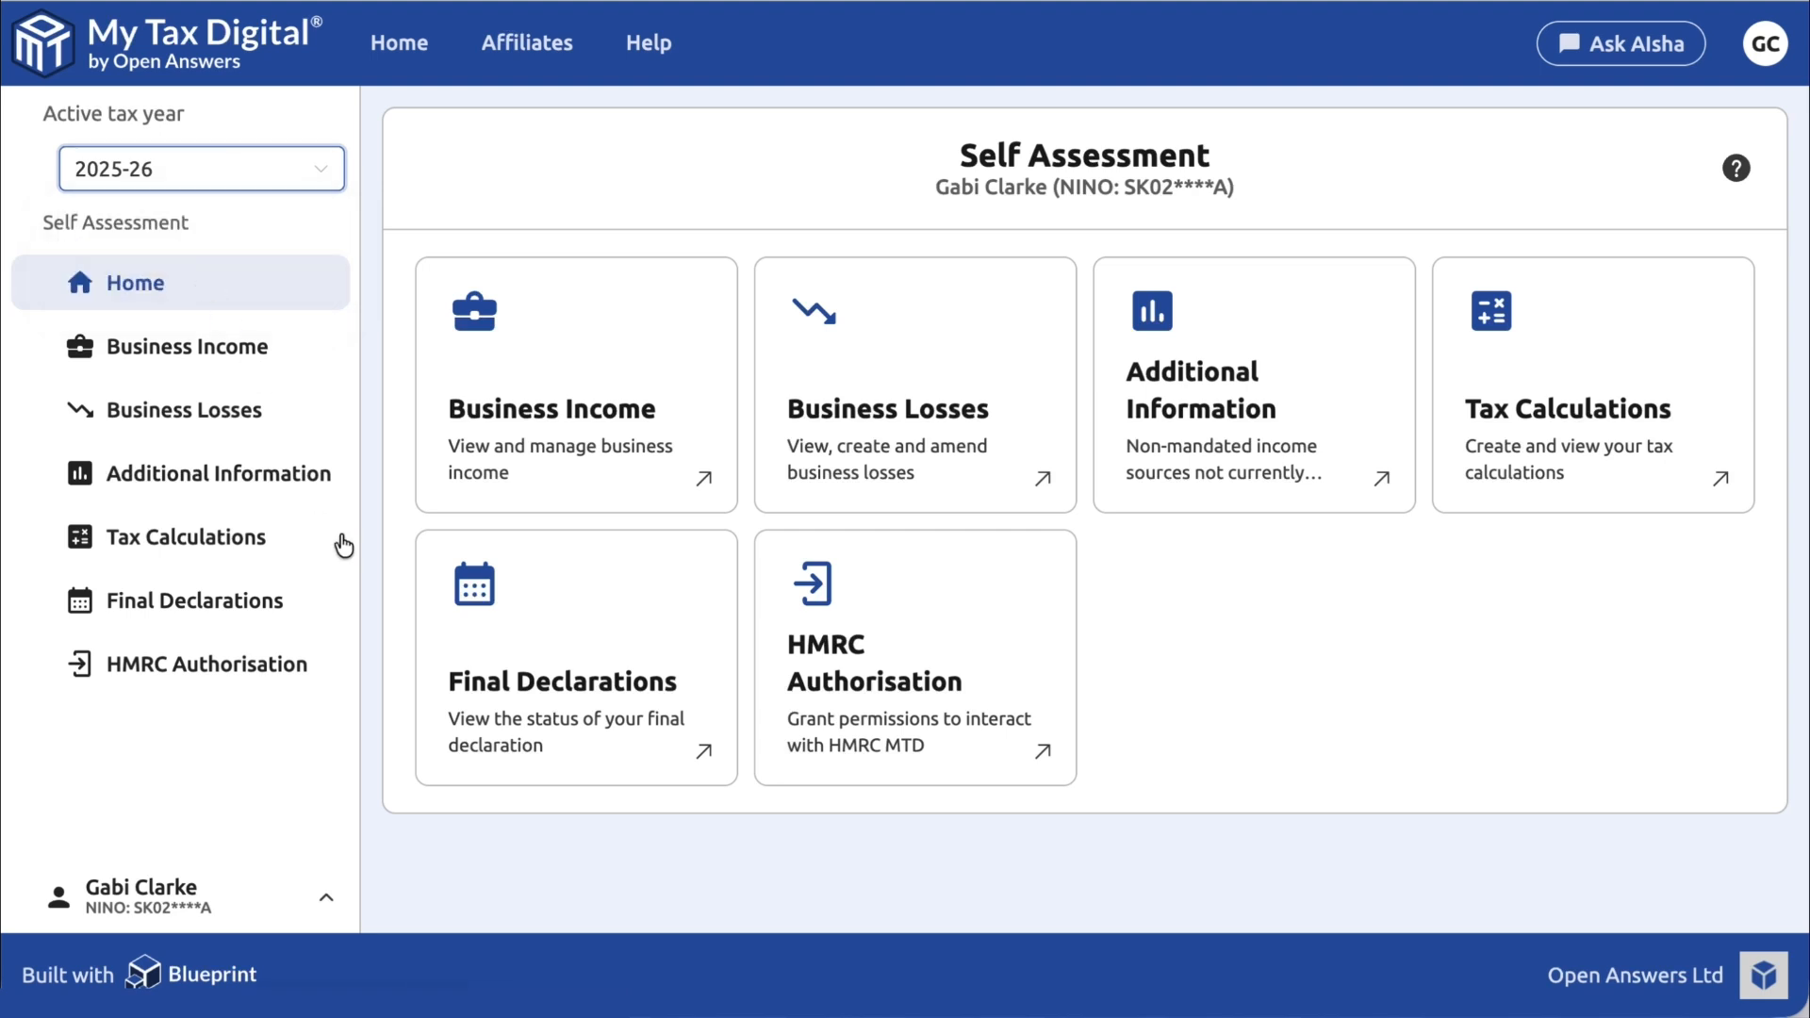
pyautogui.click(599, 394)
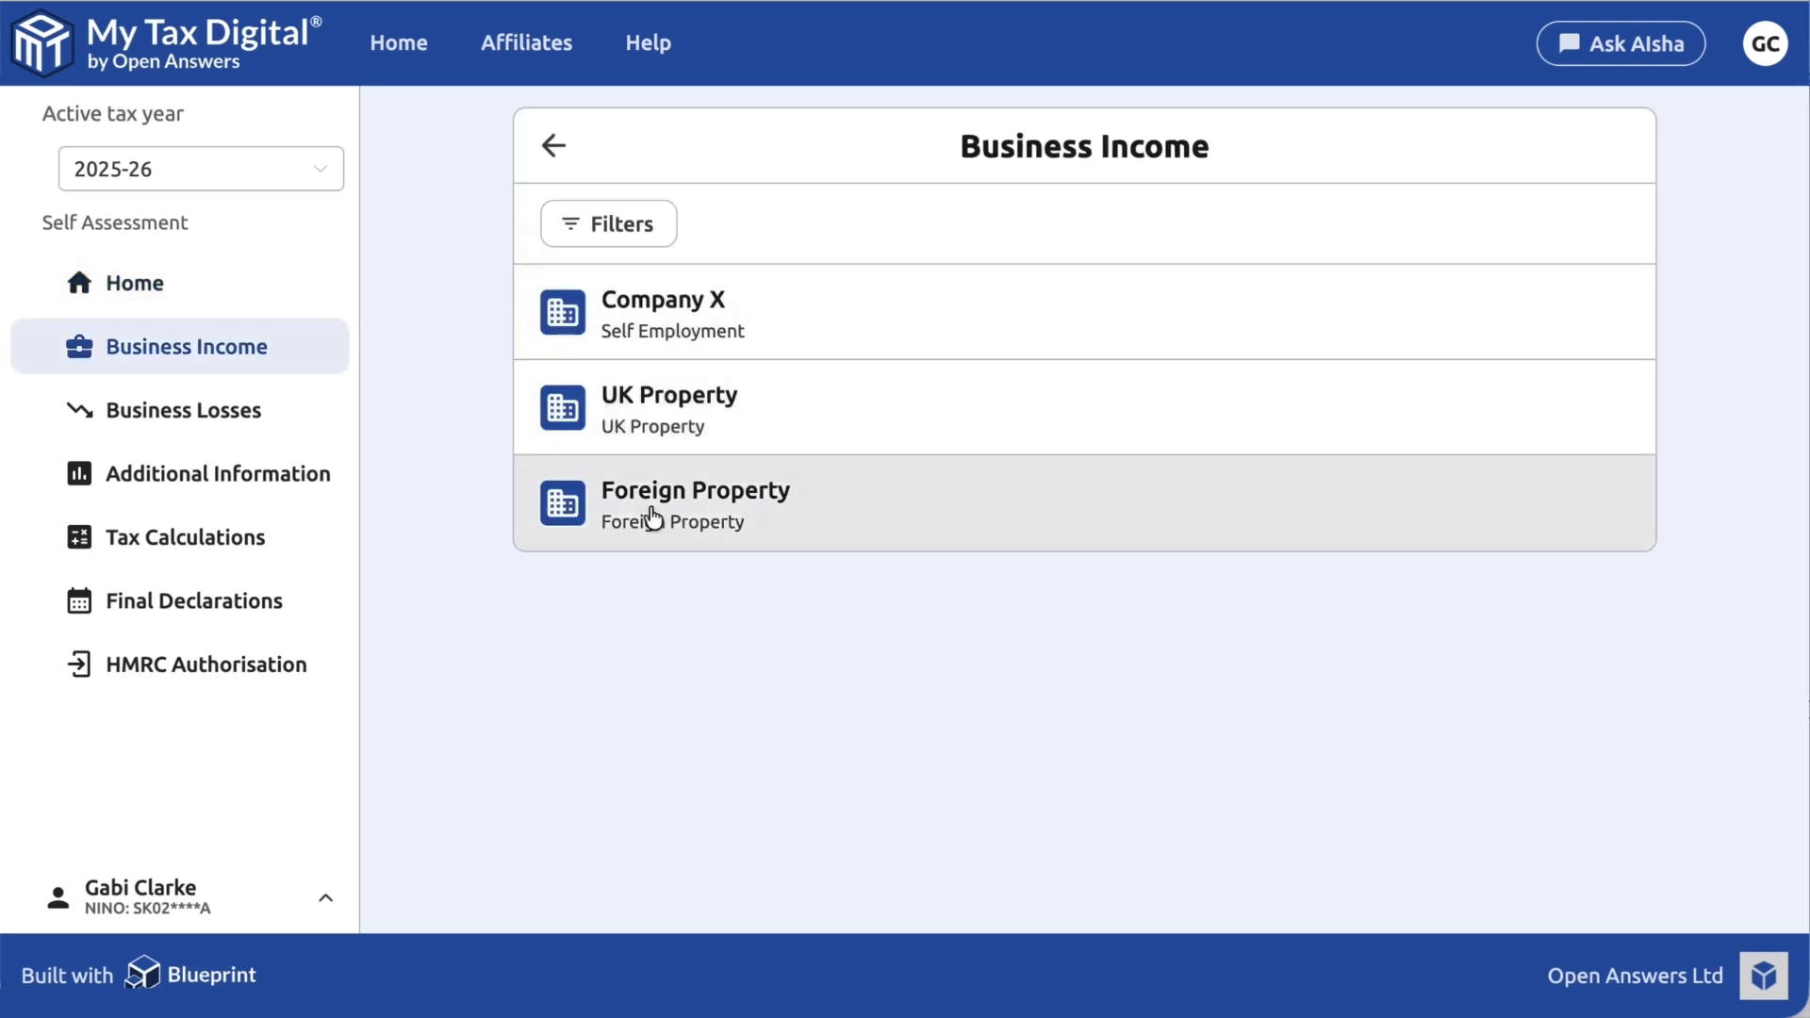
pyautogui.click(682, 414)
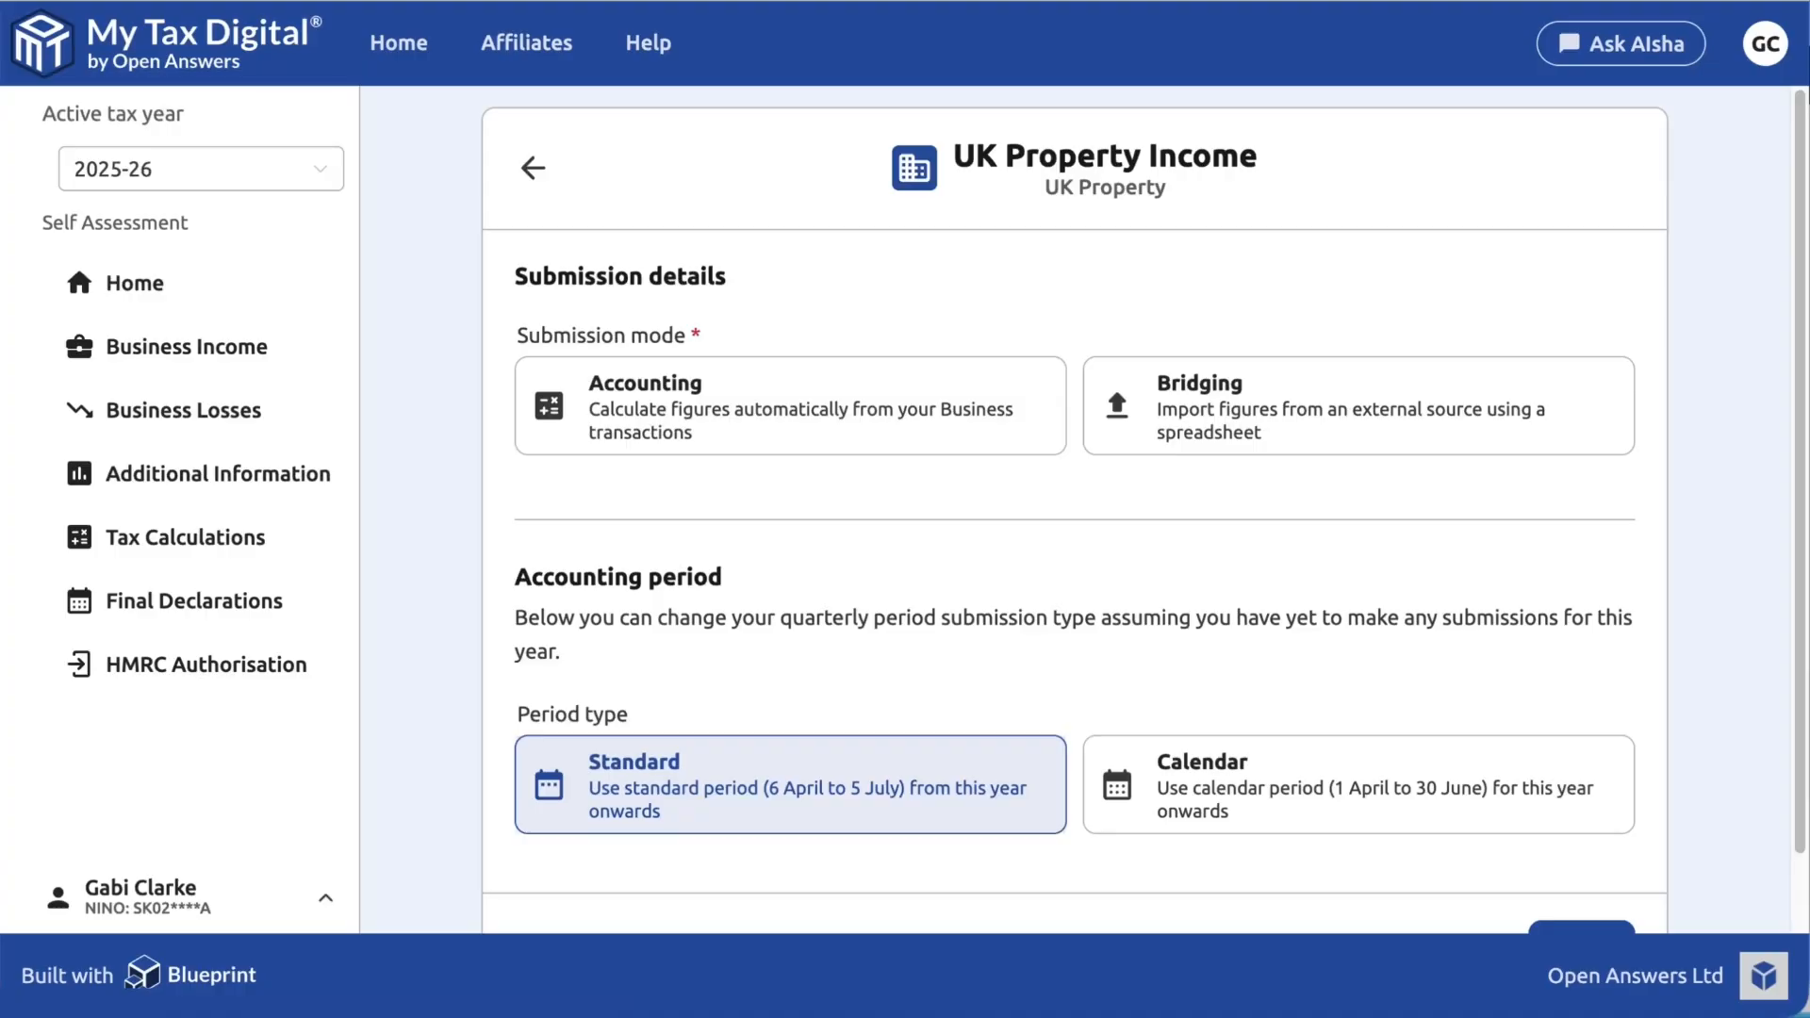
# - Choose the Accounting submission mode with 100% ownership and keep the Default VAT treatment
pyautogui.click(768, 392)
pyautogui.click(673, 624)
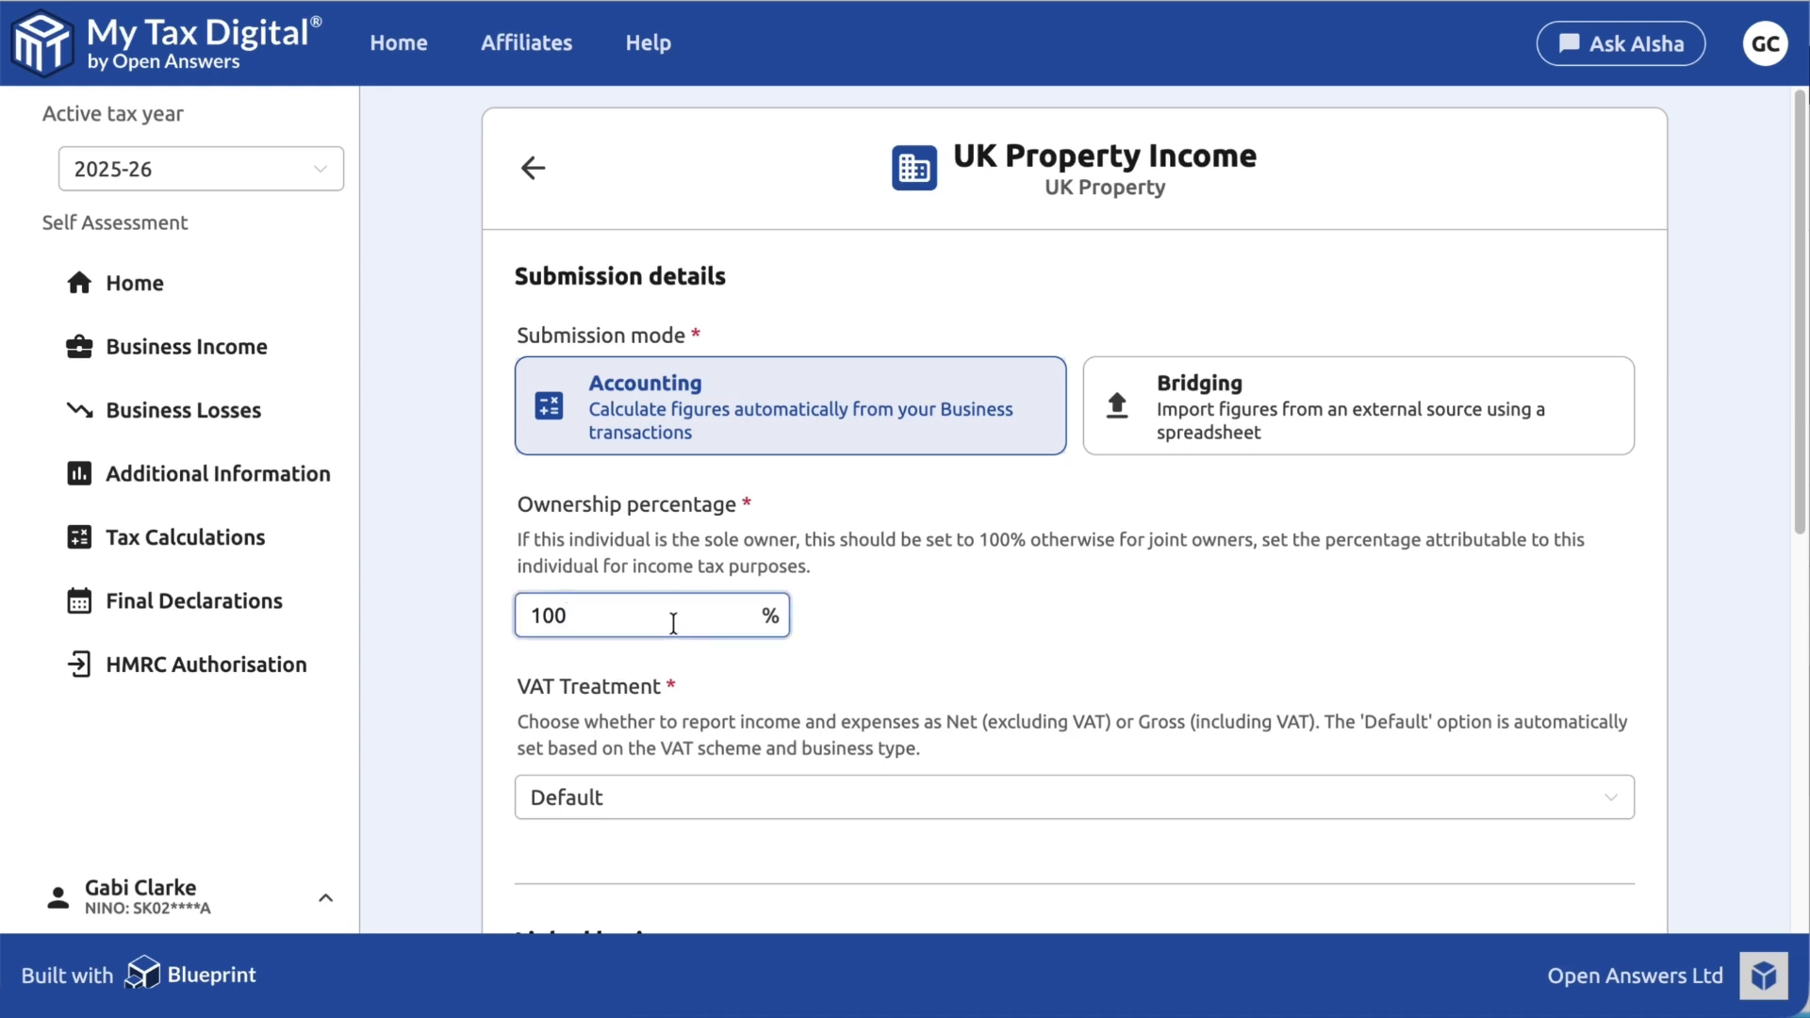
pyautogui.press('Tab')
pyautogui.click(920, 796)
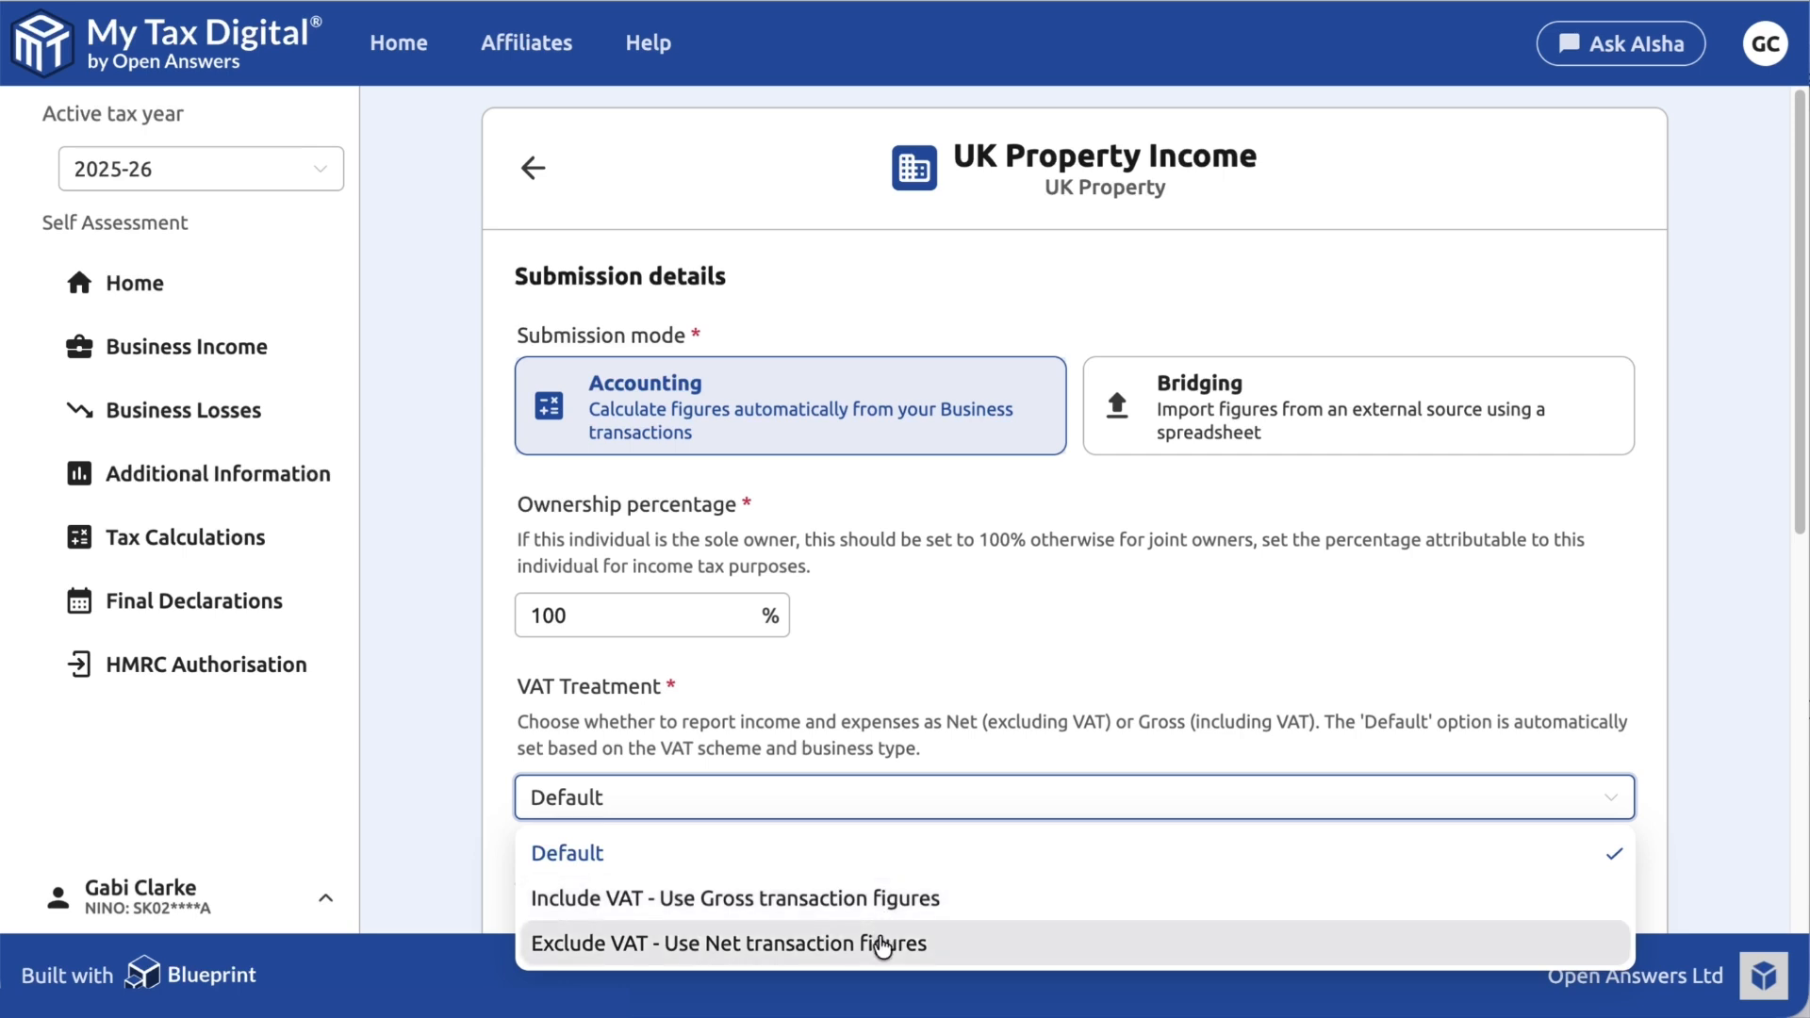
pyautogui.click(927, 787)
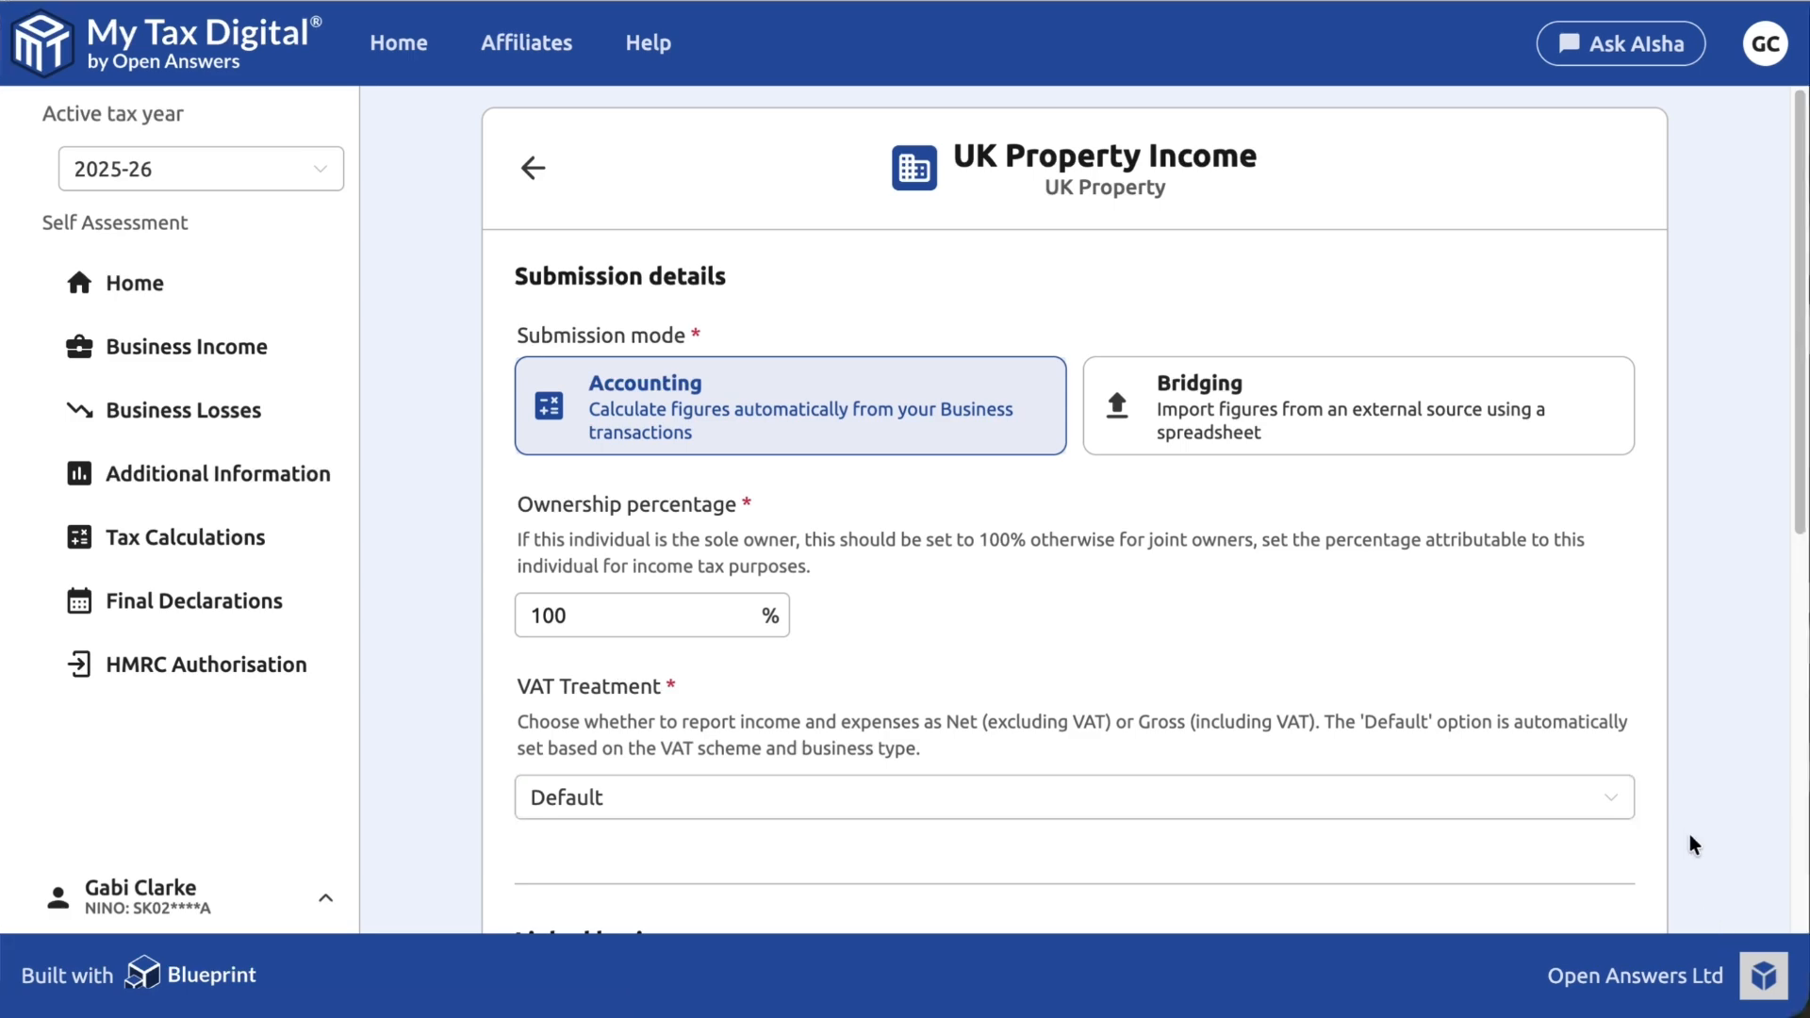
# - Start adding details for the linked business and name it AIsha Real Estate
pyautogui.scroll(-8, 1687, 834)
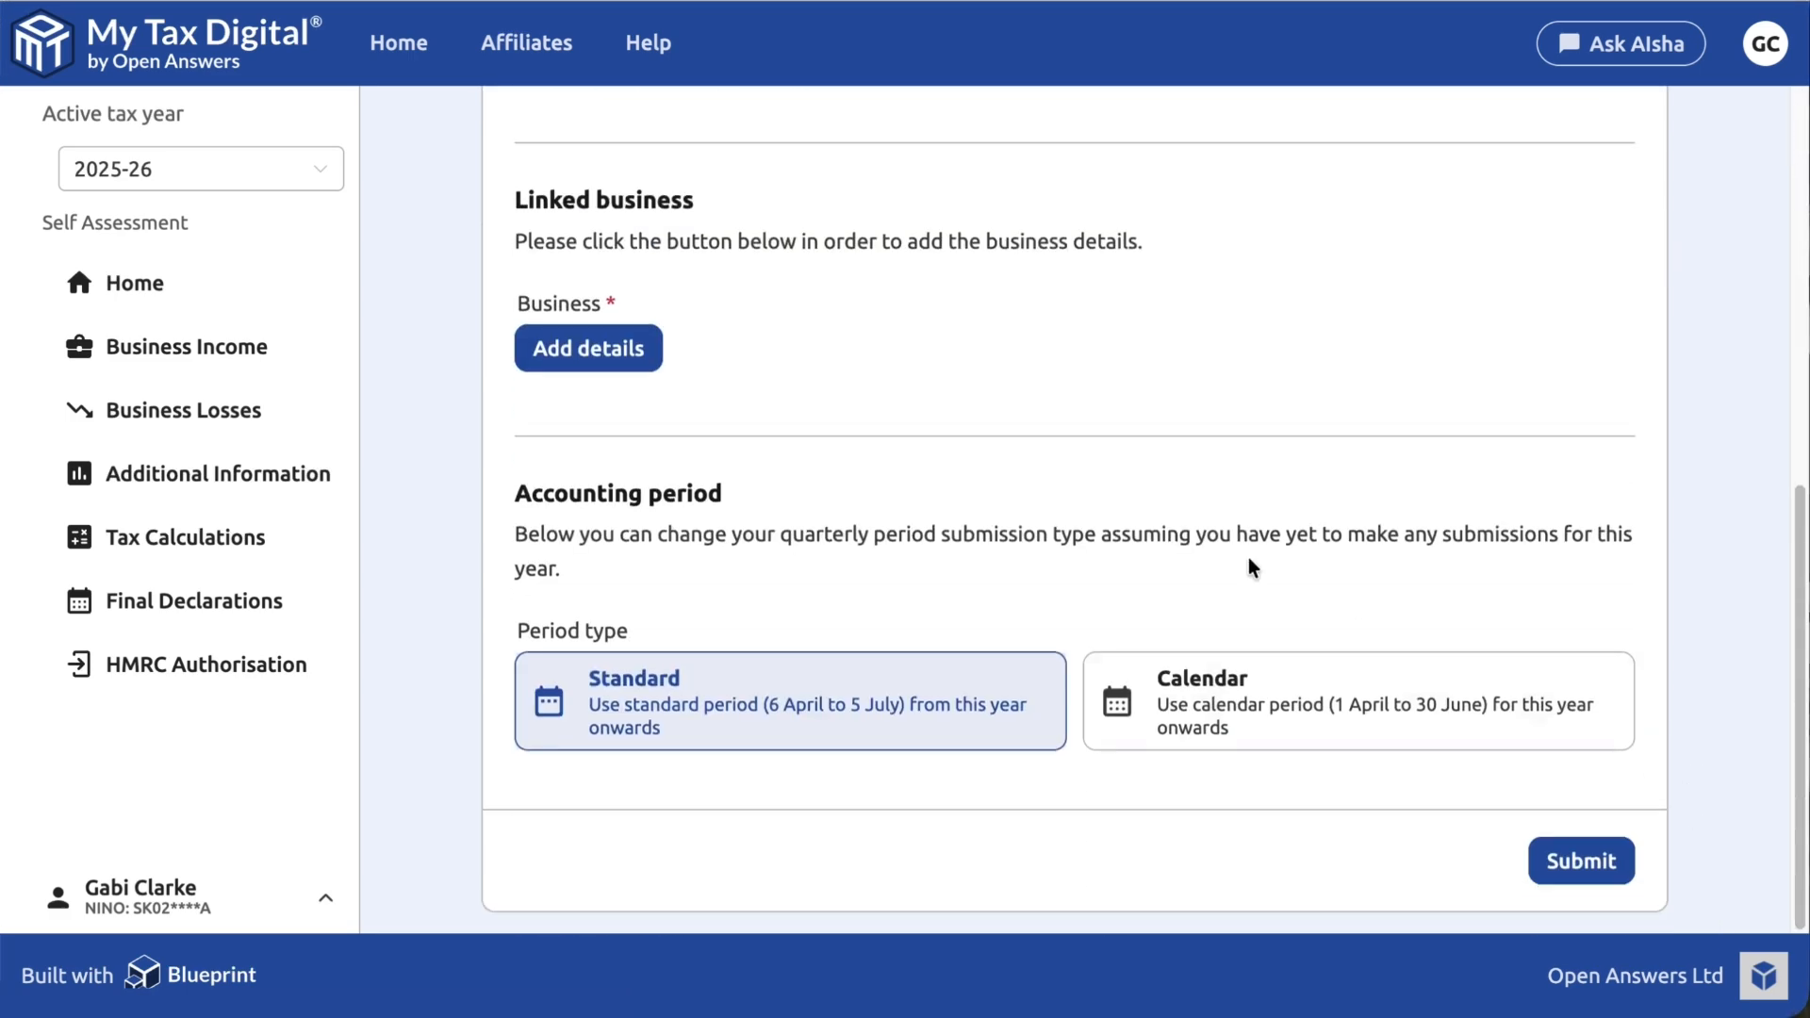
pyautogui.click(586, 357)
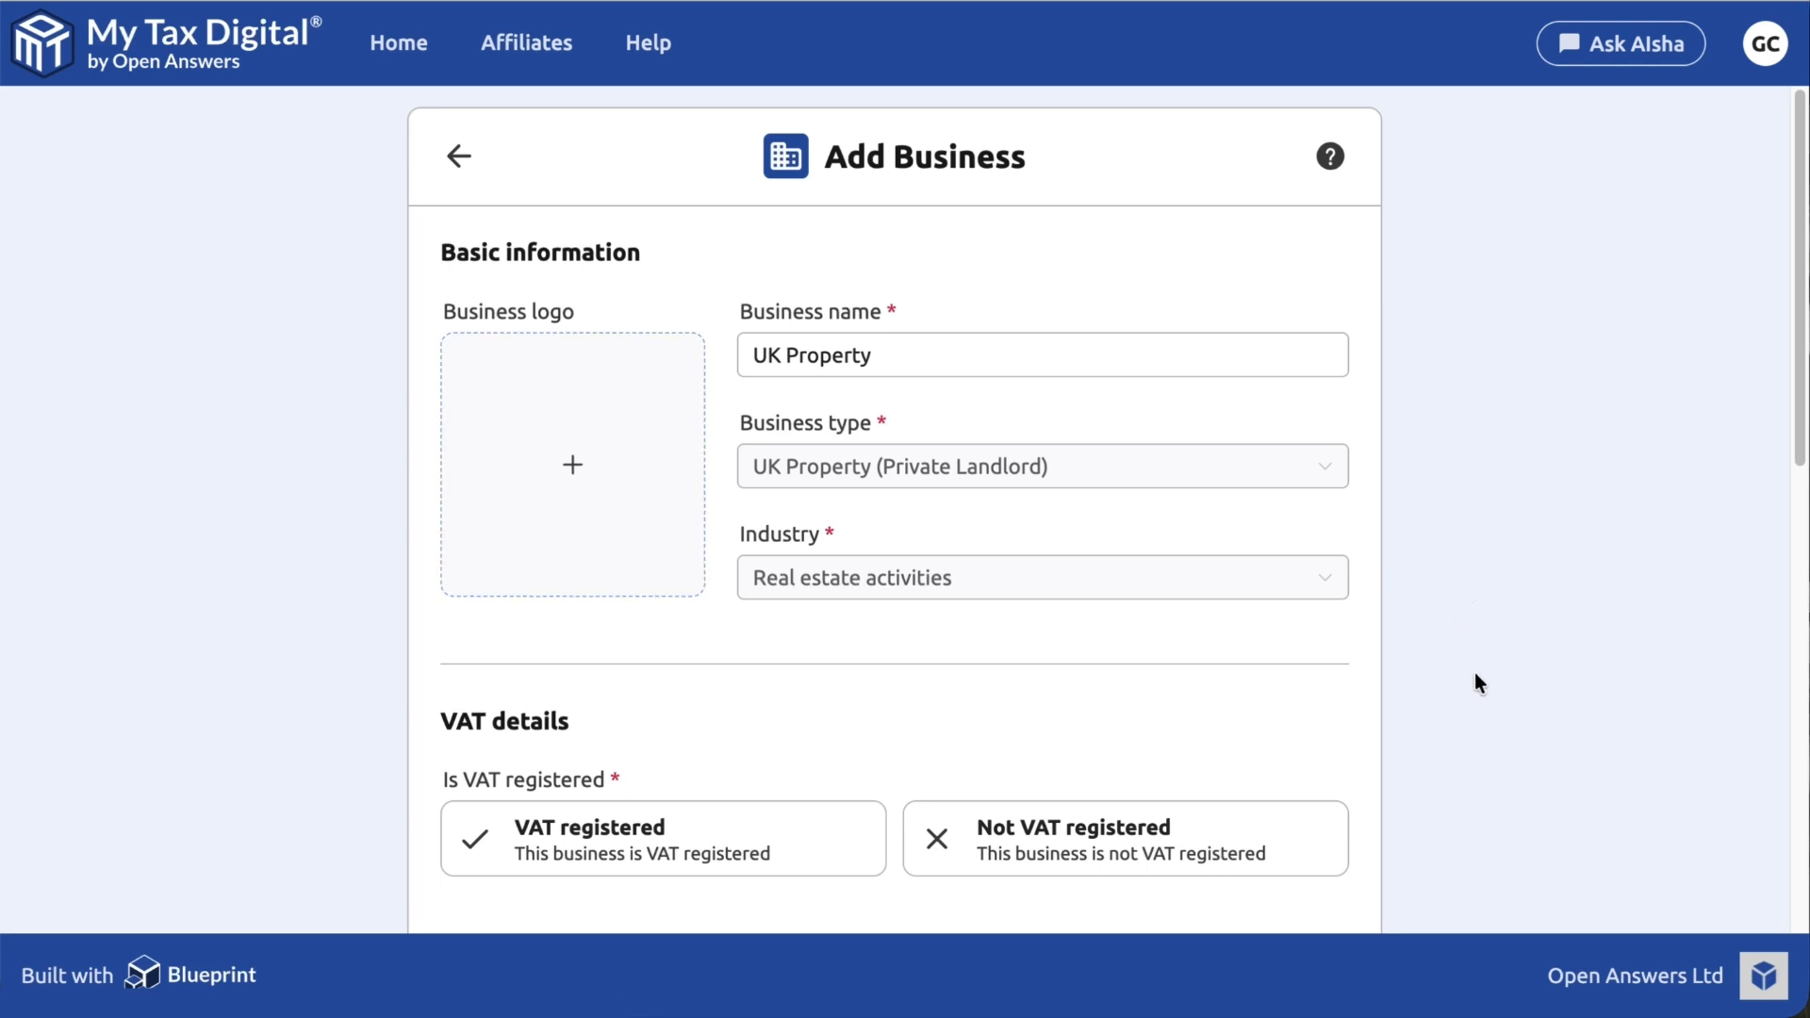
pyautogui.tripleClick(804, 355)
pyautogui.write('AIsha')
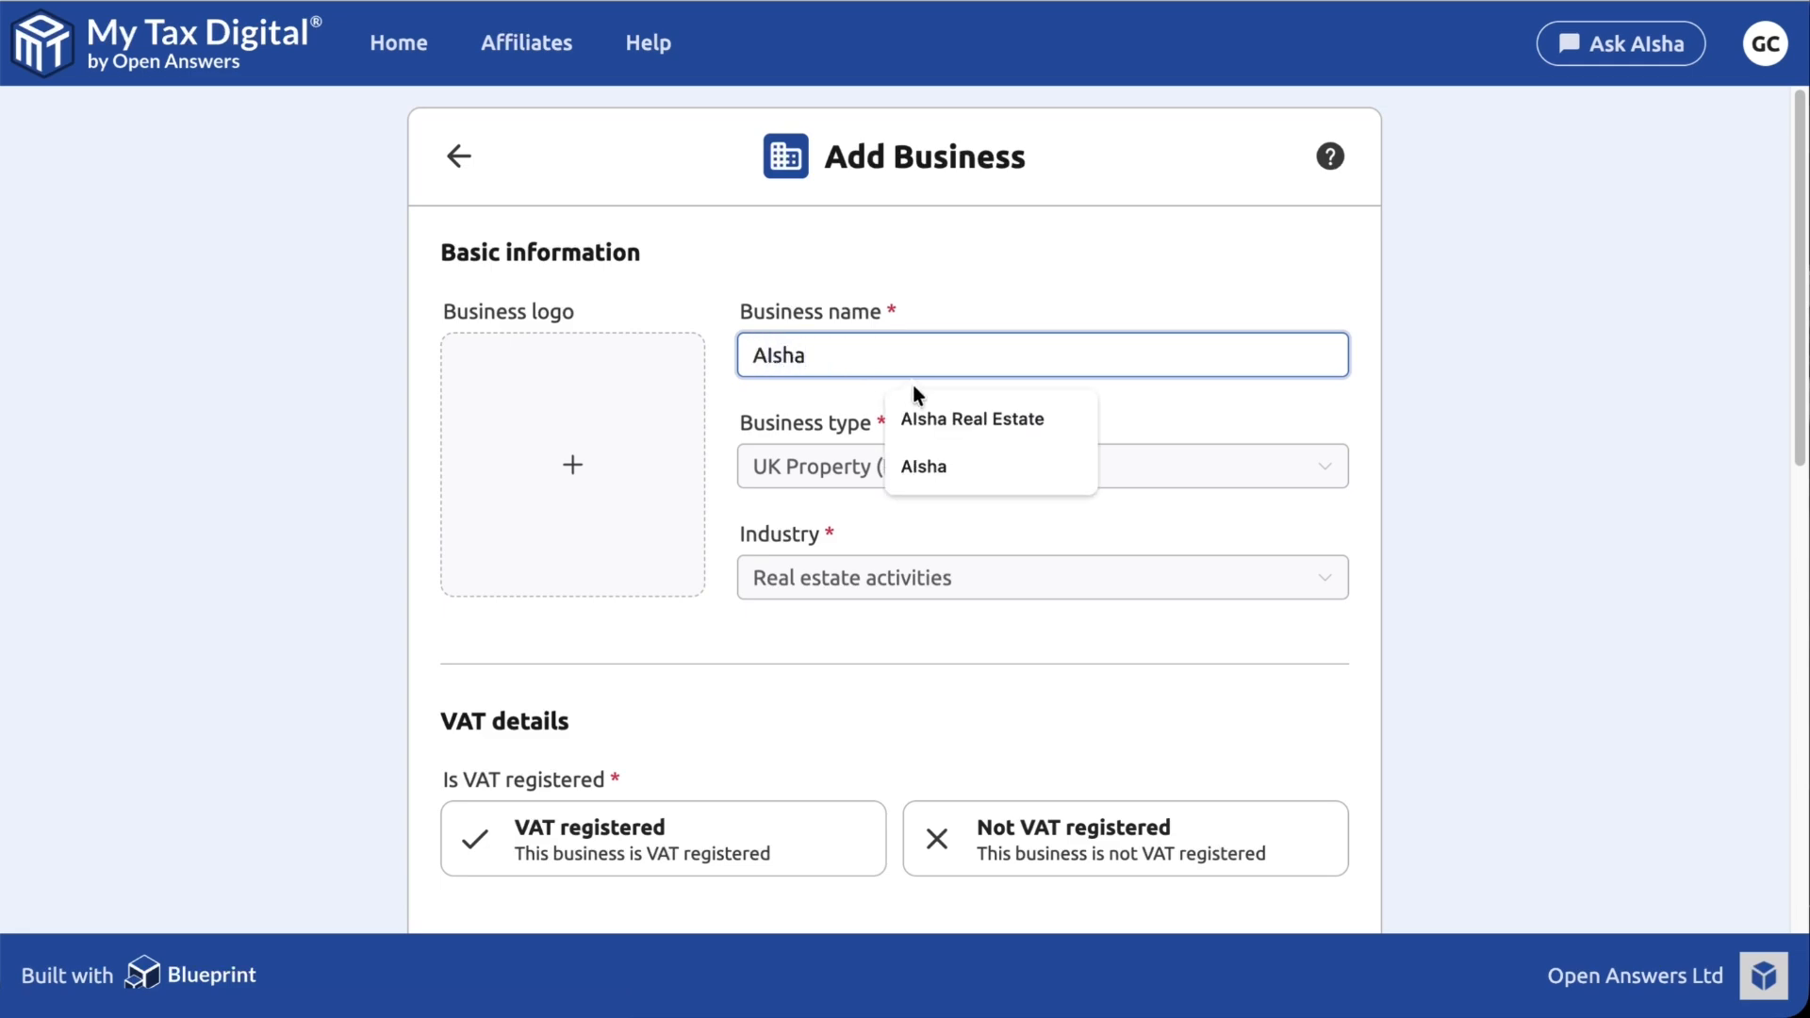
pyautogui.click(943, 419)
# - Upload AIshaRealEstate.jpg from Downloads as the business logo
pyautogui.click(562, 464)
pyautogui.click(462, 300)
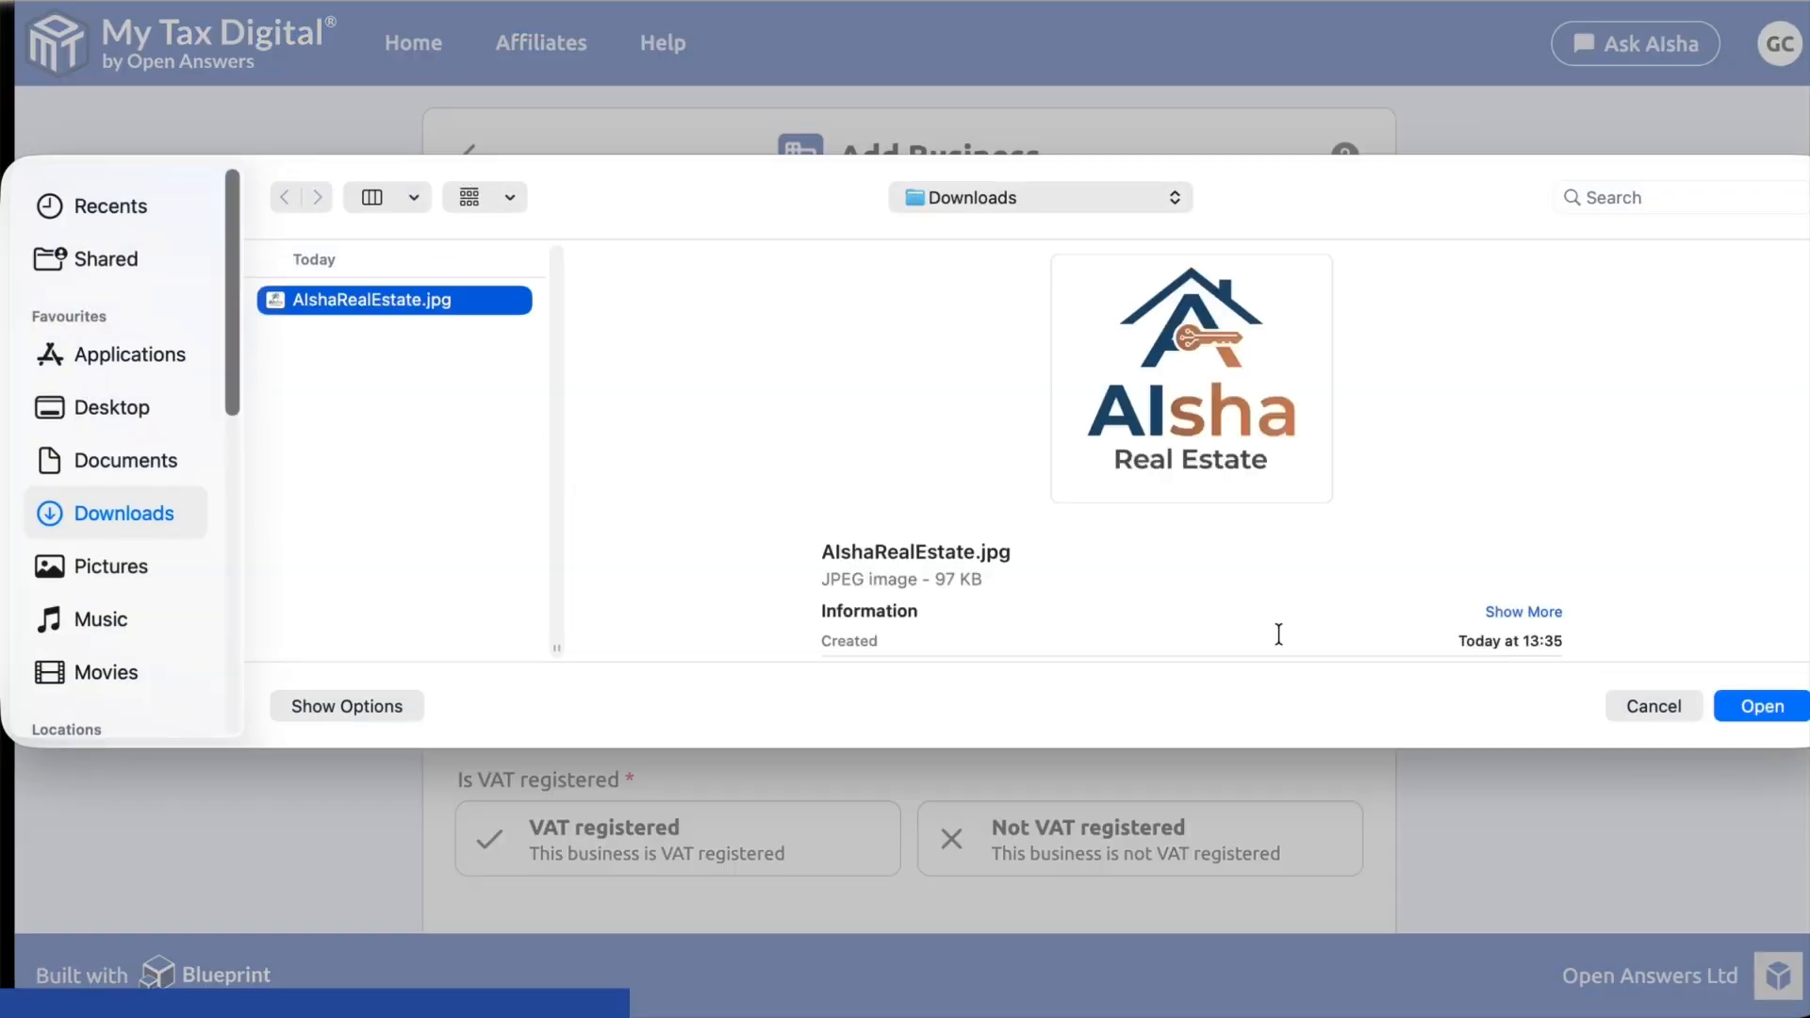
pyautogui.click(1749, 707)
pyautogui.scroll(-5, 1197, 664)
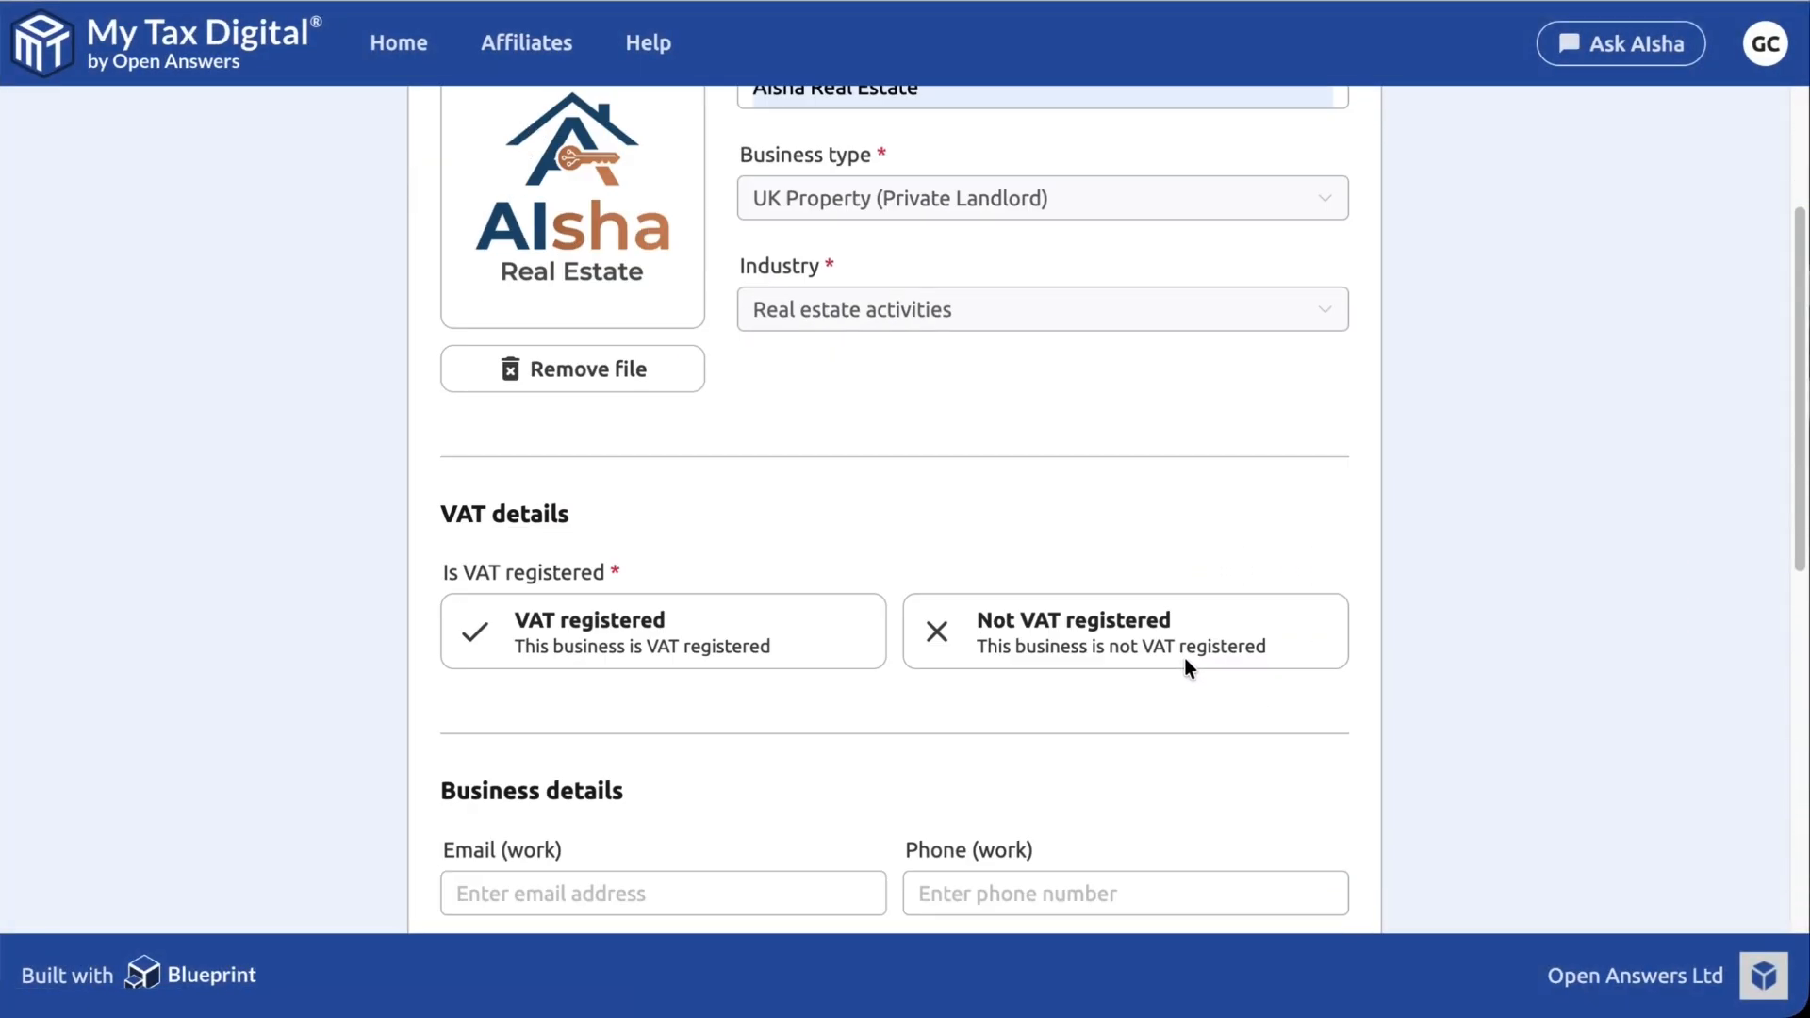
pyautogui.click(735, 401)
pyautogui.click(675, 514)
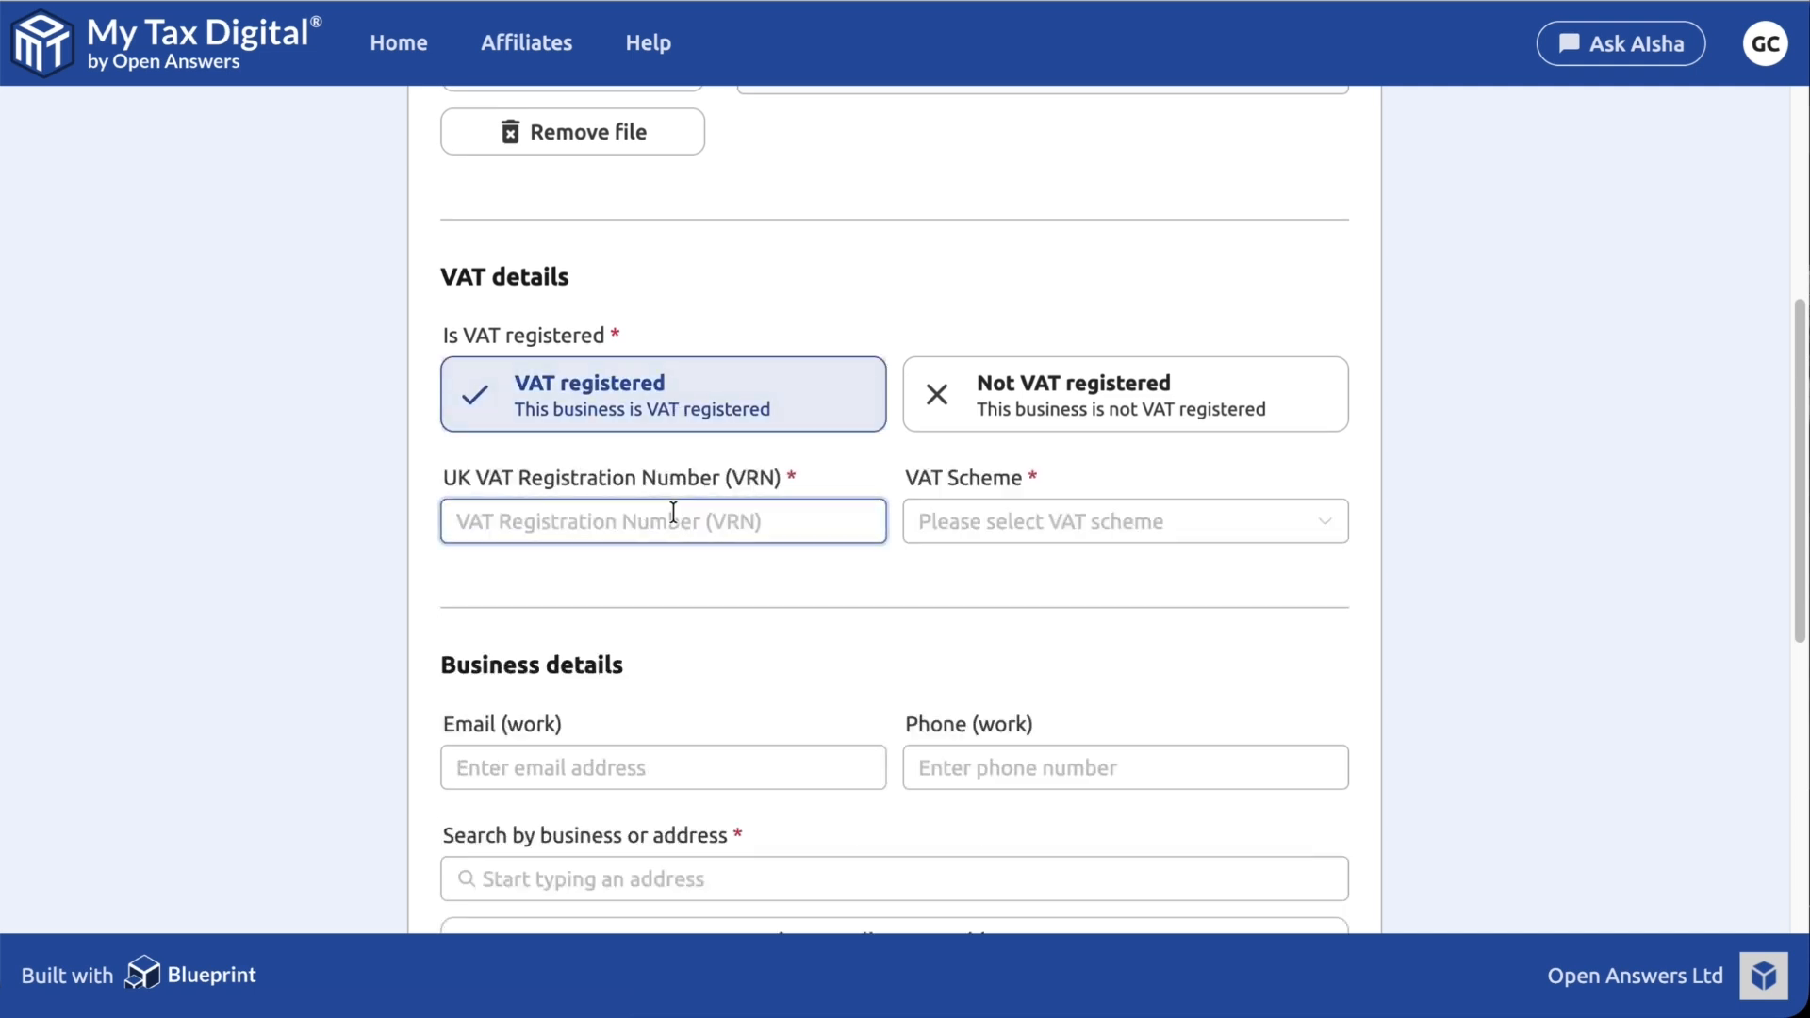
pyautogui.click(1038, 521)
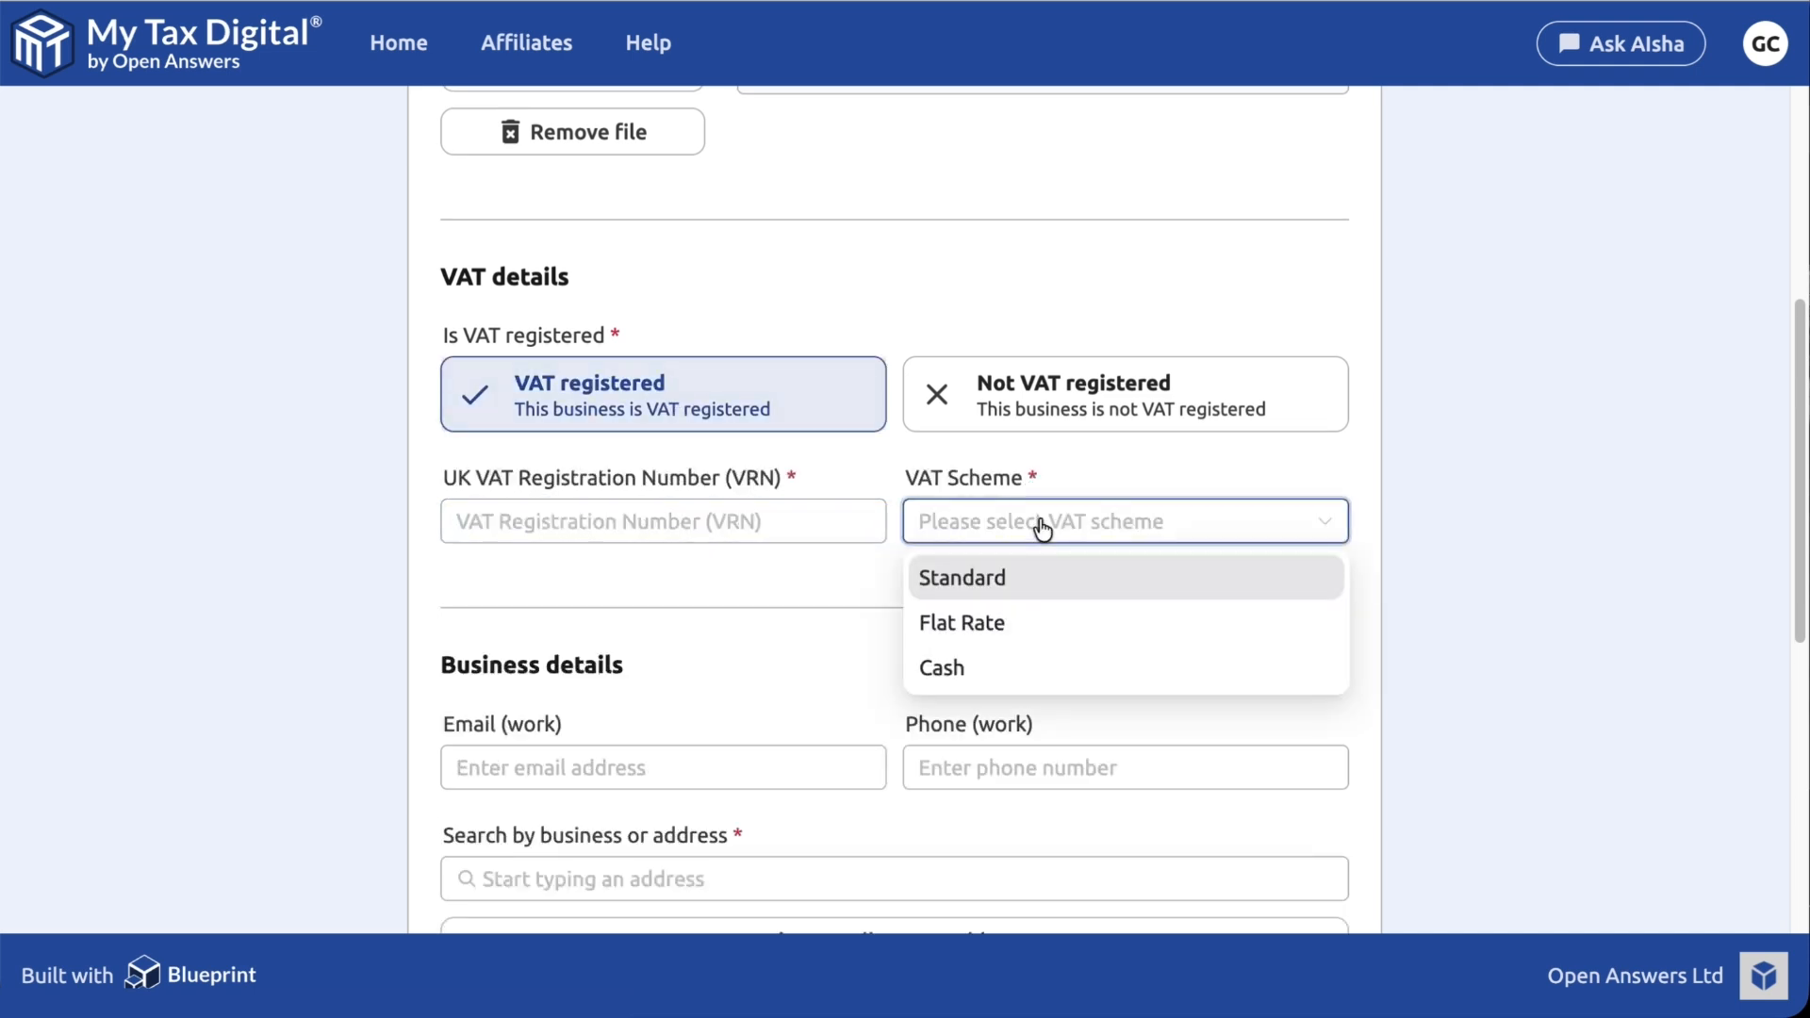
# - Mark the business as not VAT registered and submit the business details
pyautogui.click(1078, 414)
pyautogui.scroll(-10, 981, 675)
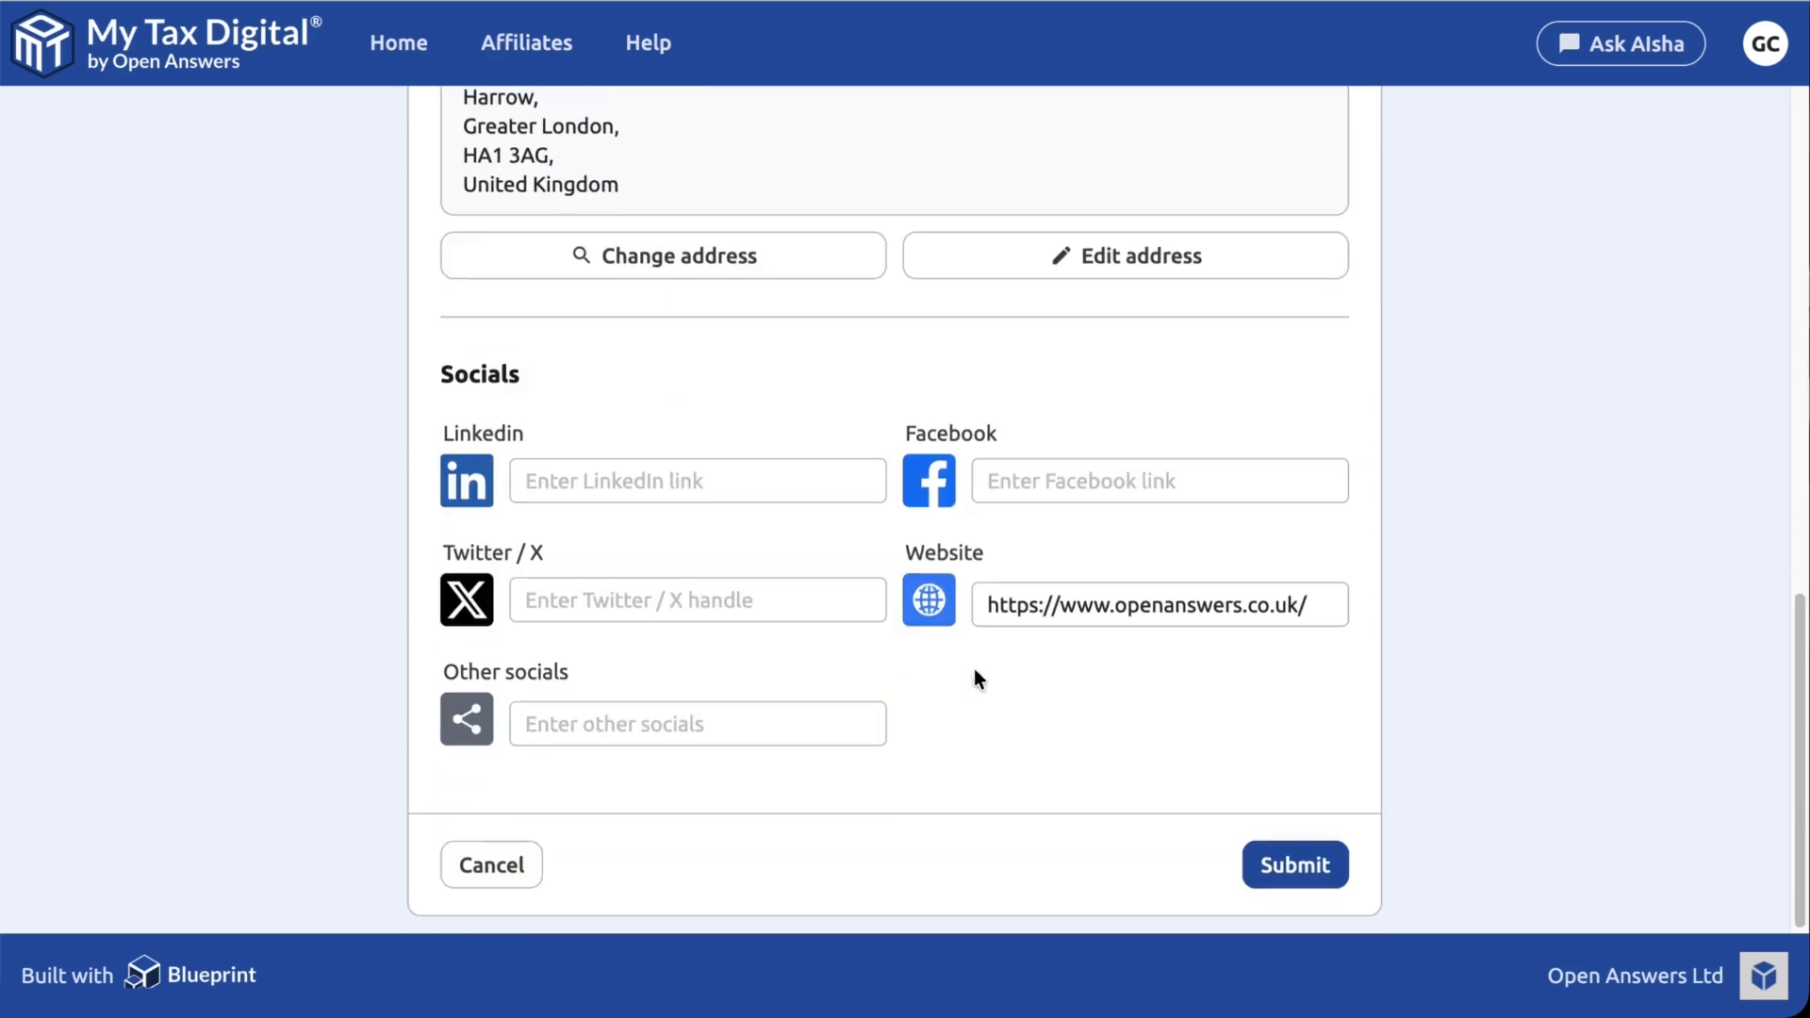
pyautogui.click(1307, 859)
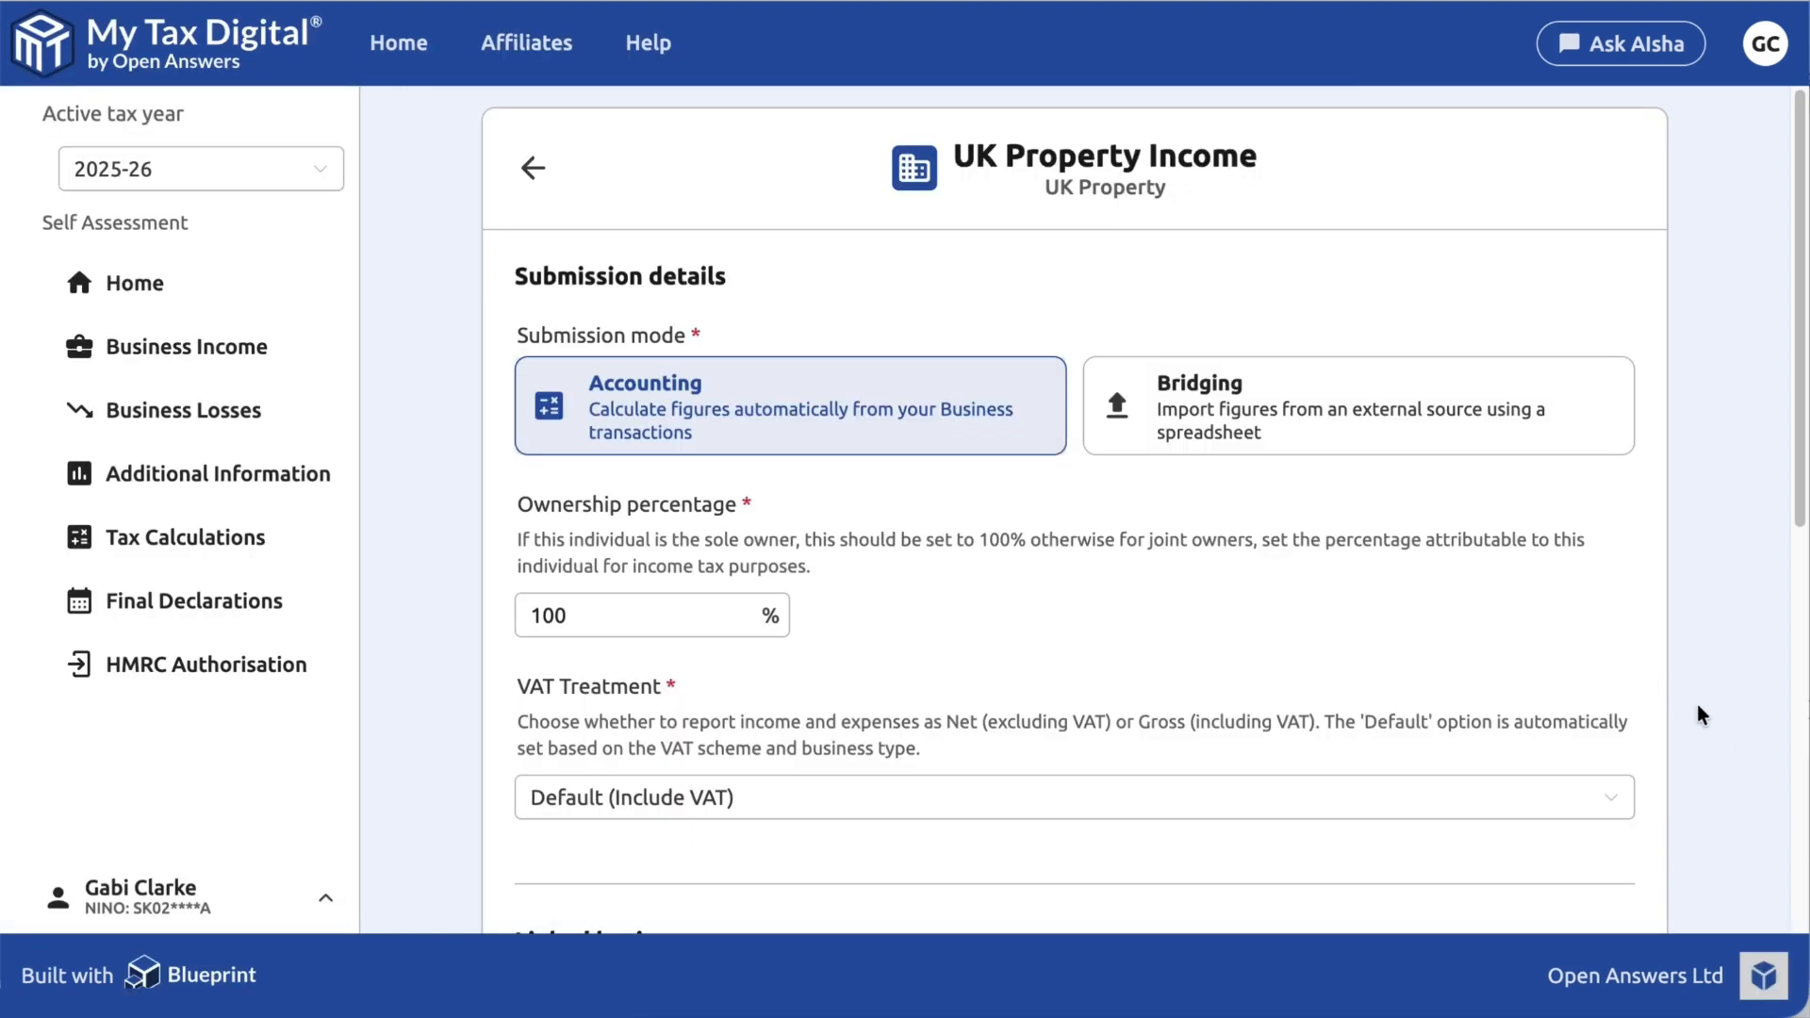
# - Link AIsha Real Estate to the UK Property income, keep the Standard period type and submit the setup
pyautogui.scroll(-8, 1697, 704)
pyautogui.click(1276, 336)
pyautogui.click(1277, 434)
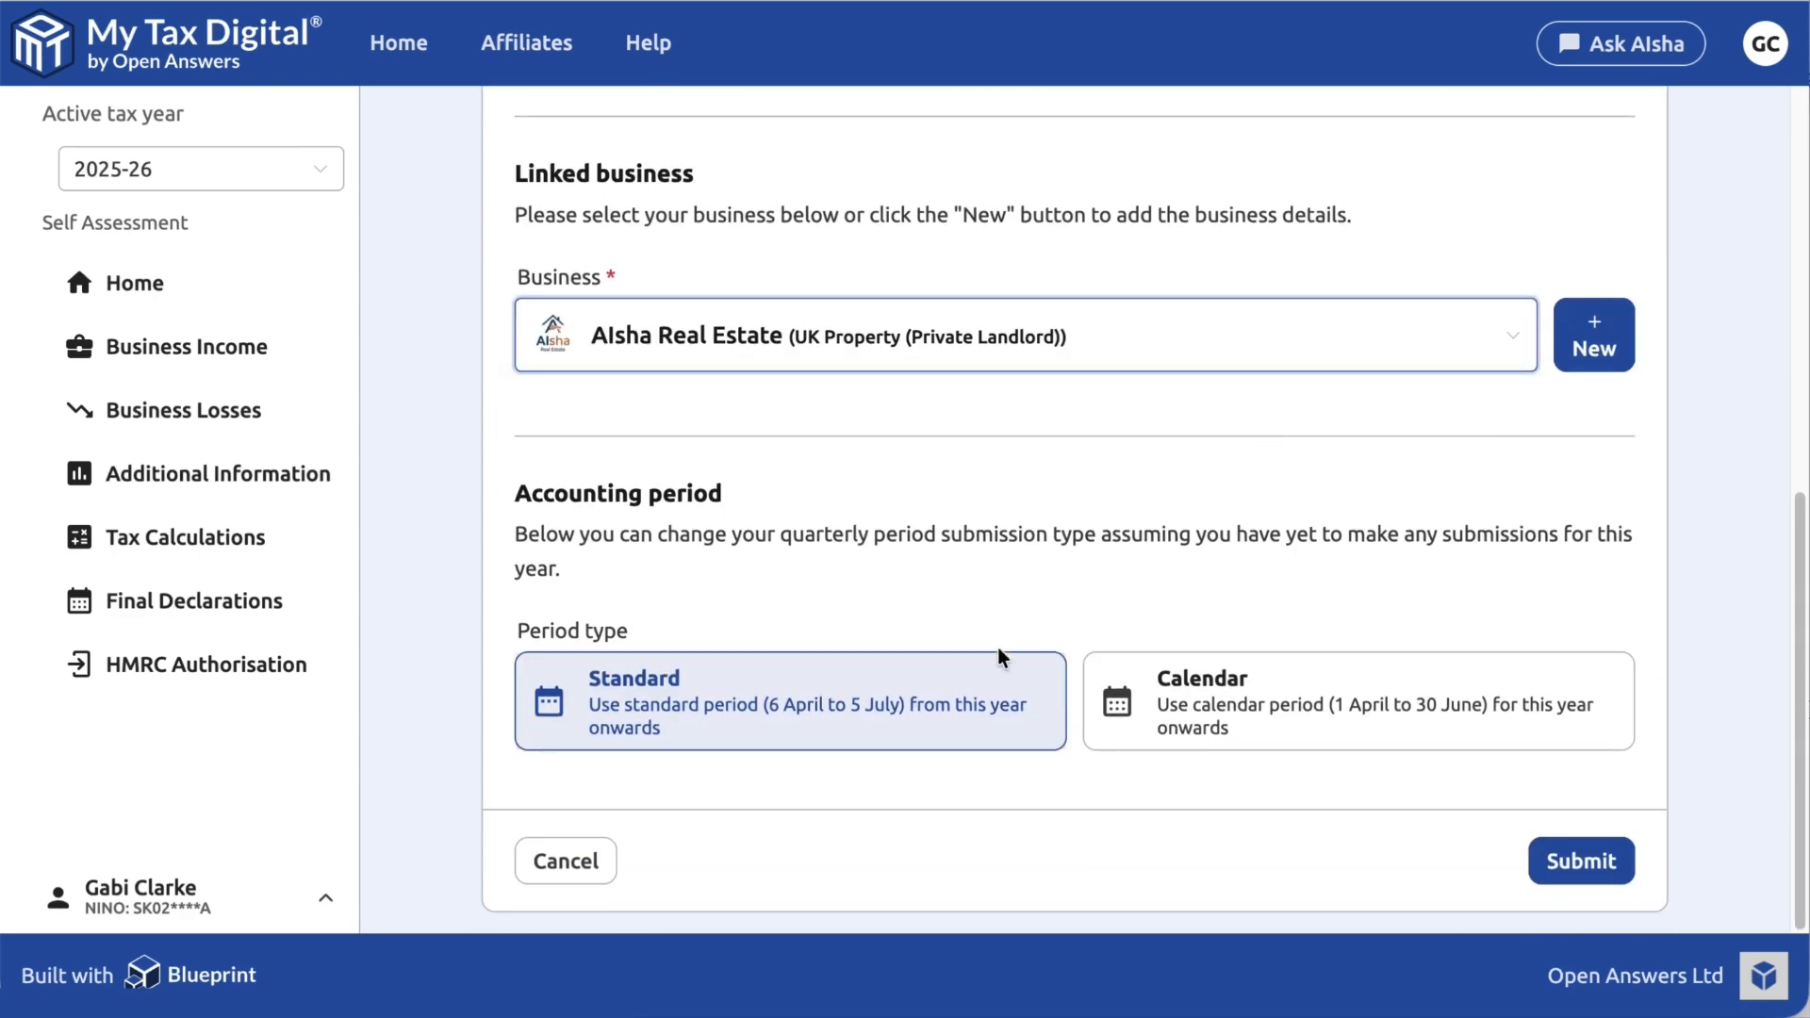
pyautogui.click(978, 691)
pyautogui.click(1557, 858)
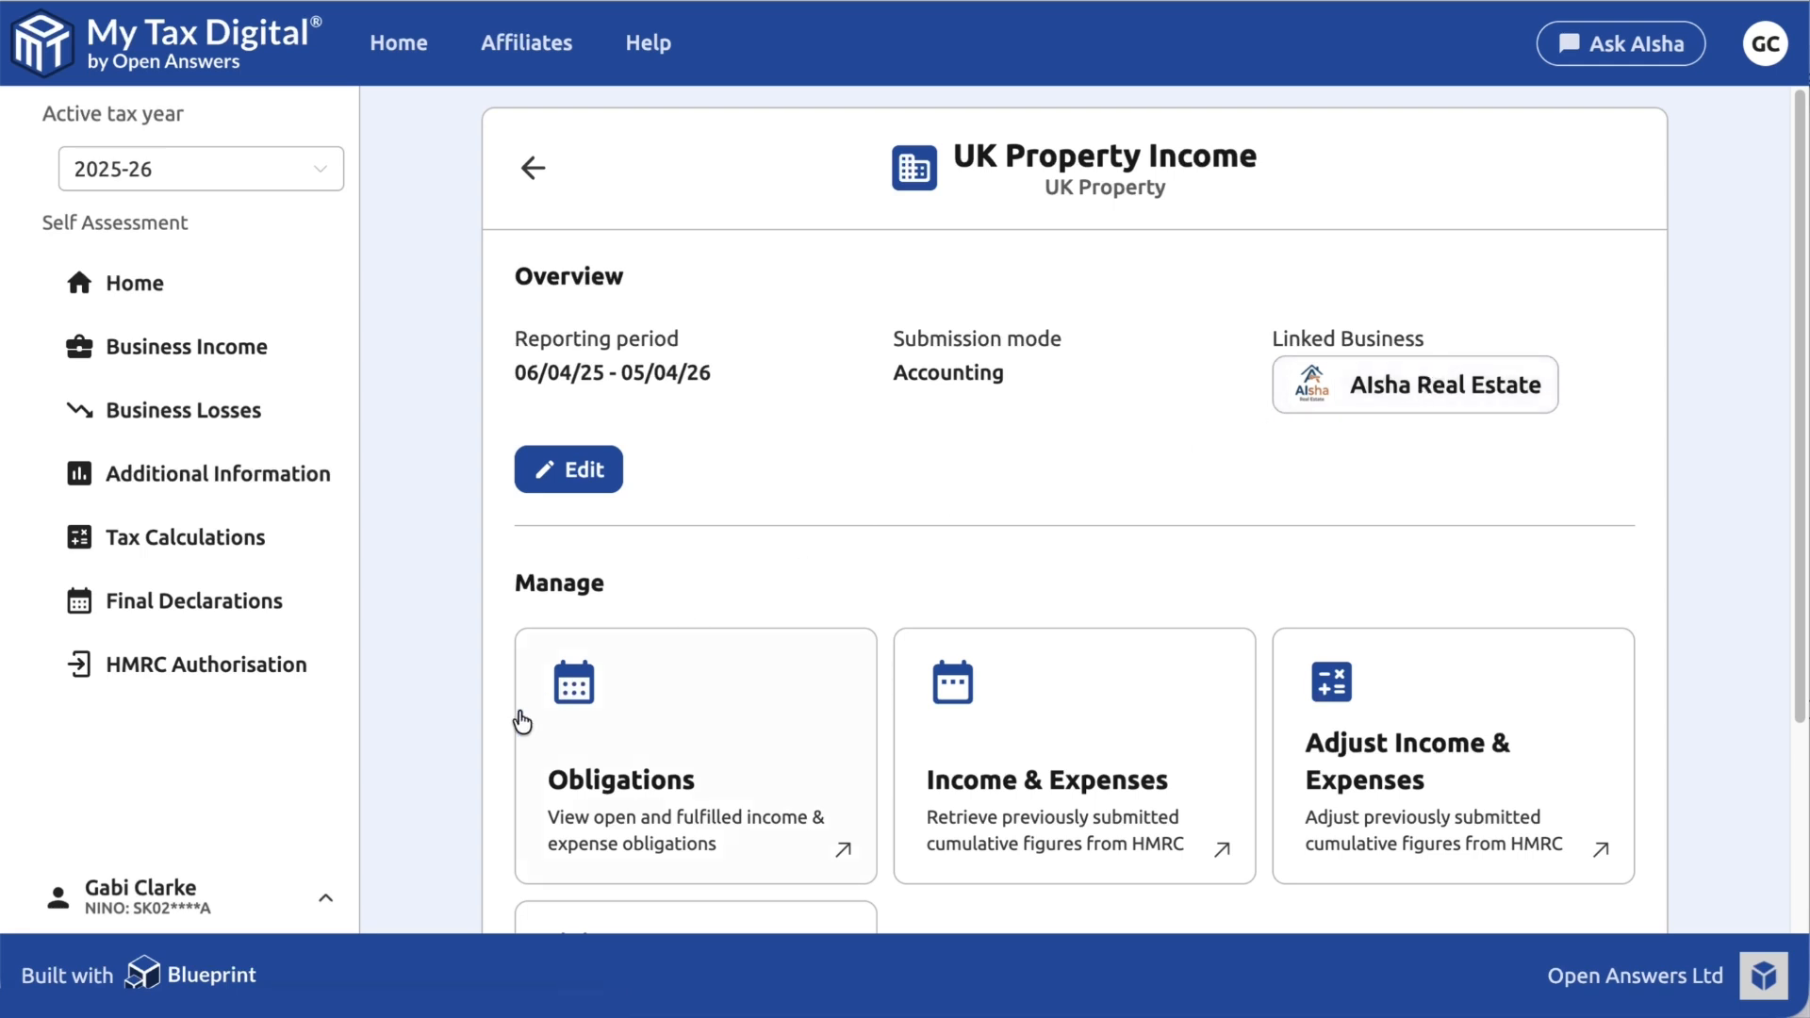
# - Switch to the AIsha Real Estate business and open its transactions
pyautogui.click(219, 910)
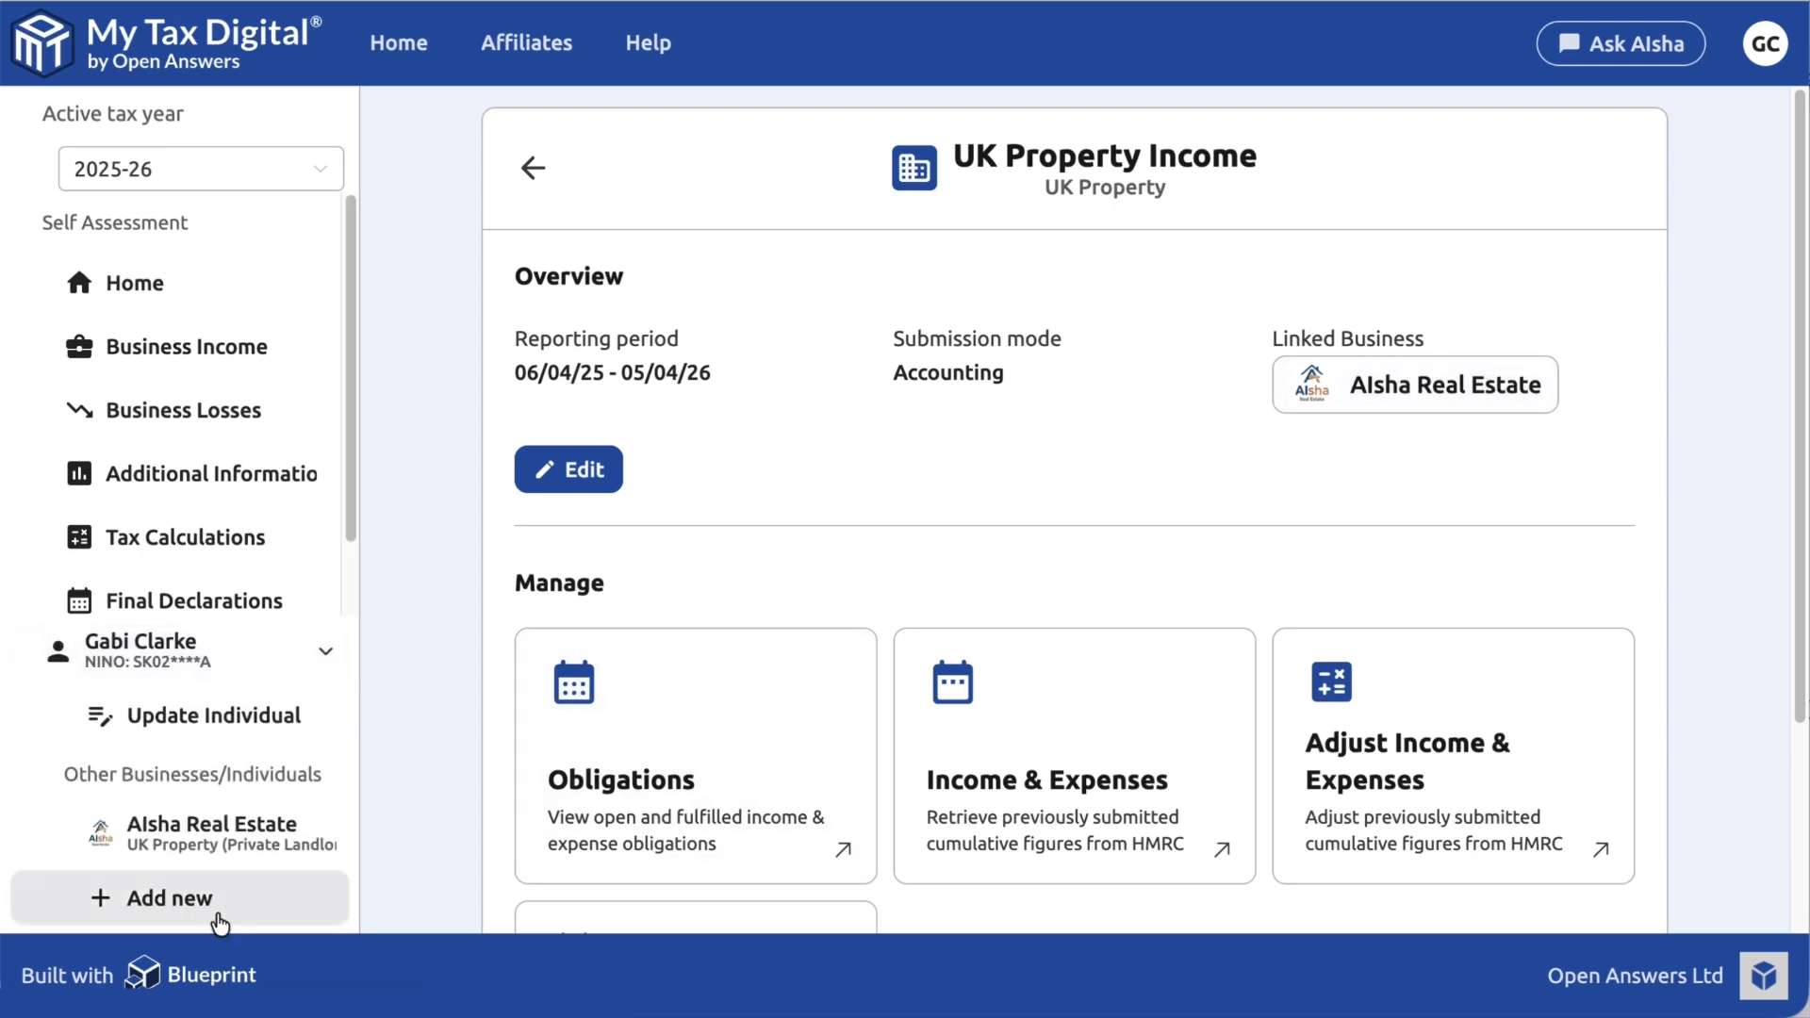
pyautogui.click(237, 839)
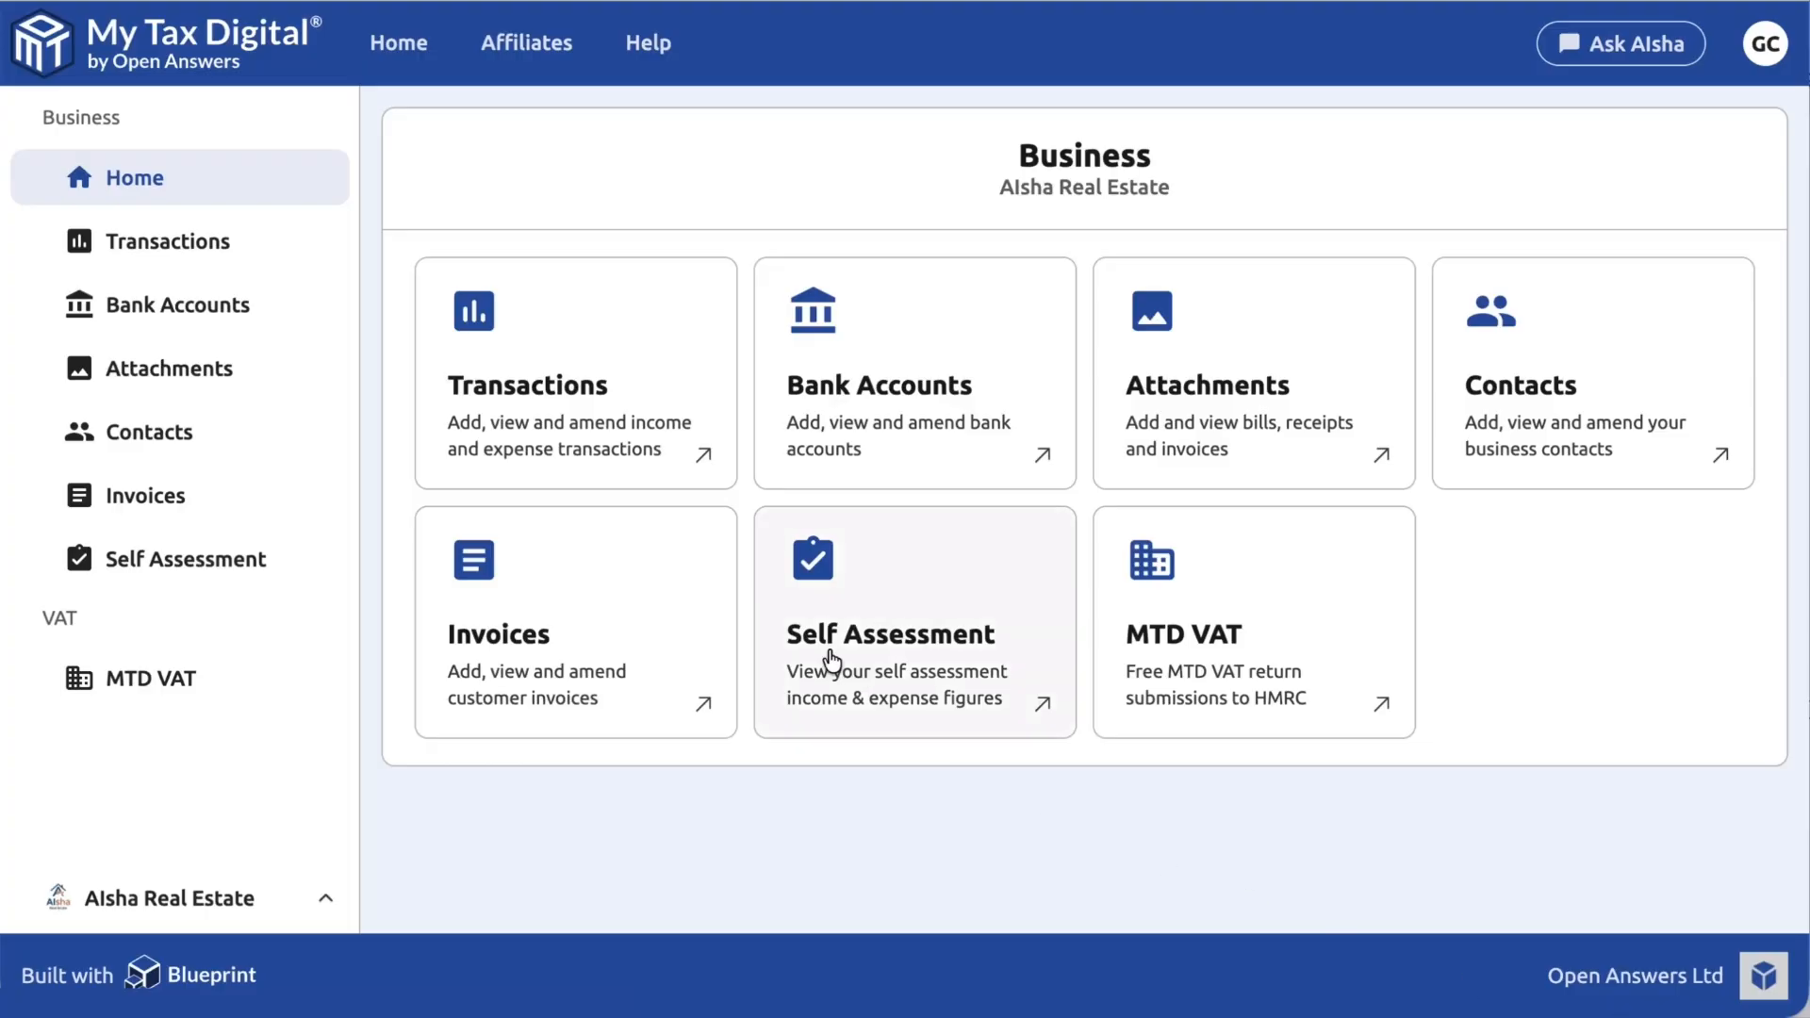
pyautogui.click(619, 380)
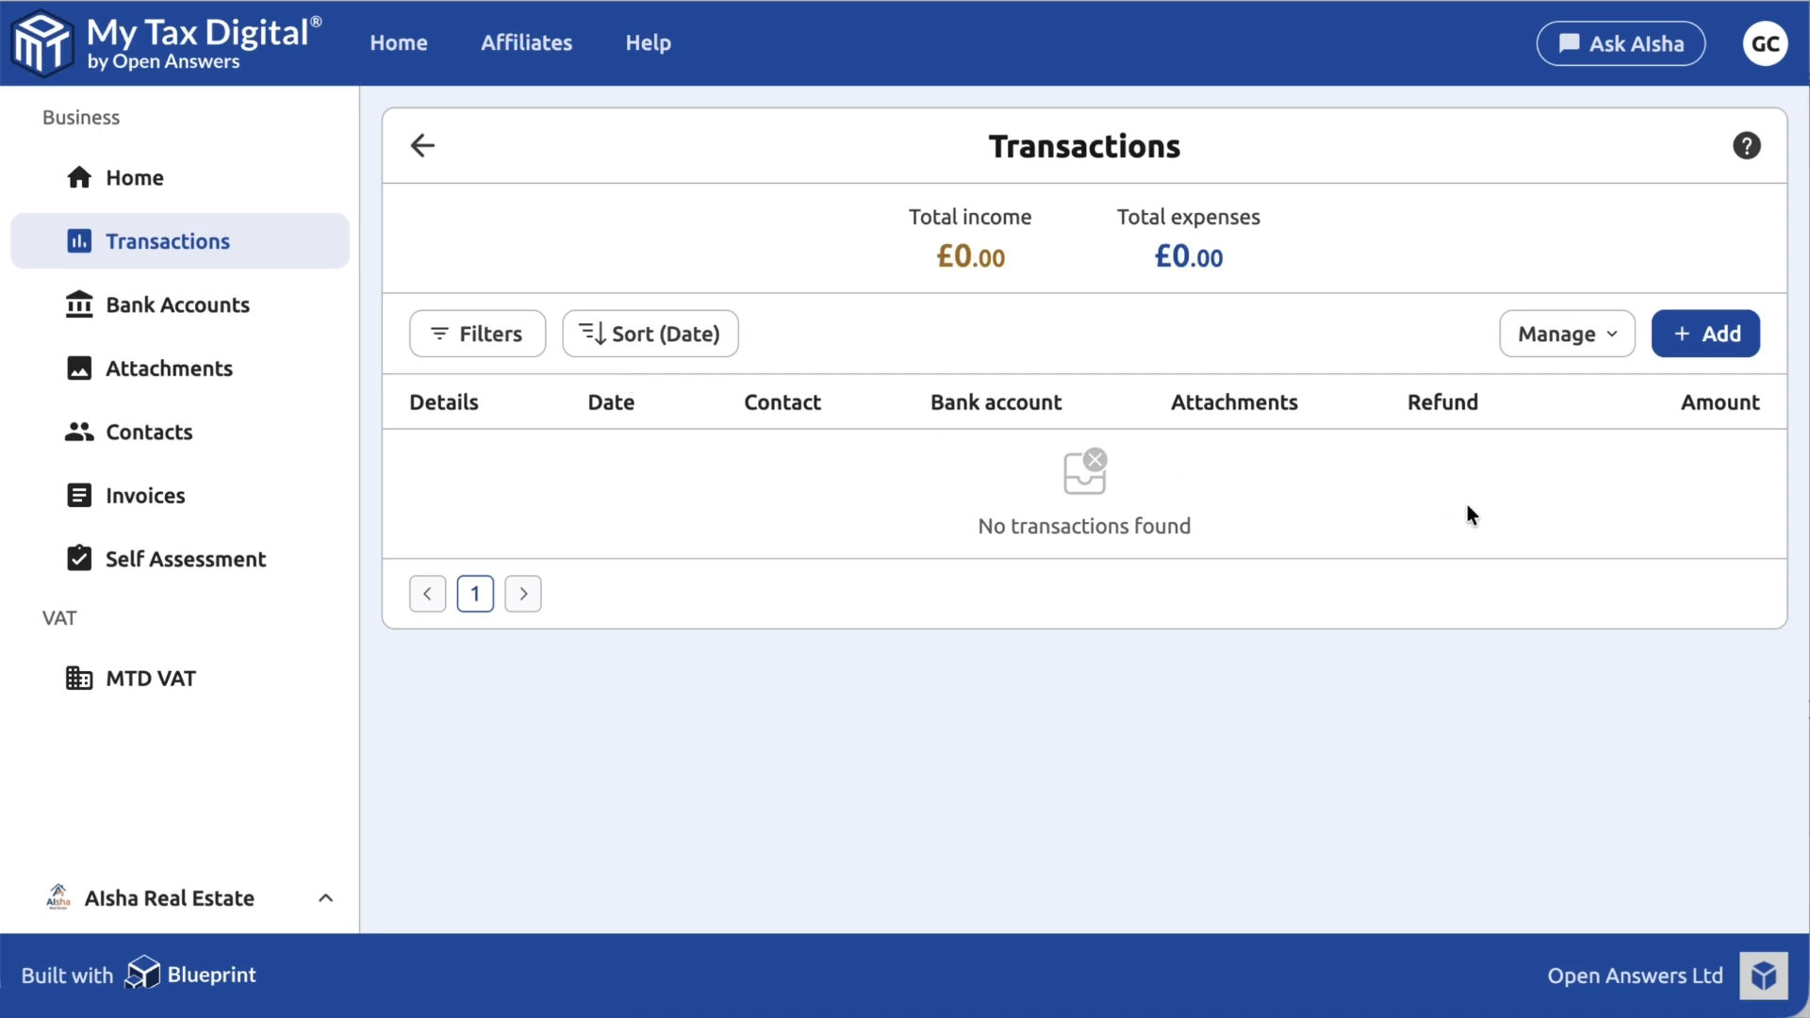
# - Add a transaction dated 10/02/2026 with the description Rental income and the tenant as contact
pyautogui.click(1718, 355)
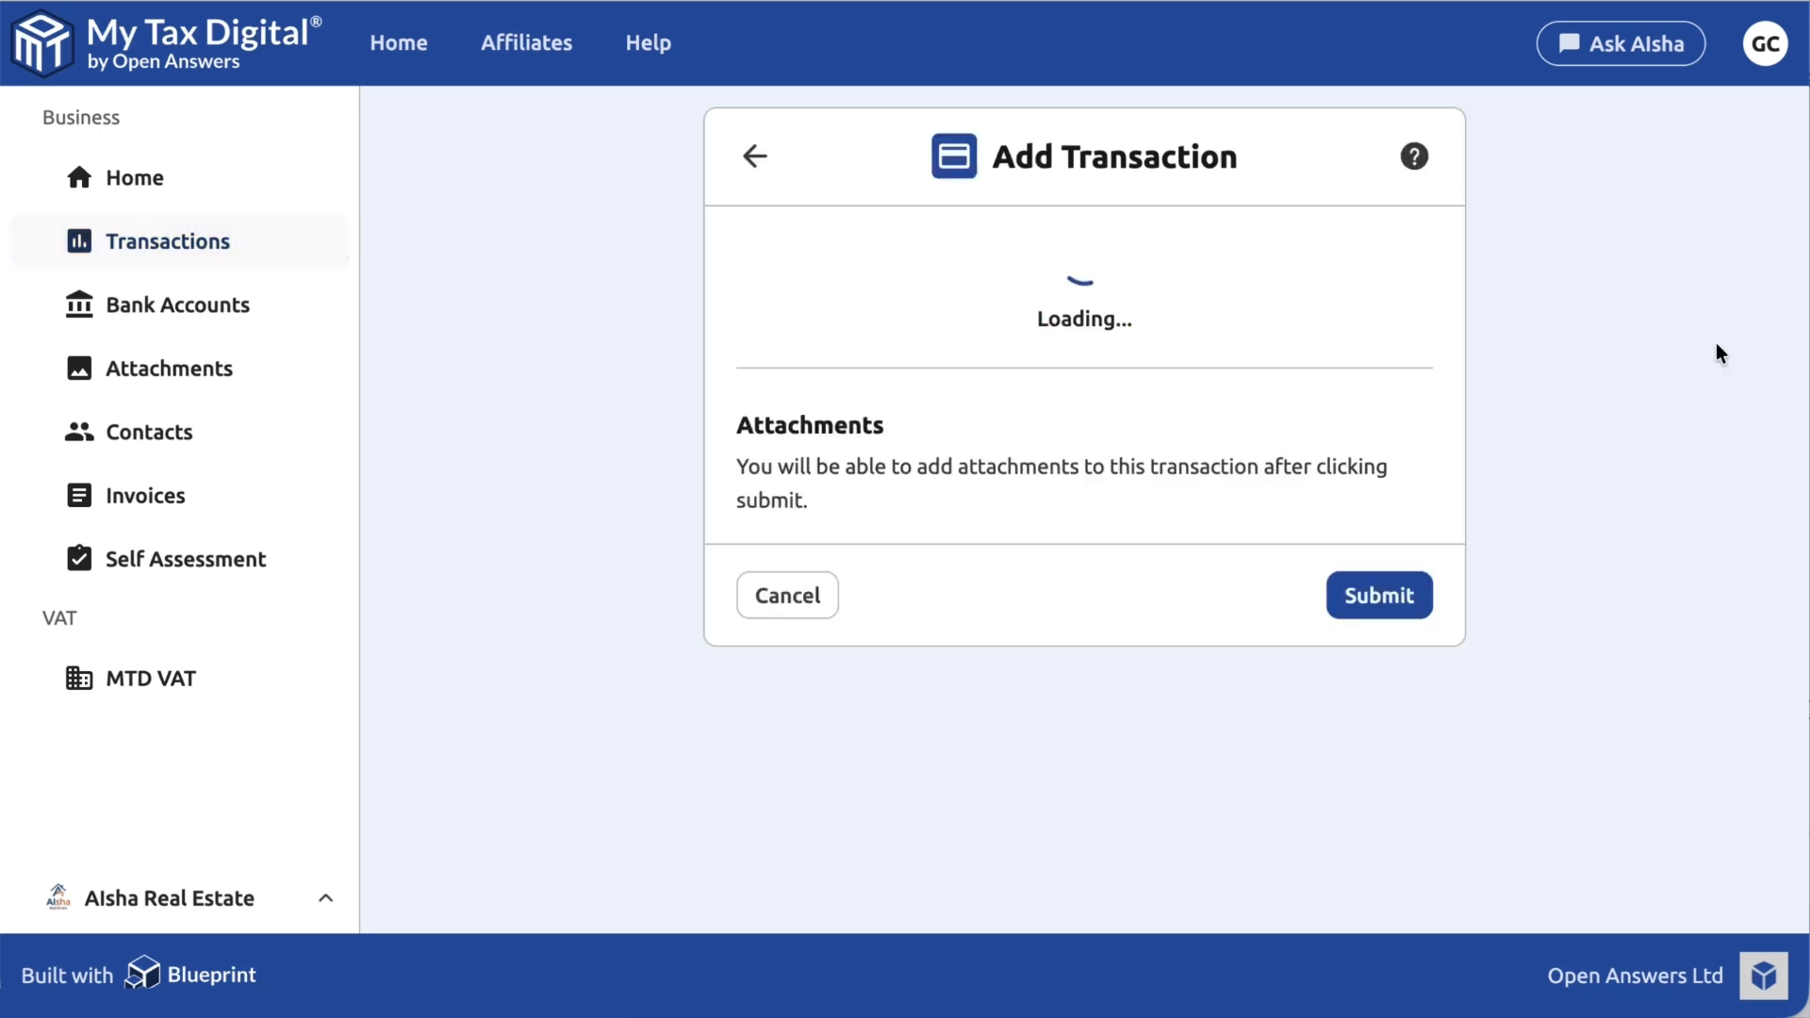
pyautogui.click(986, 348)
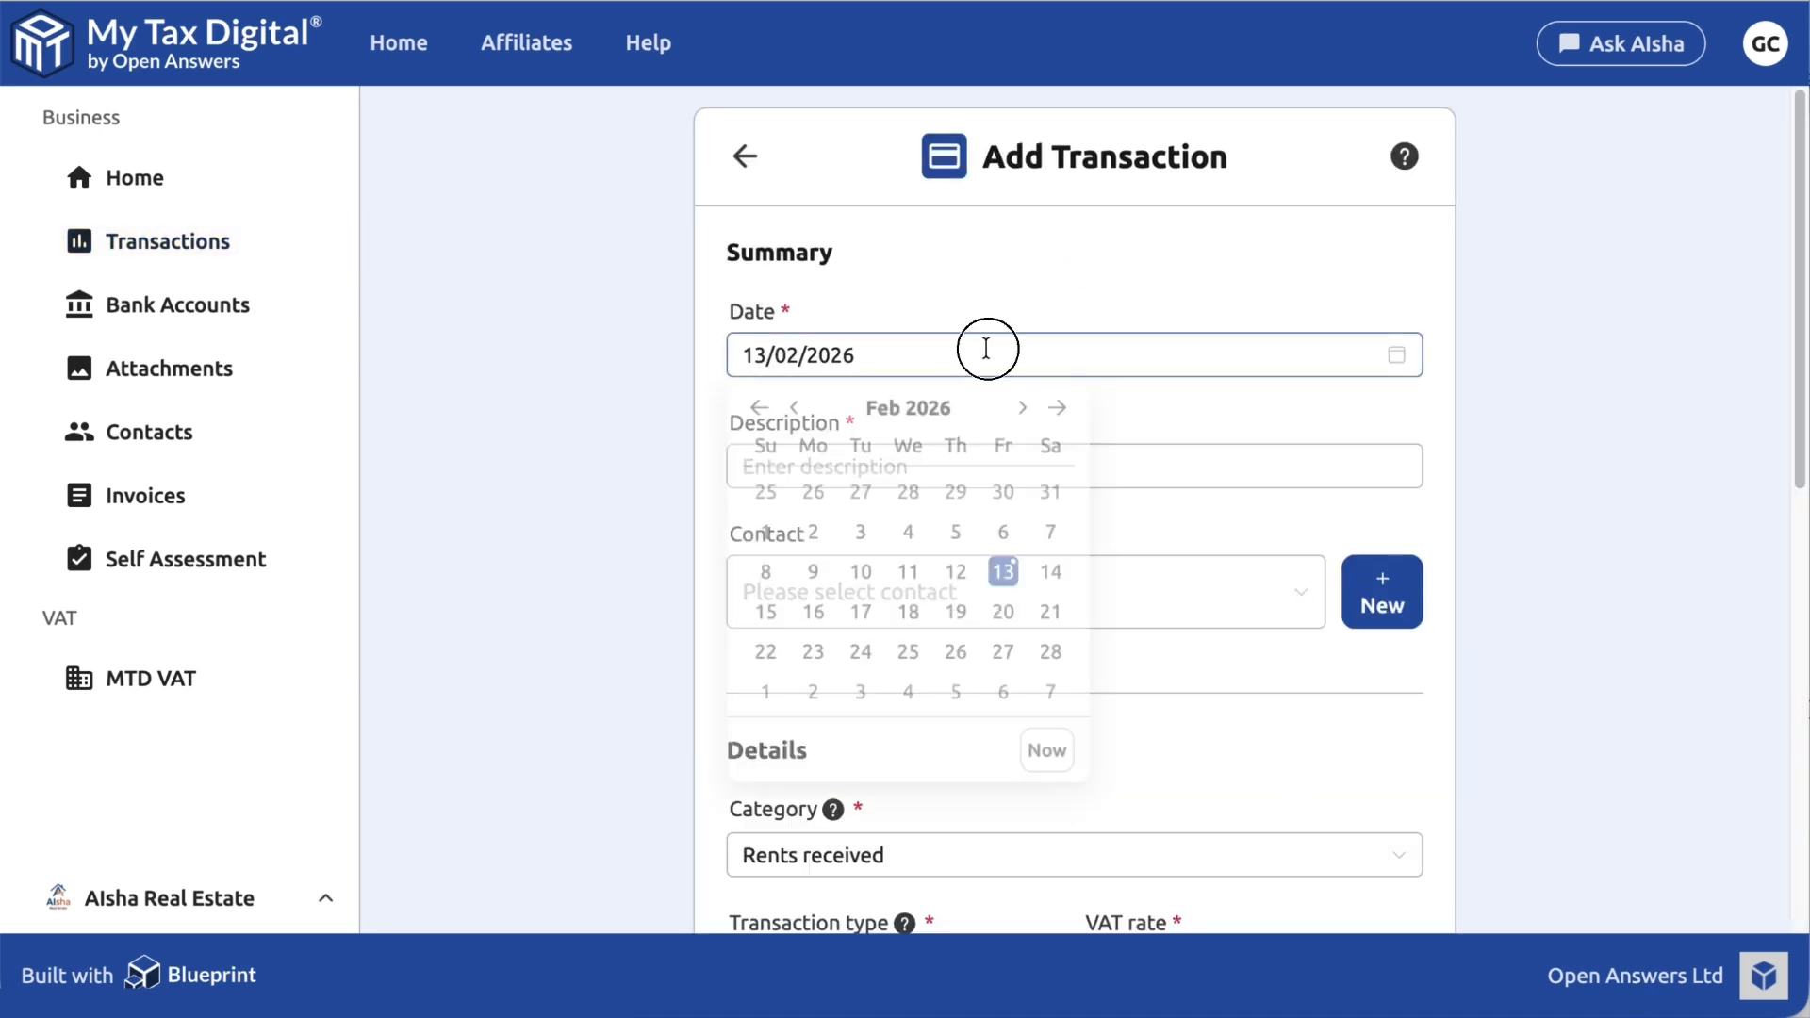
pyautogui.click(868, 583)
pyautogui.click(1015, 469)
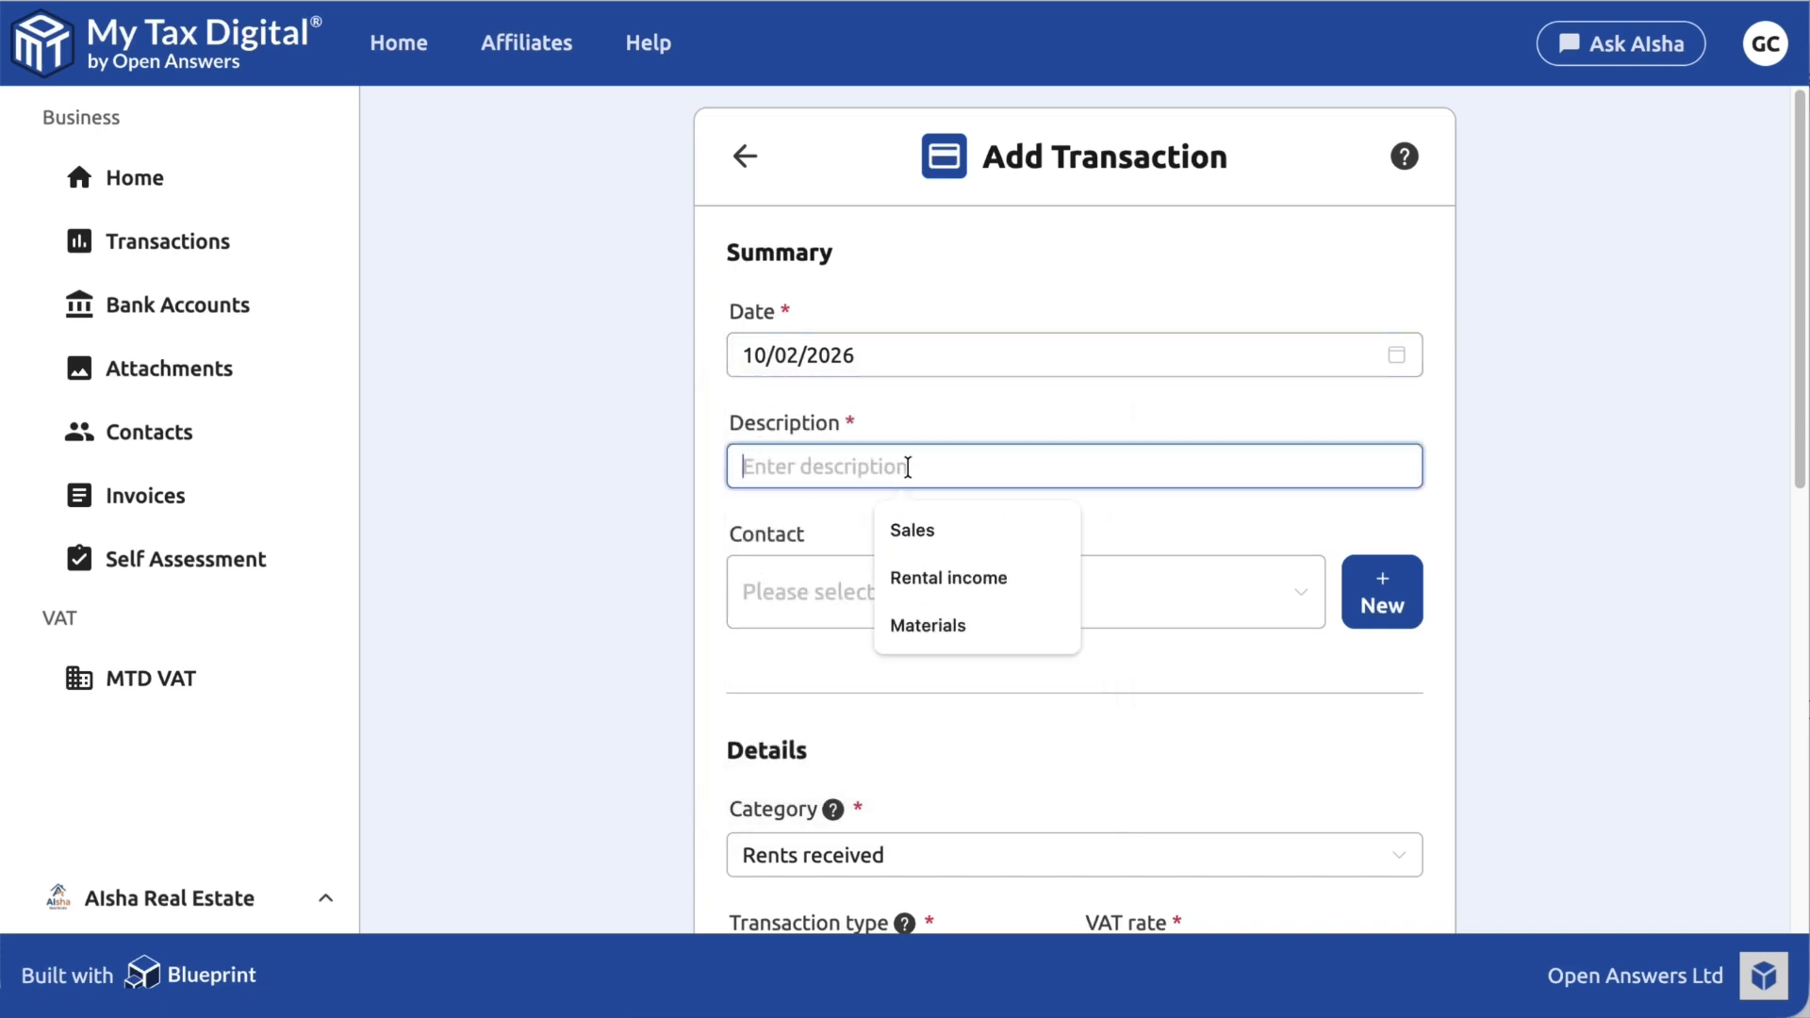
pyautogui.click(937, 579)
pyautogui.click(880, 606)
pyautogui.click(829, 667)
# - Set the transaction's category to Rents received and keep Business as the transaction type
pyautogui.scroll(-2, 1032, 778)
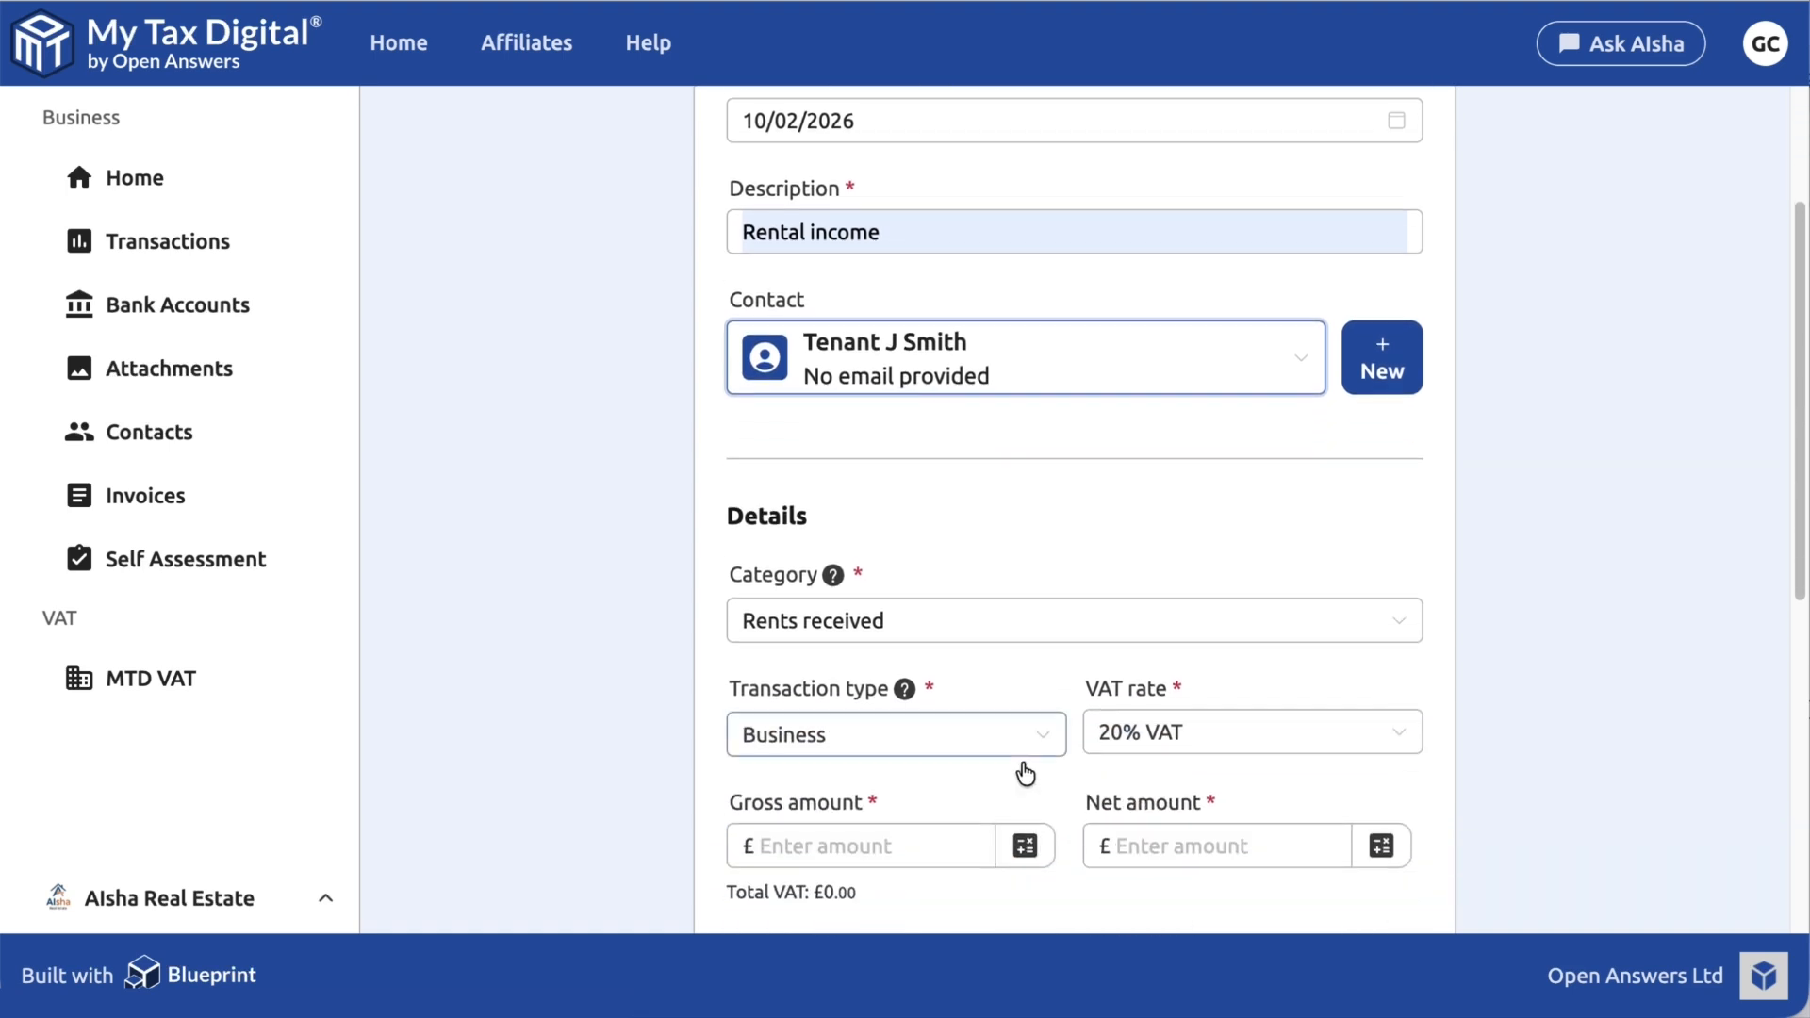
pyautogui.scroll(-2, 876, 566)
pyautogui.click(853, 477)
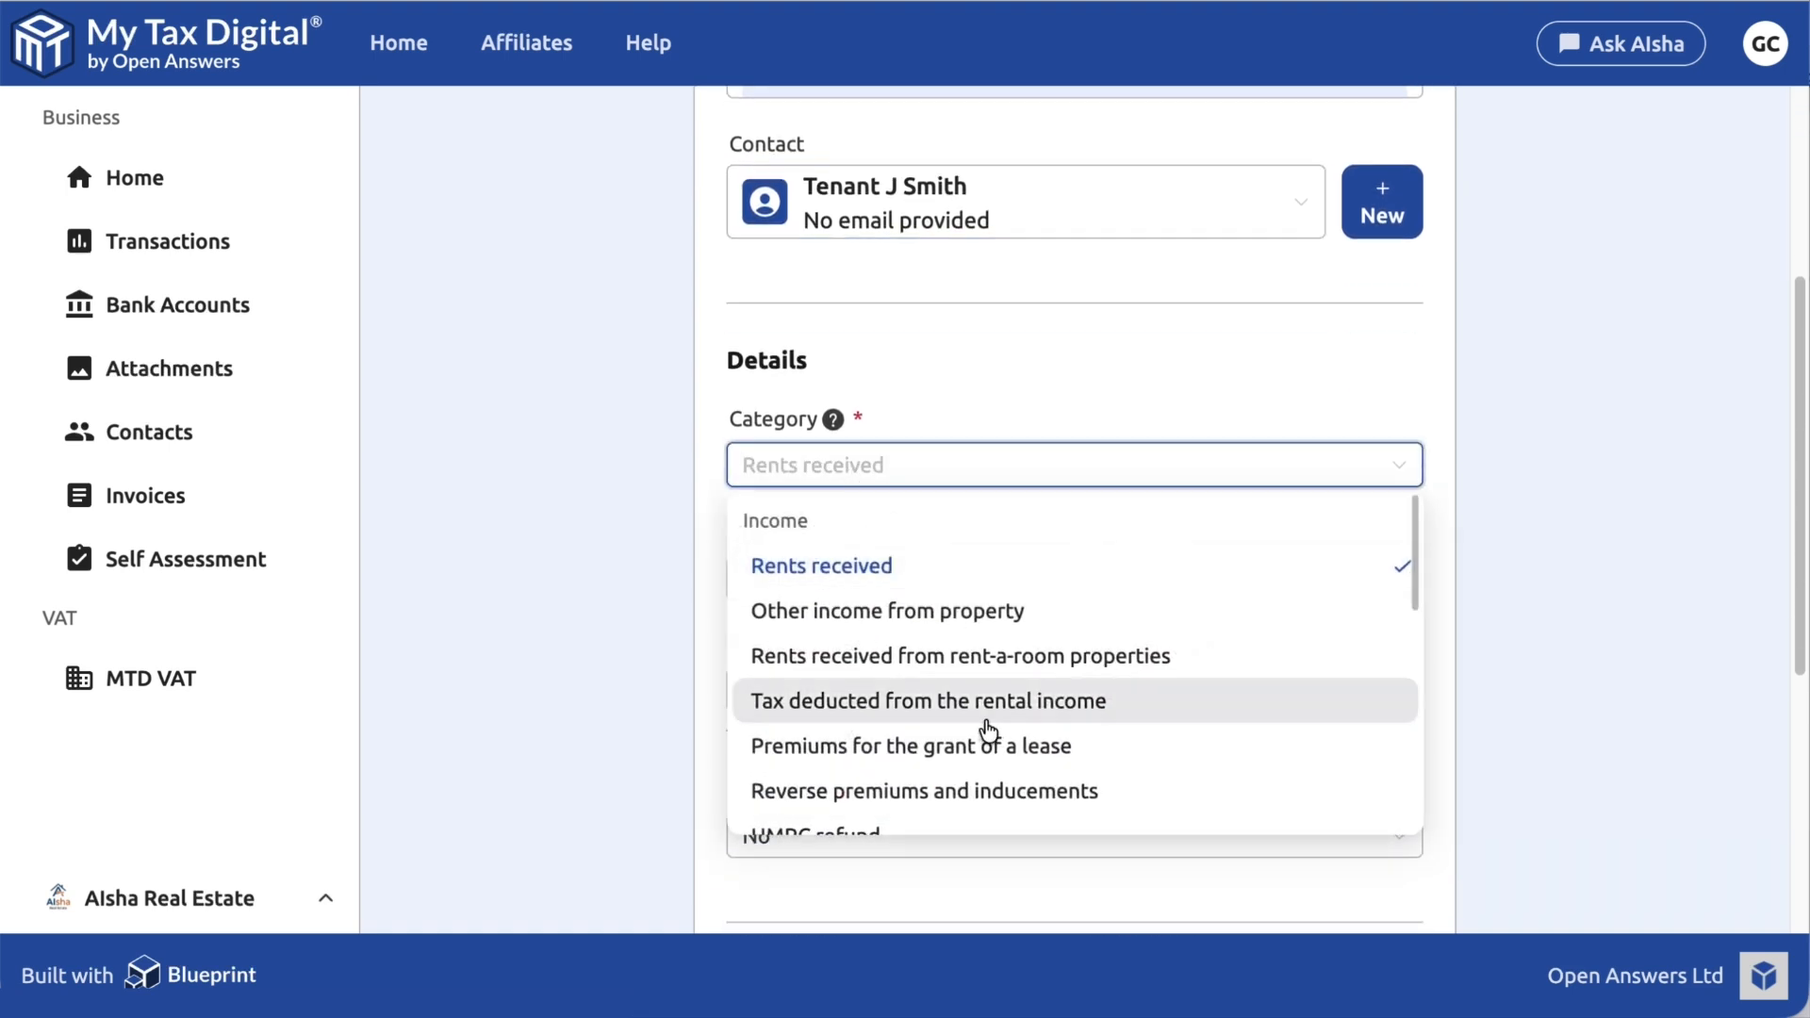
pyautogui.scroll(-3, 986, 727)
pyautogui.scroll(3, 986, 735)
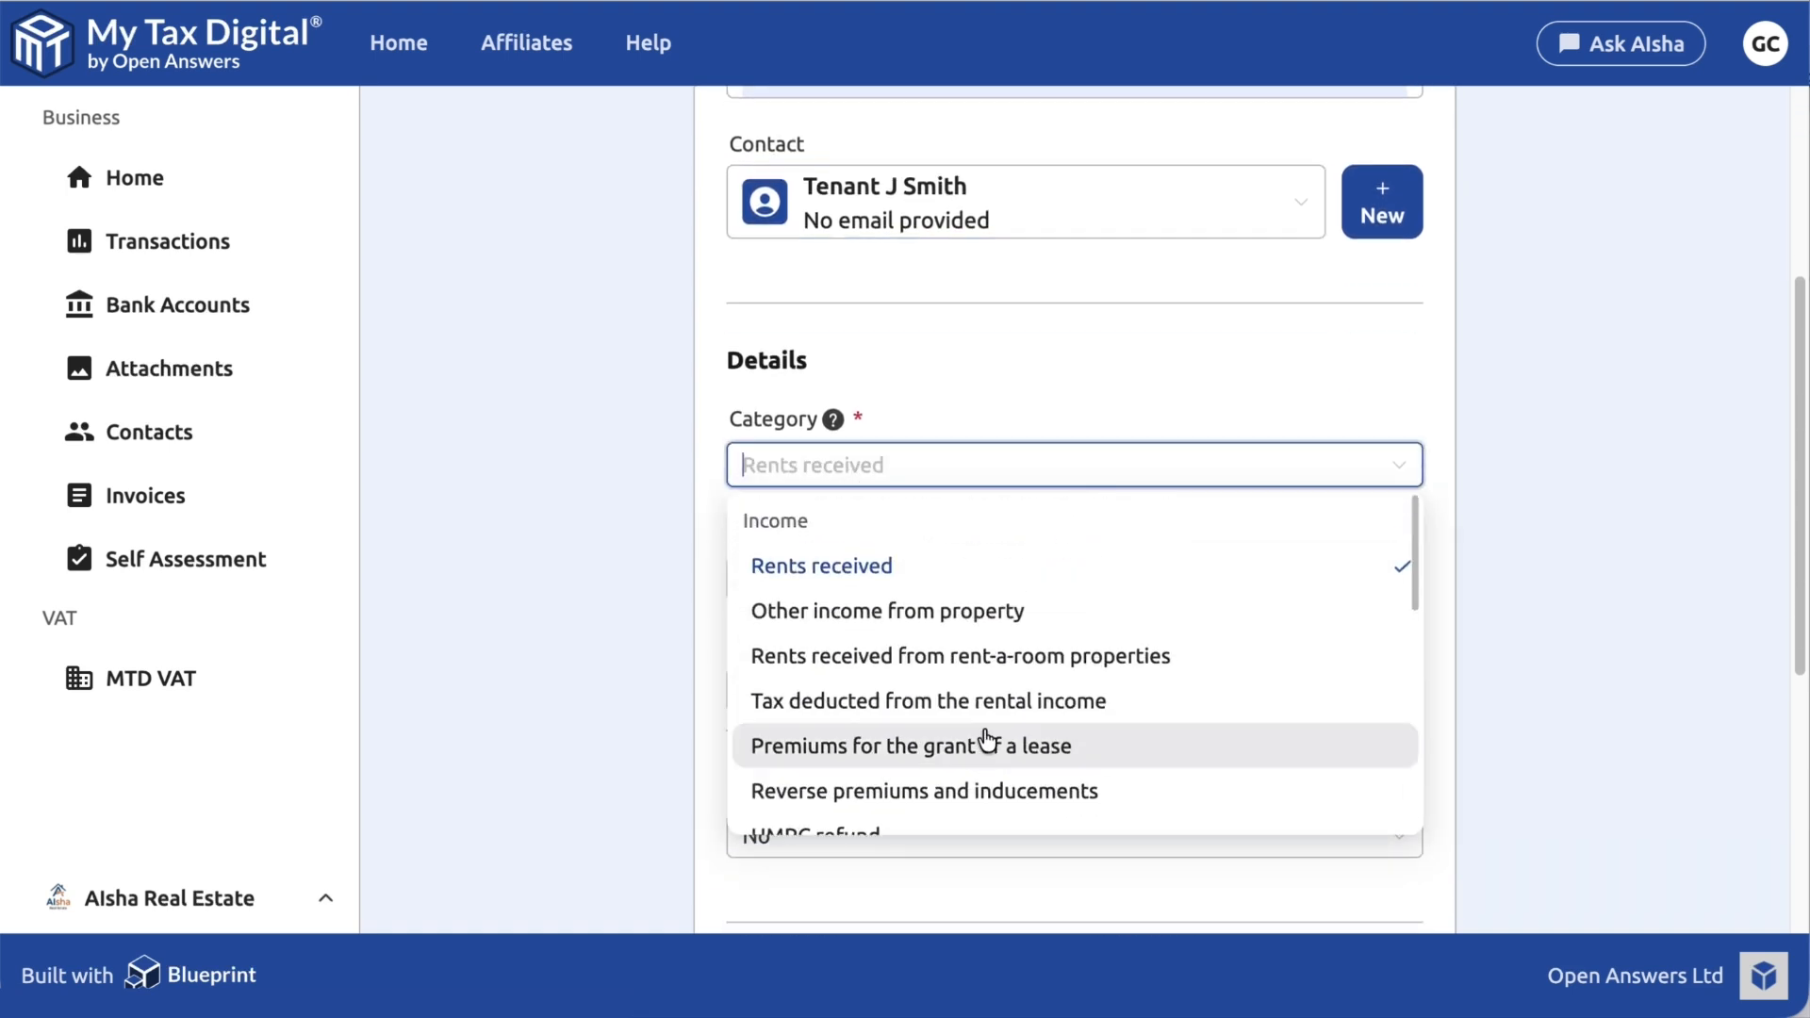
pyautogui.click(912, 566)
pyautogui.click(914, 579)
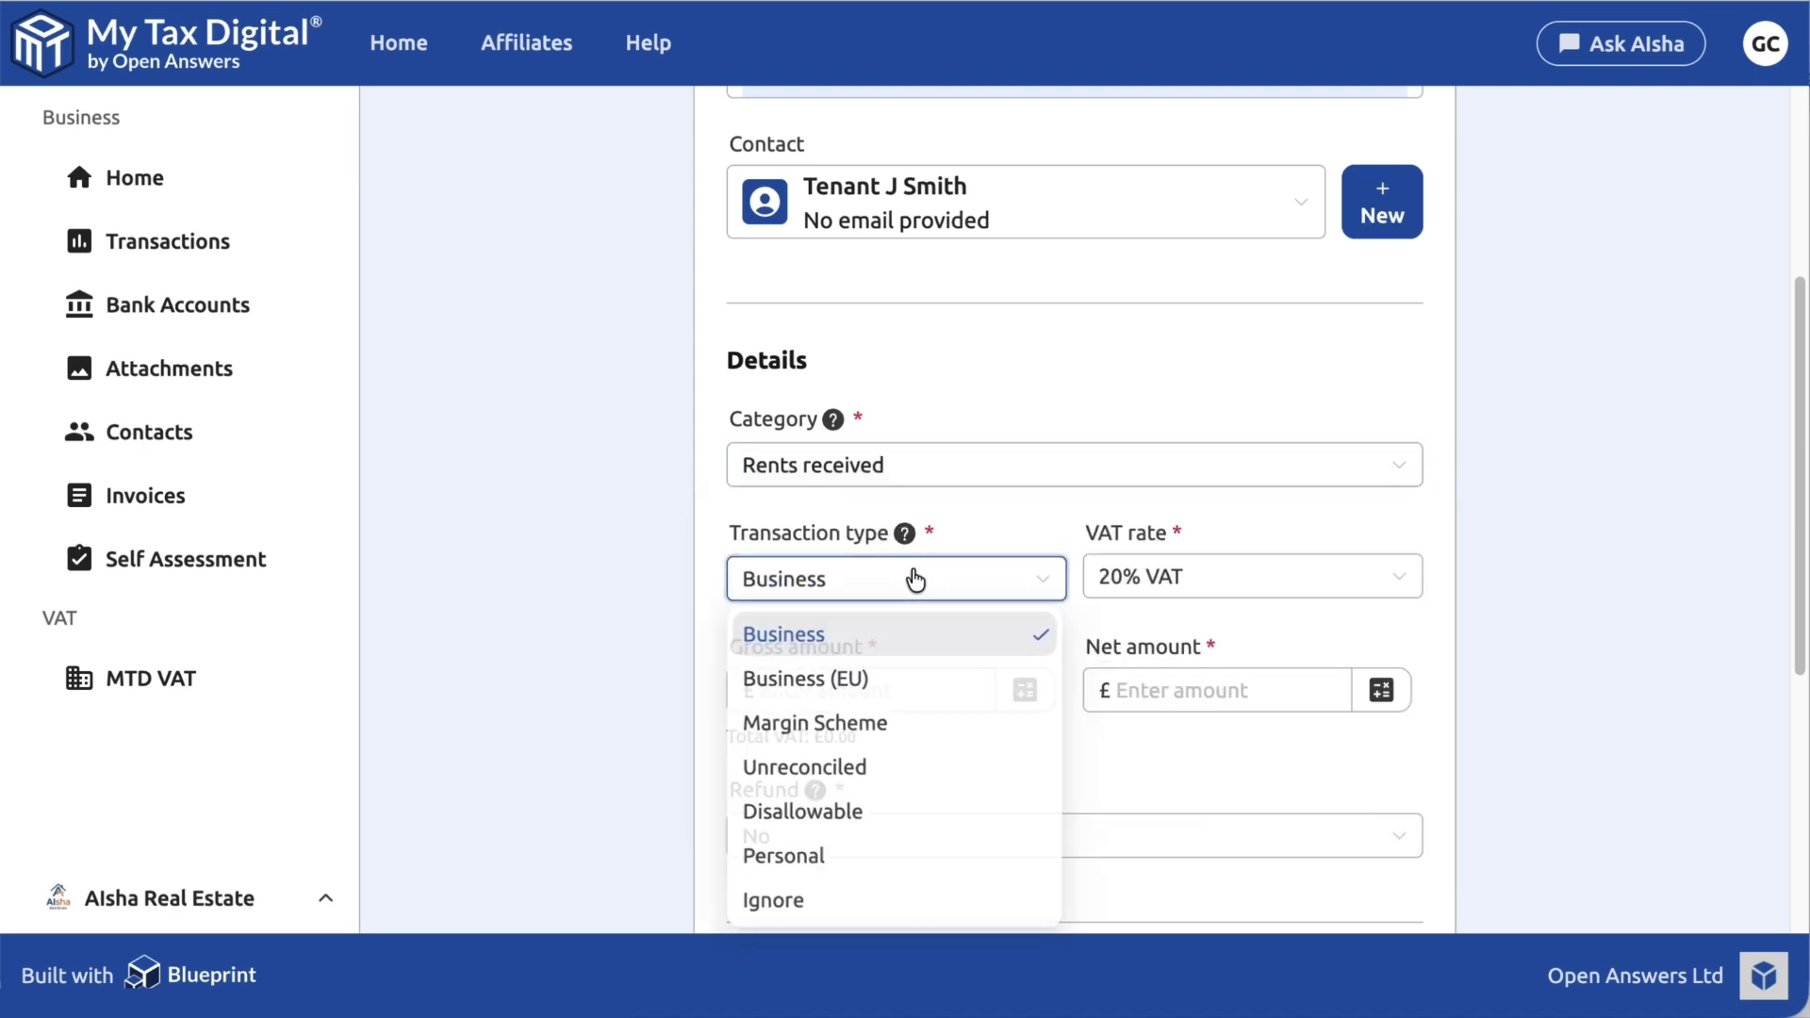
pyautogui.click(916, 579)
# - Set the VAT rate to VAT Exempt and enter a gross amount of £1200.00
pyautogui.click(1152, 577)
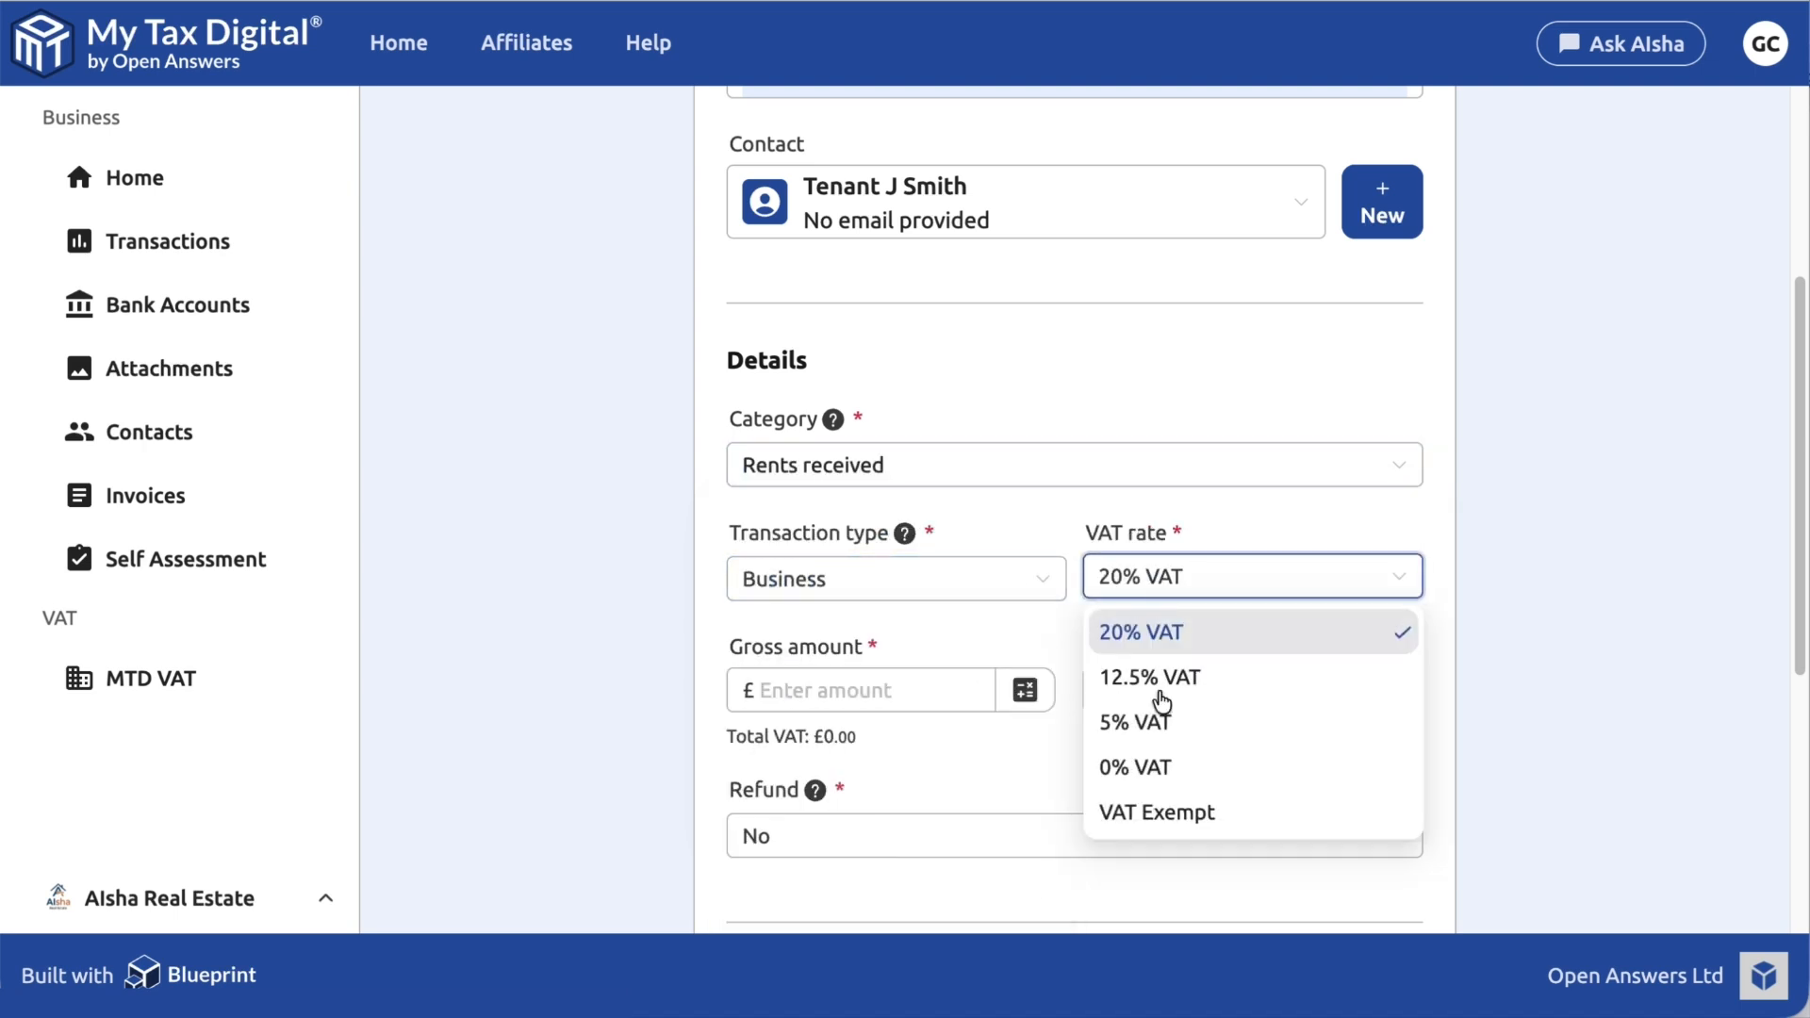
pyautogui.click(1156, 816)
pyautogui.click(828, 680)
pyautogui.write('12')
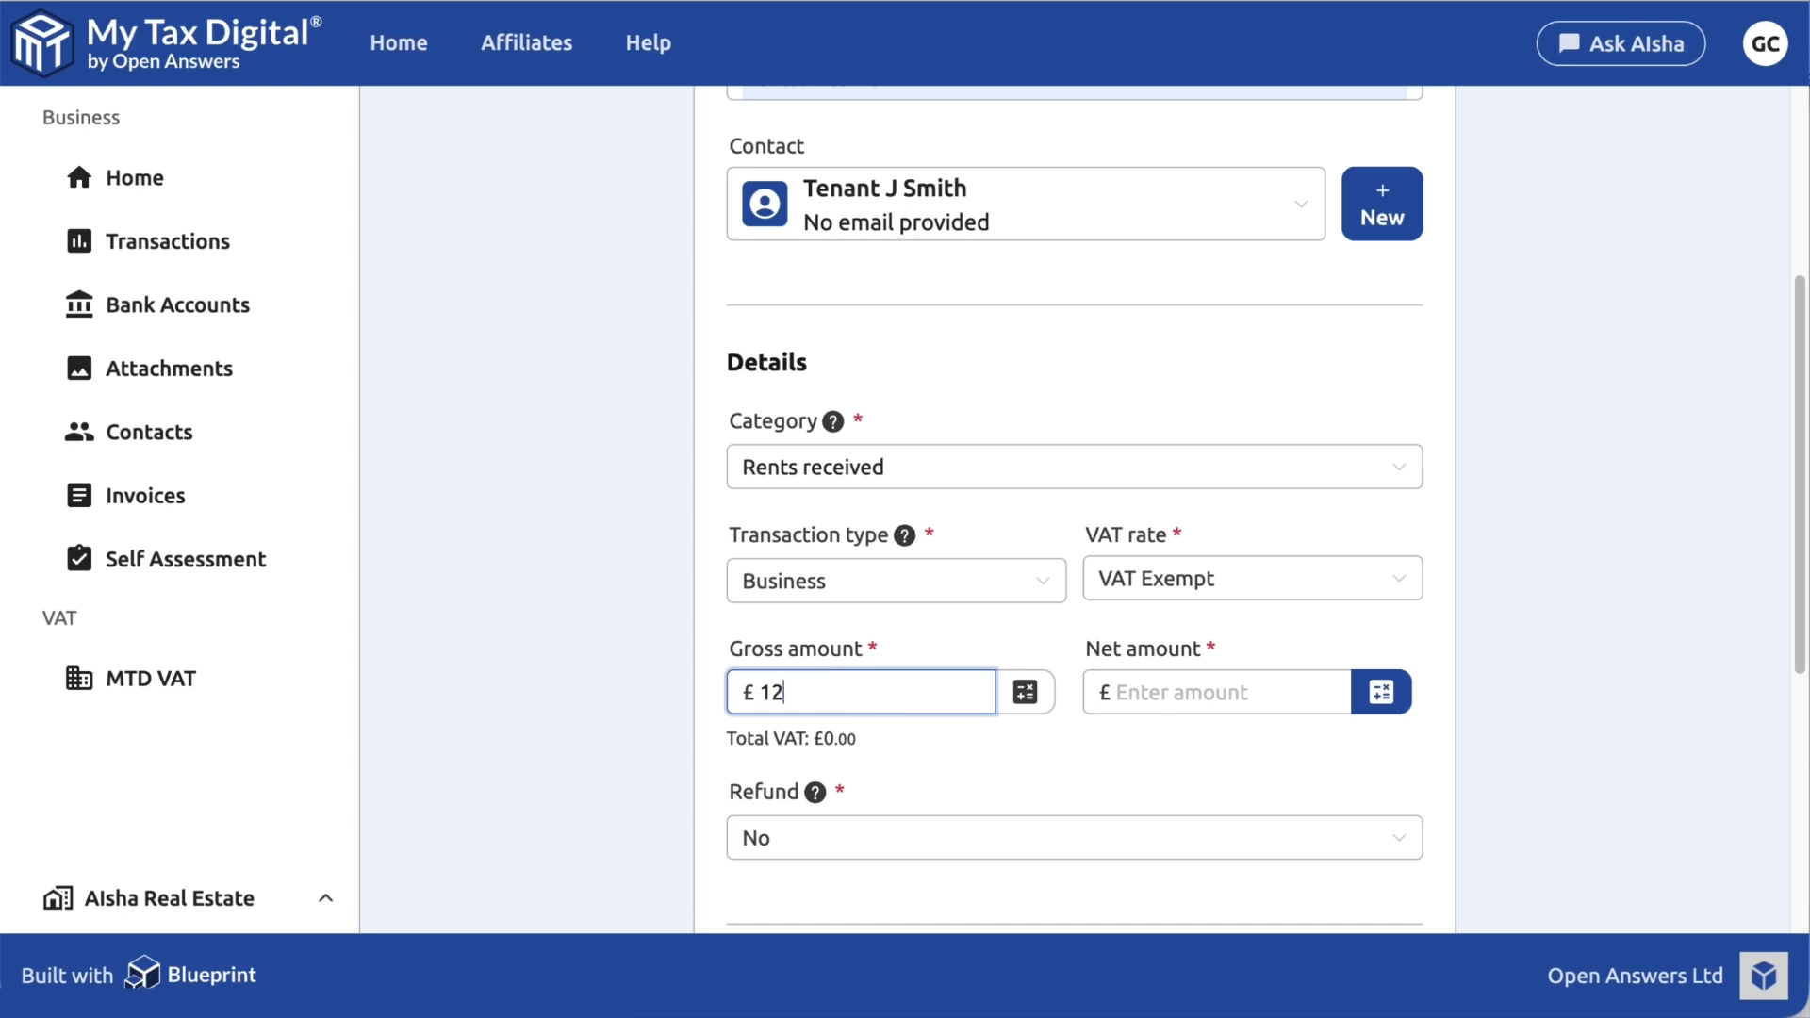
pyautogui.click(1062, 716)
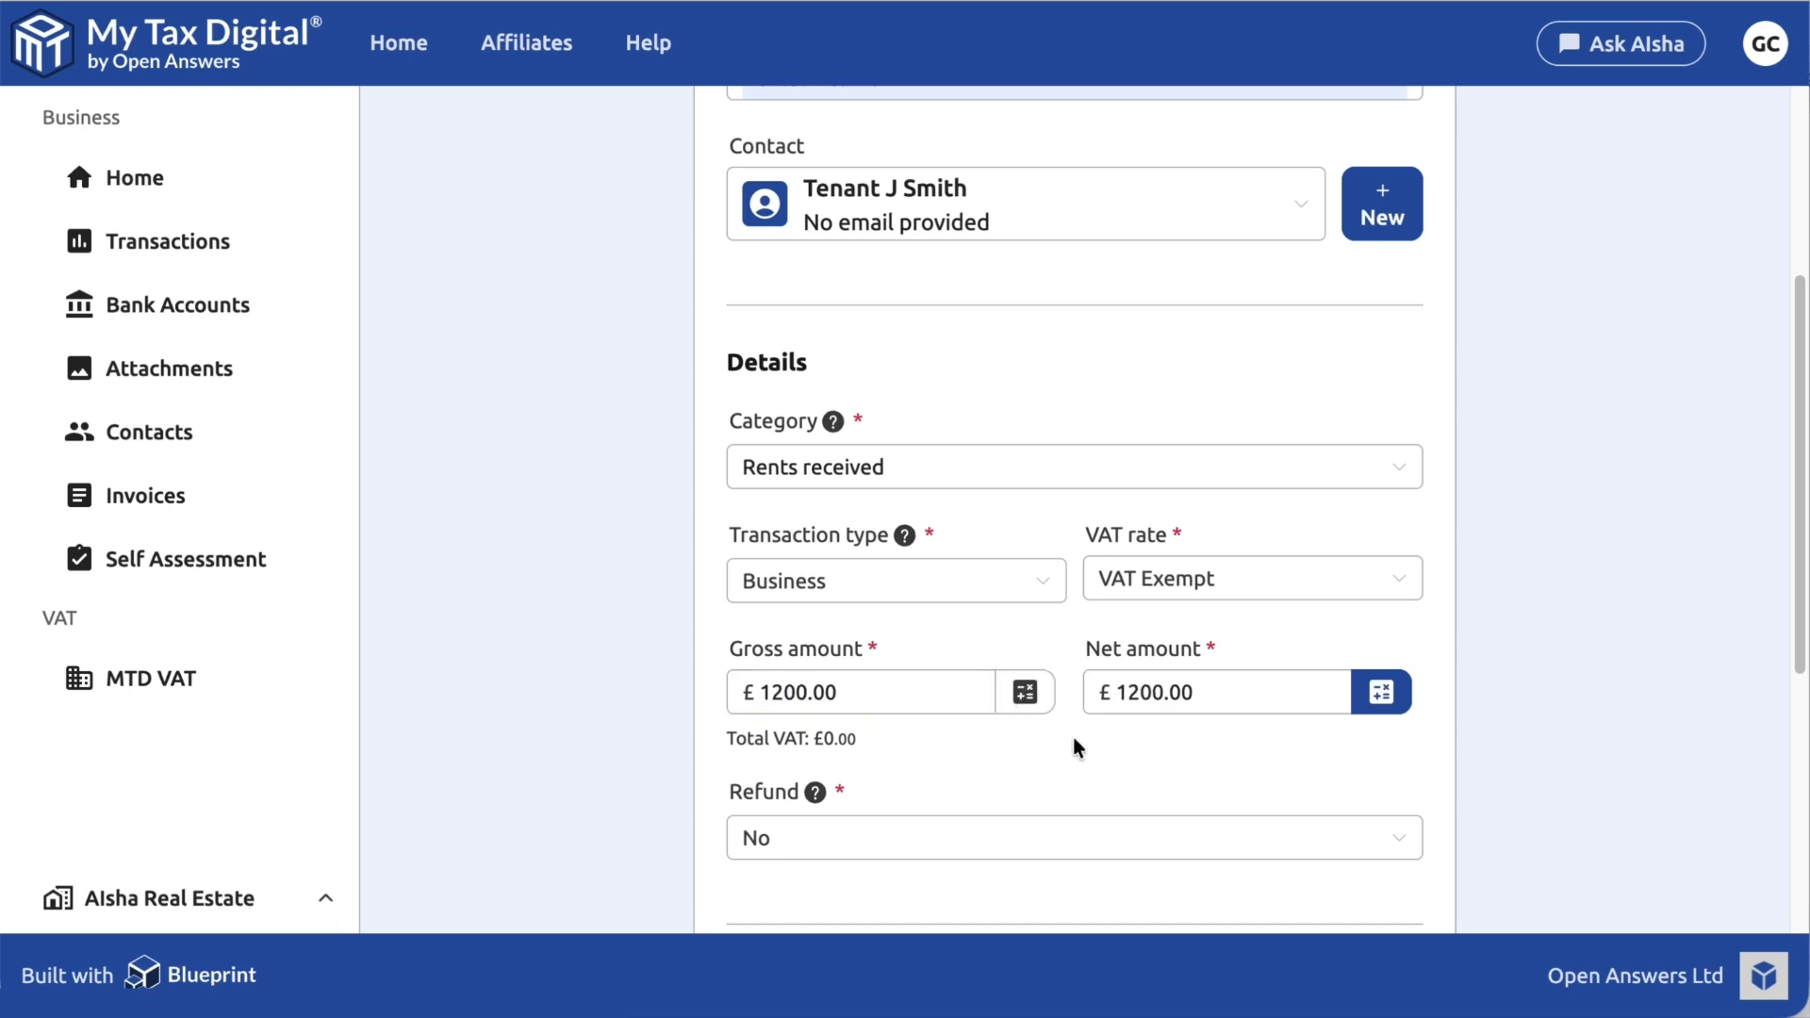
# - Keep Refund set to No and submit the rental income transaction
pyautogui.scroll(-5, 1073, 737)
pyautogui.click(1135, 380)
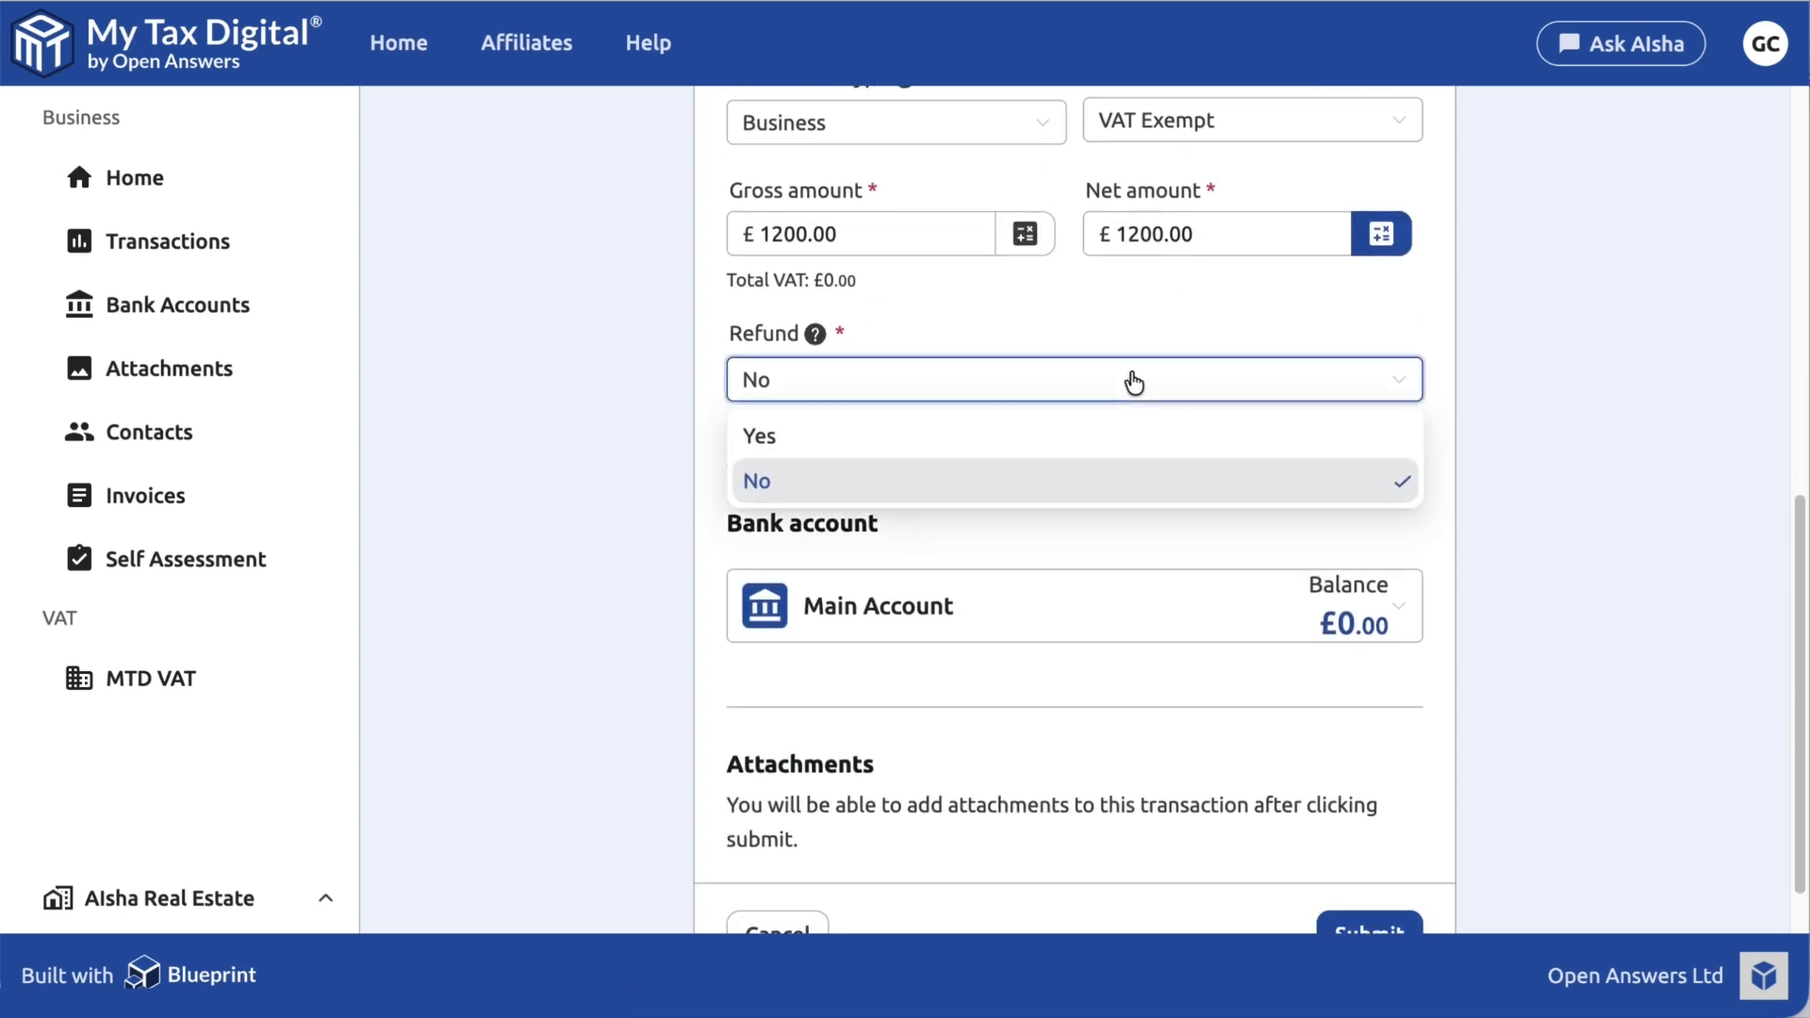
pyautogui.click(1112, 480)
pyautogui.scroll(-1, 1225, 532)
pyautogui.click(1383, 864)
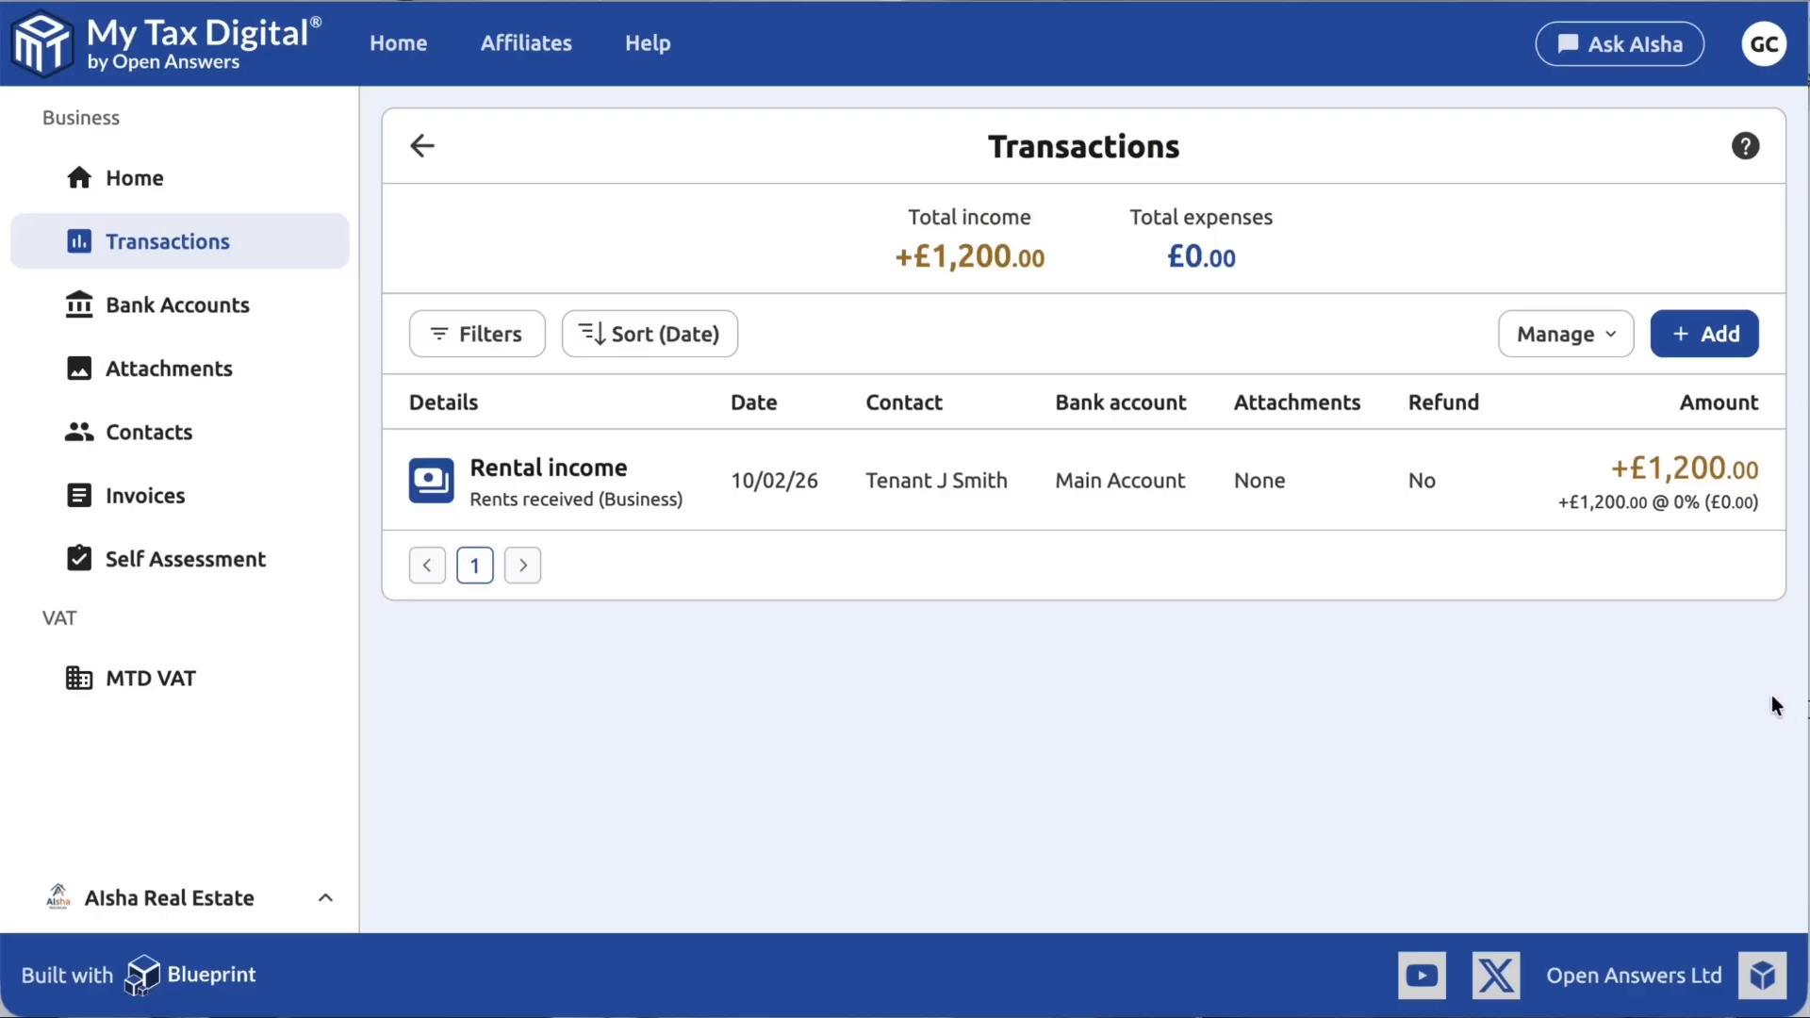
# - Start a transaction import and upload santander.csv from the banks folder in Downloads
pyautogui.click(1586, 346)
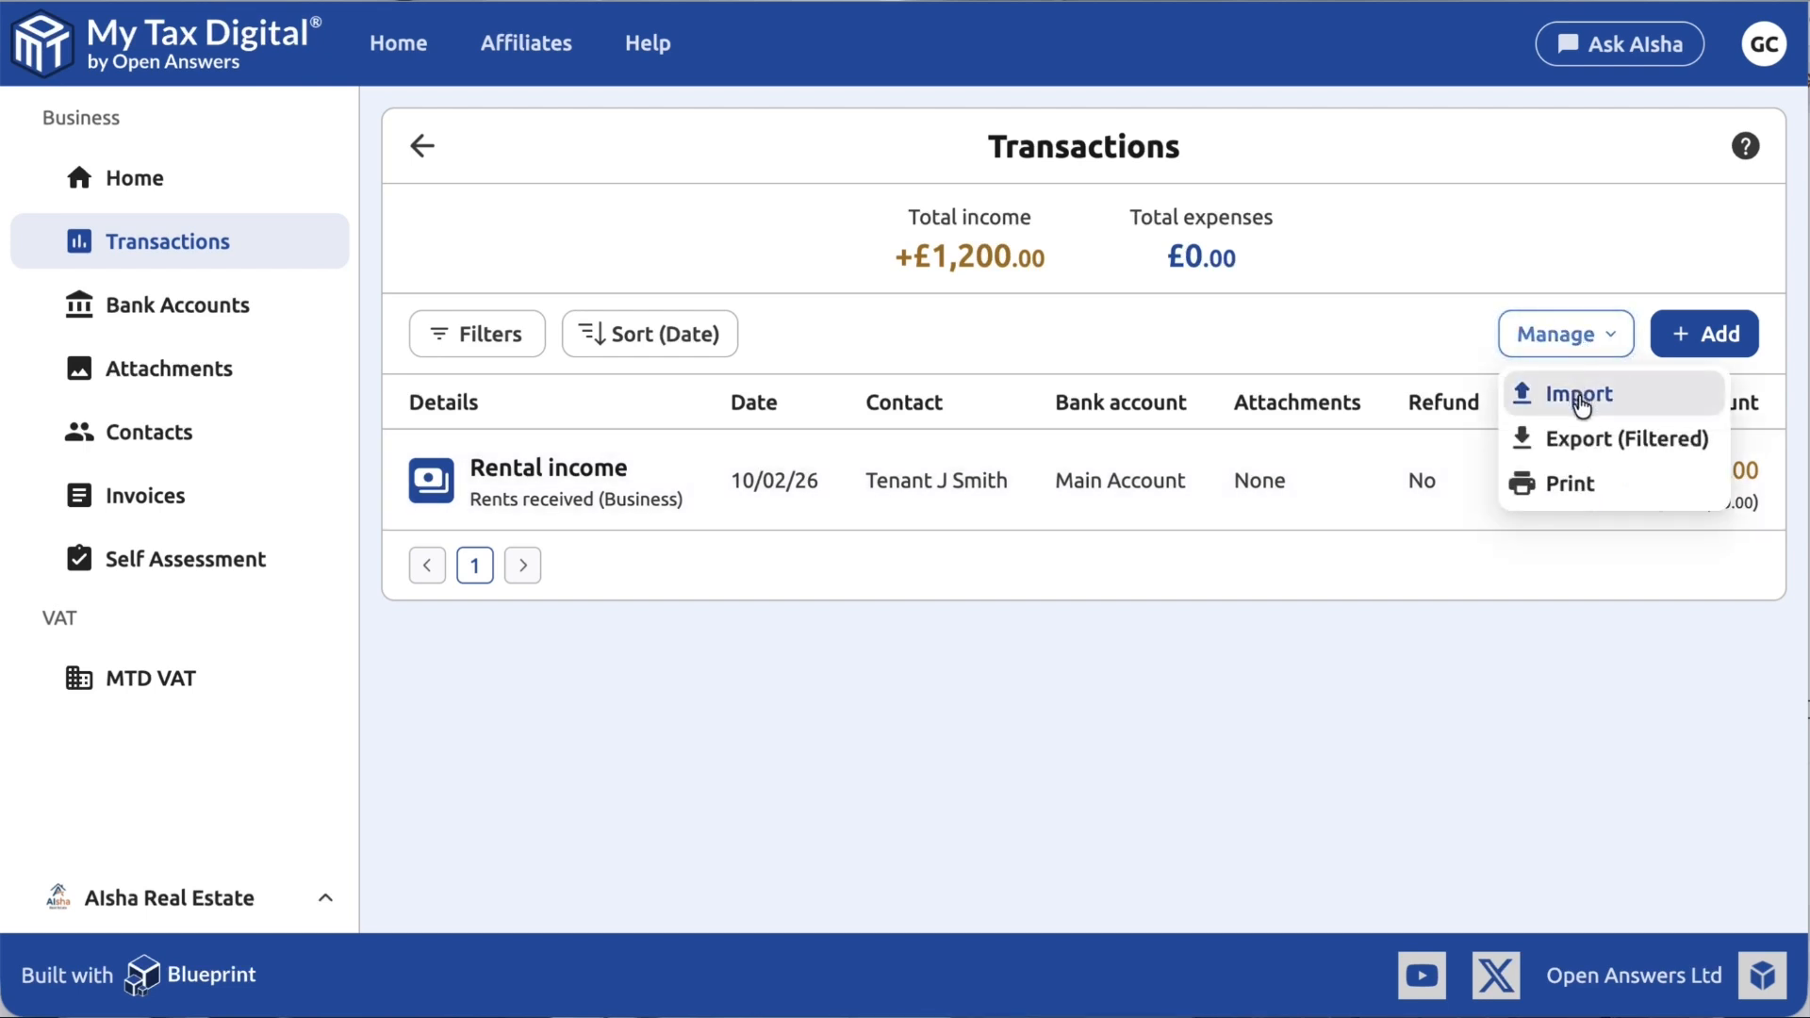
pyautogui.click(1529, 398)
pyautogui.click(714, 514)
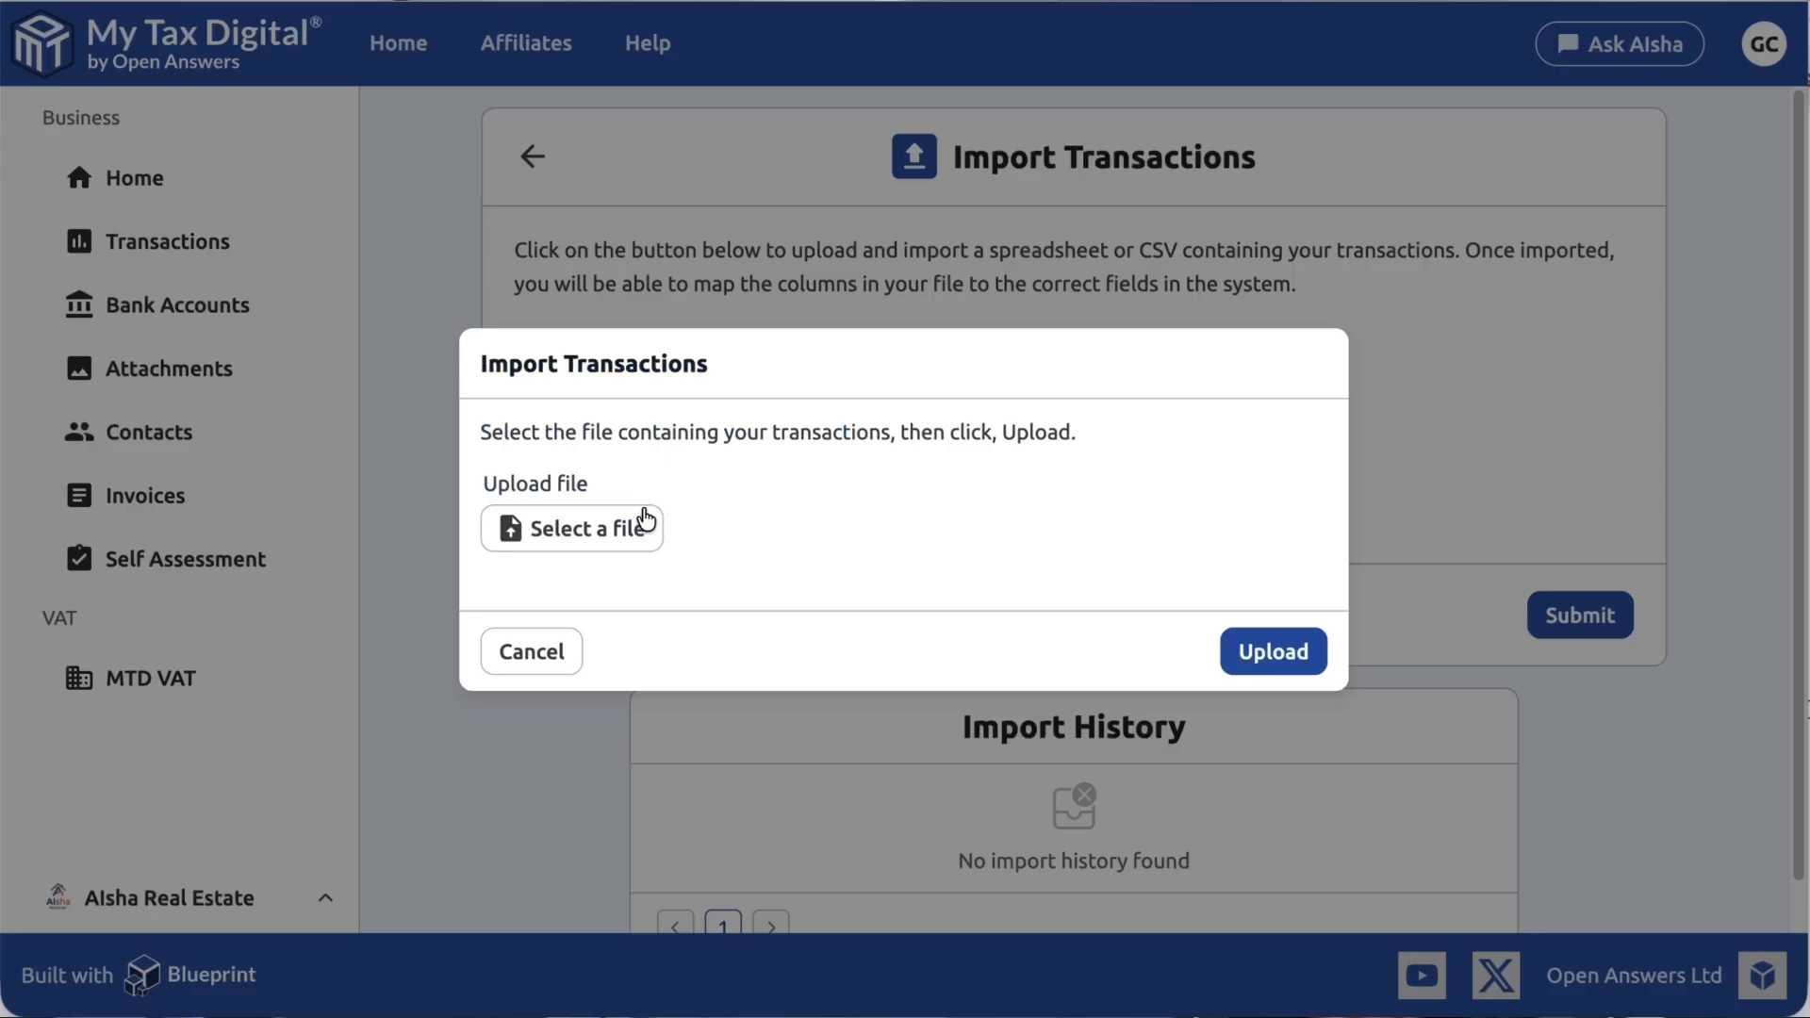
pyautogui.click(631, 531)
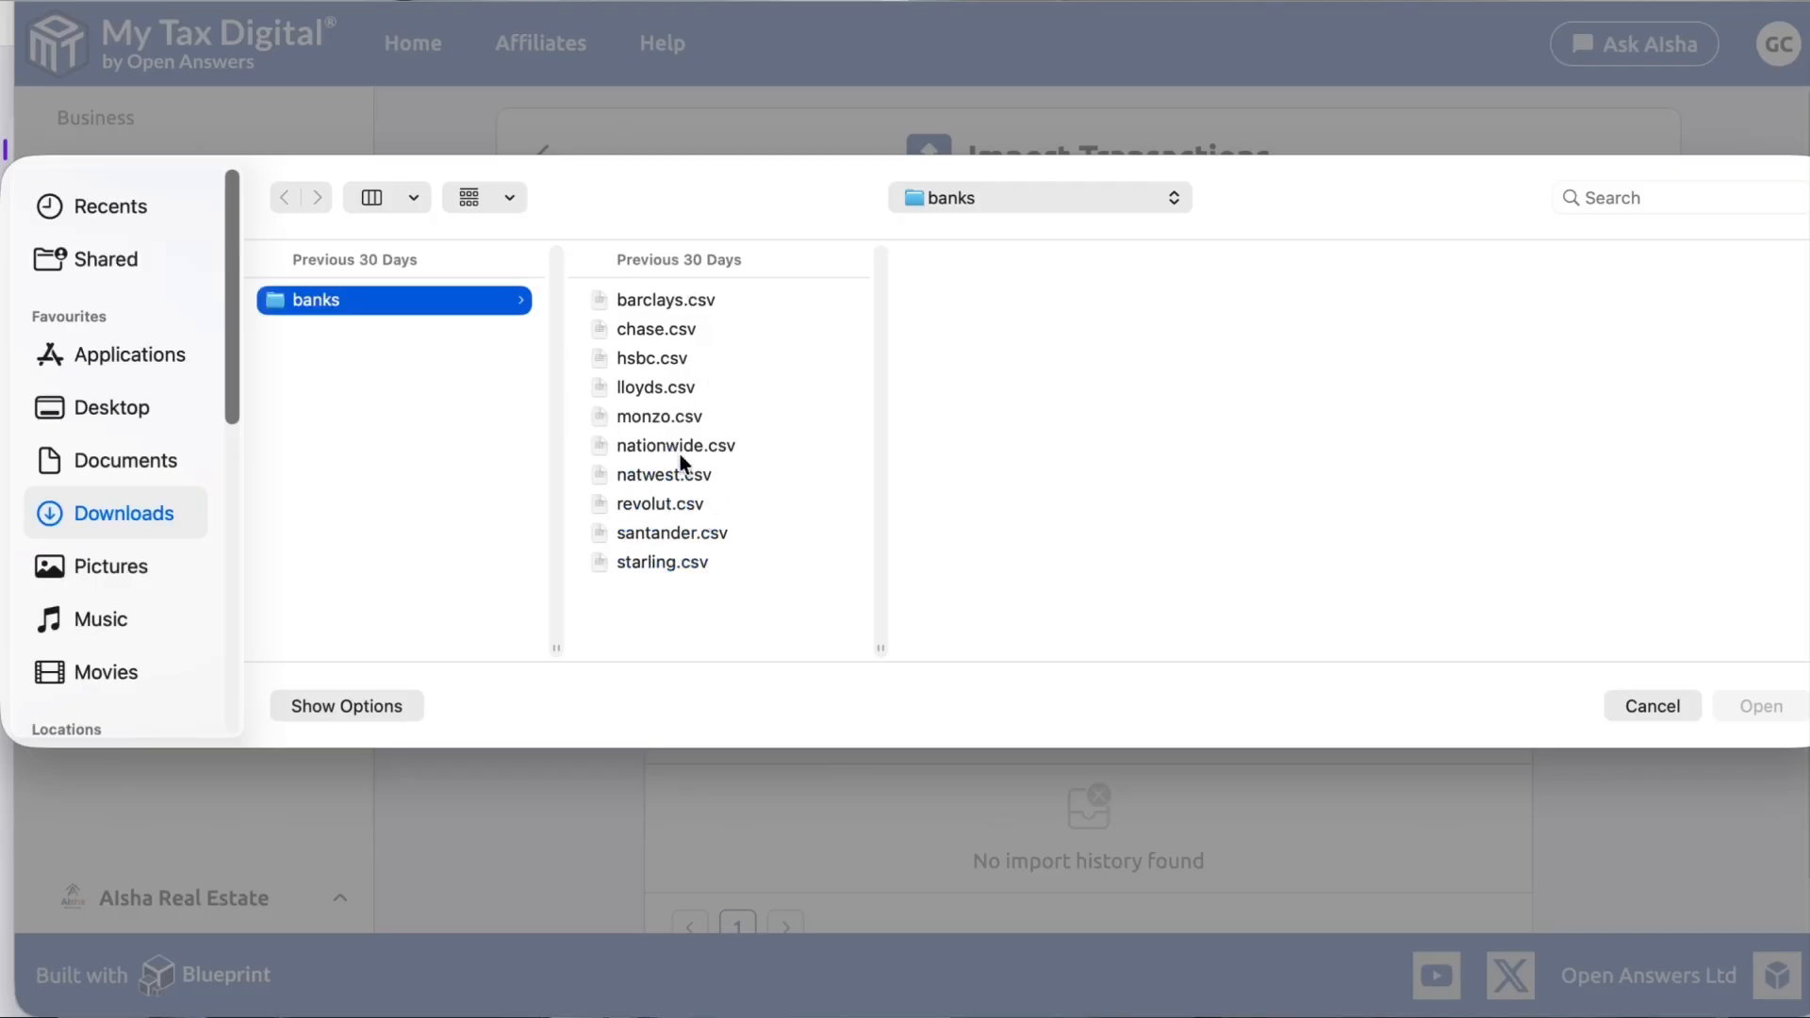
pyautogui.click(677, 534)
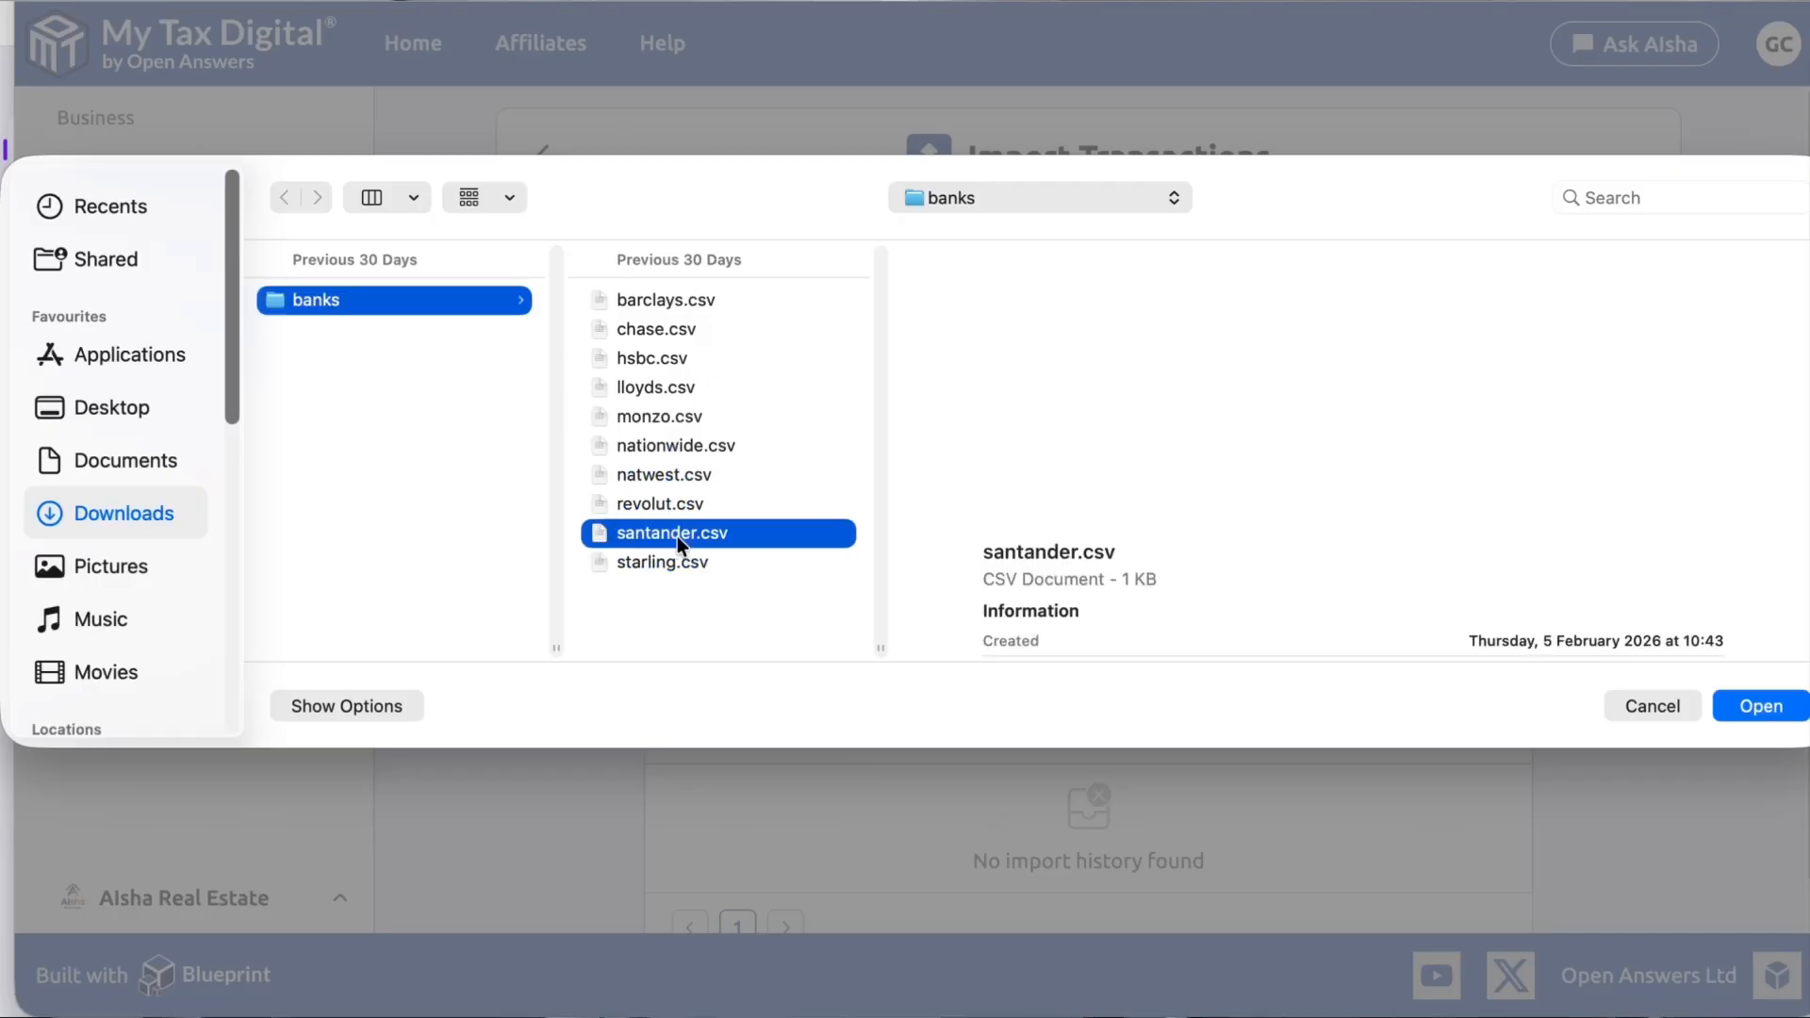
pyautogui.click(1732, 709)
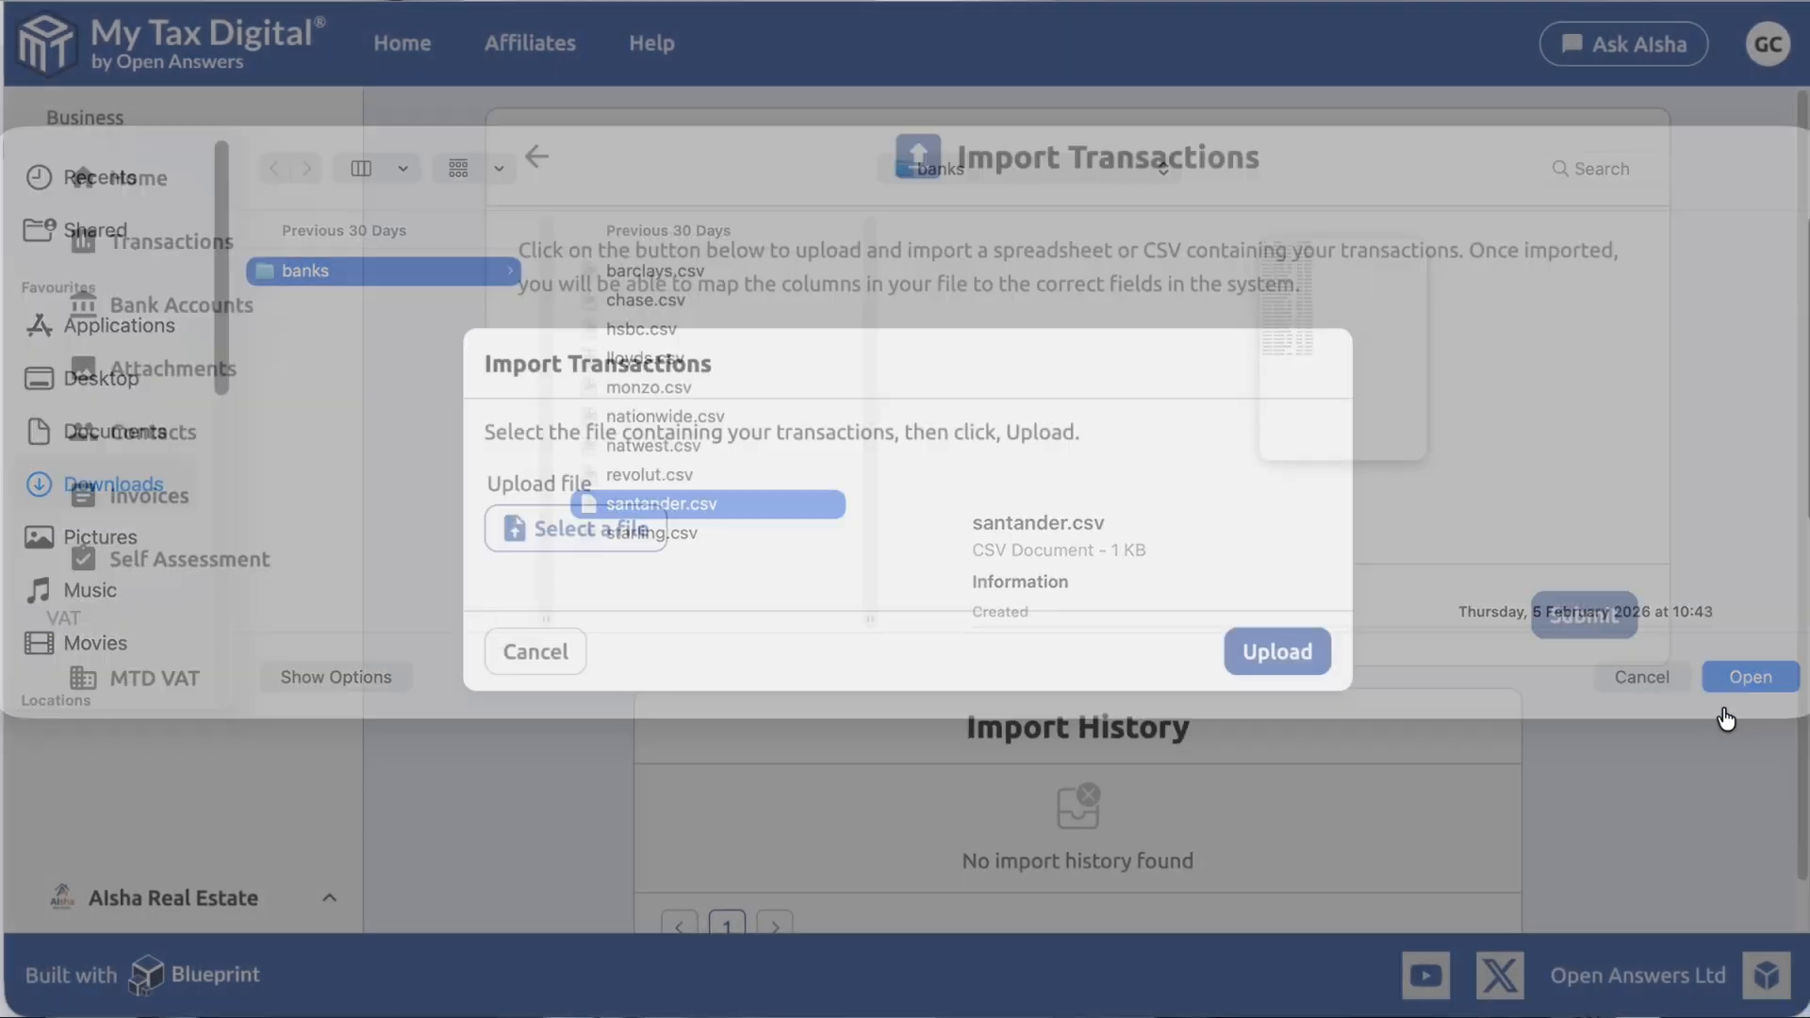
pyautogui.click(1235, 659)
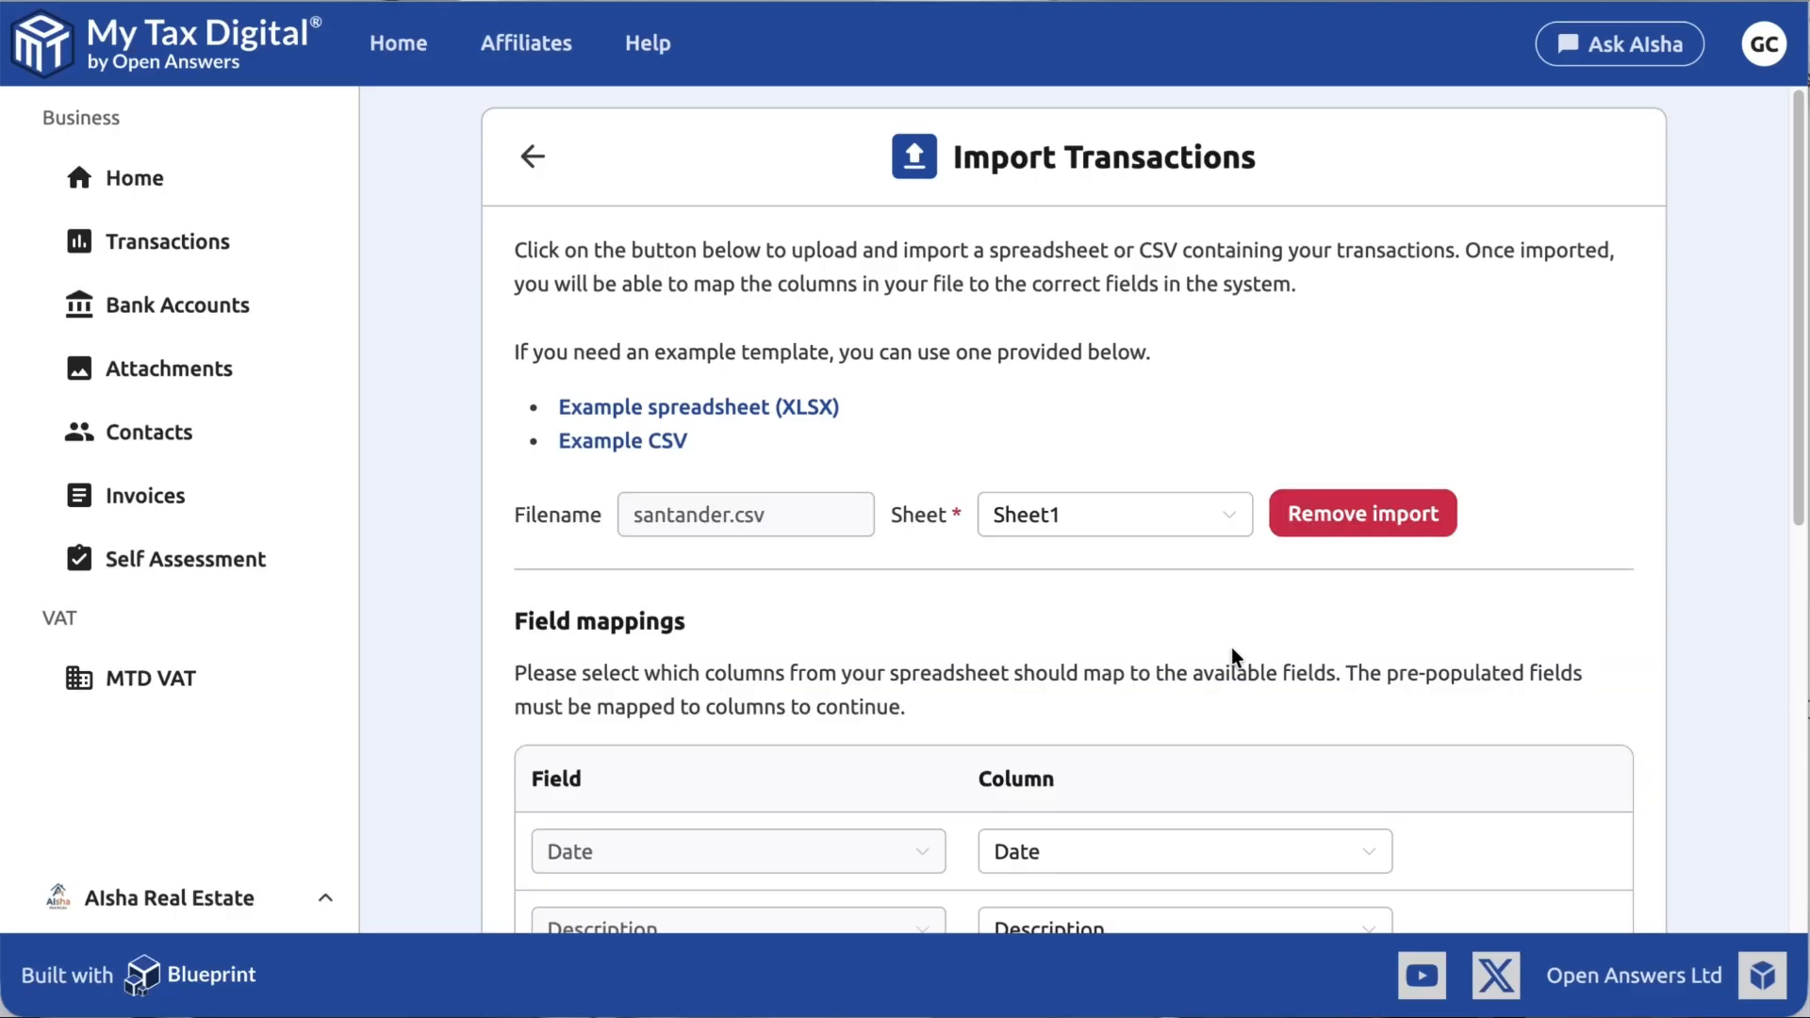
# - Submit the import with the Date, Description and Gross amount mappings kept, and look through the imported entries in the transactions list
pyautogui.scroll(-8, 1235, 658)
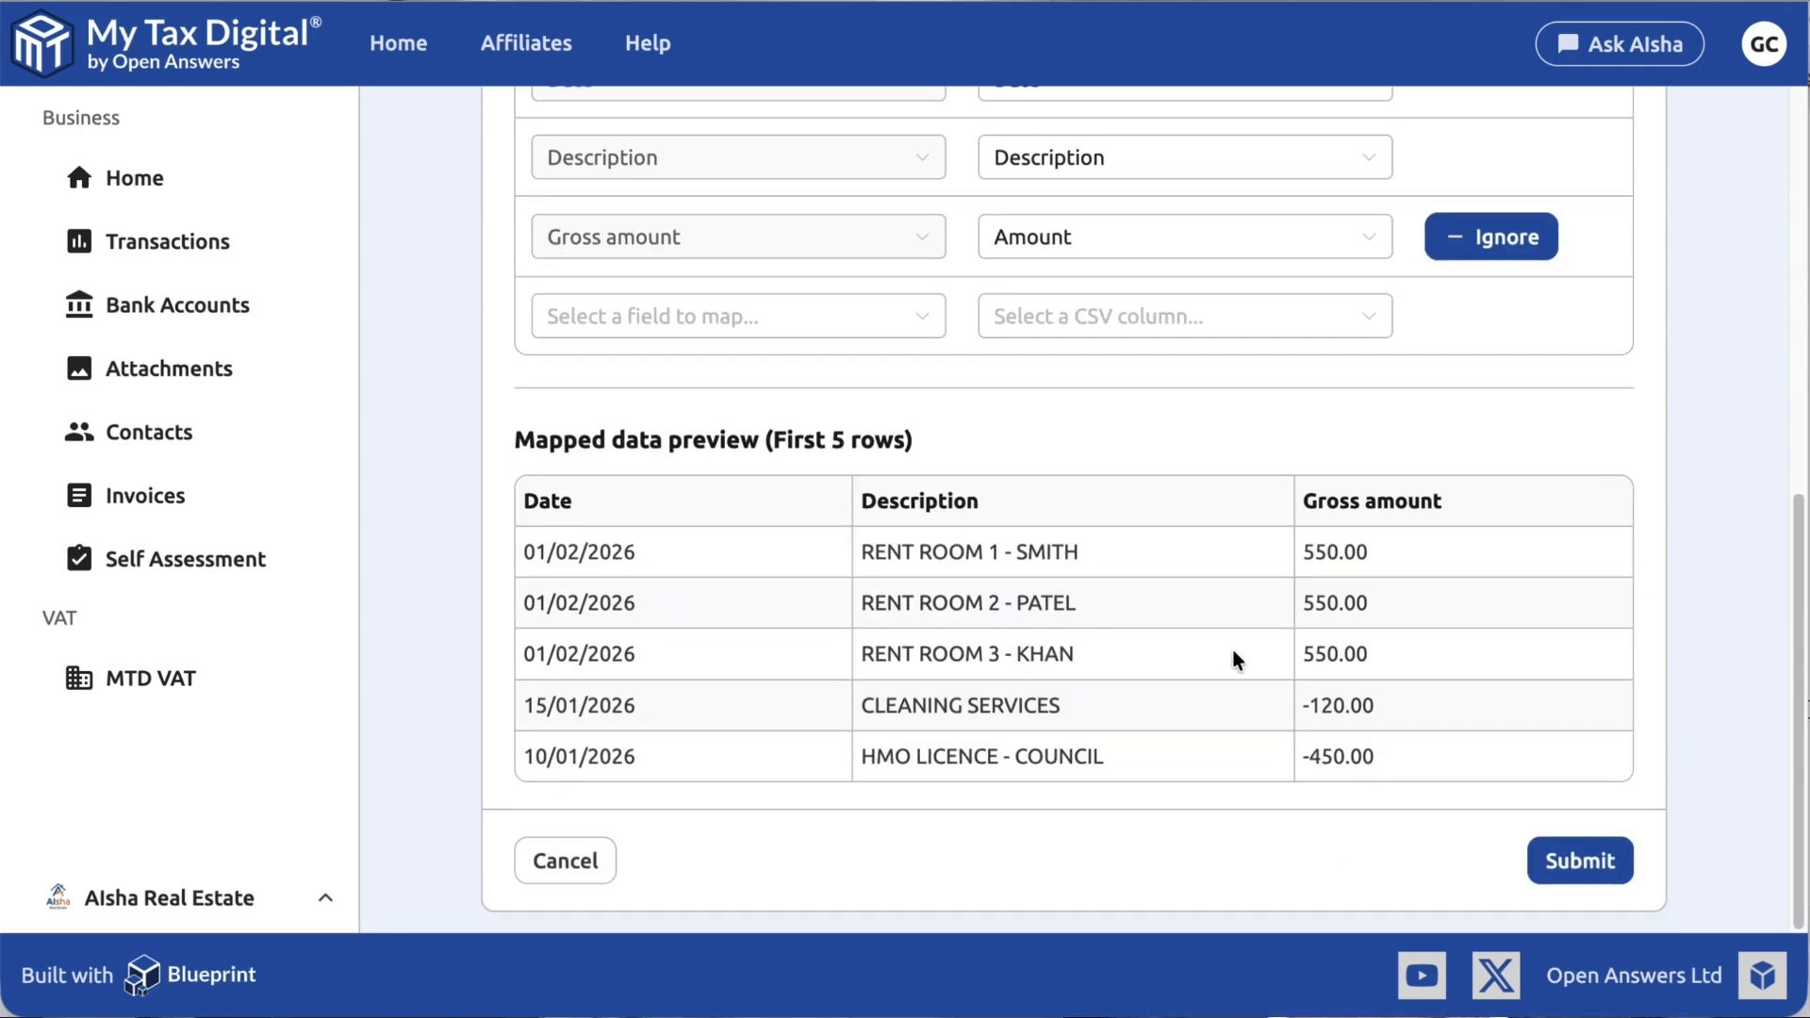
pyautogui.click(1581, 853)
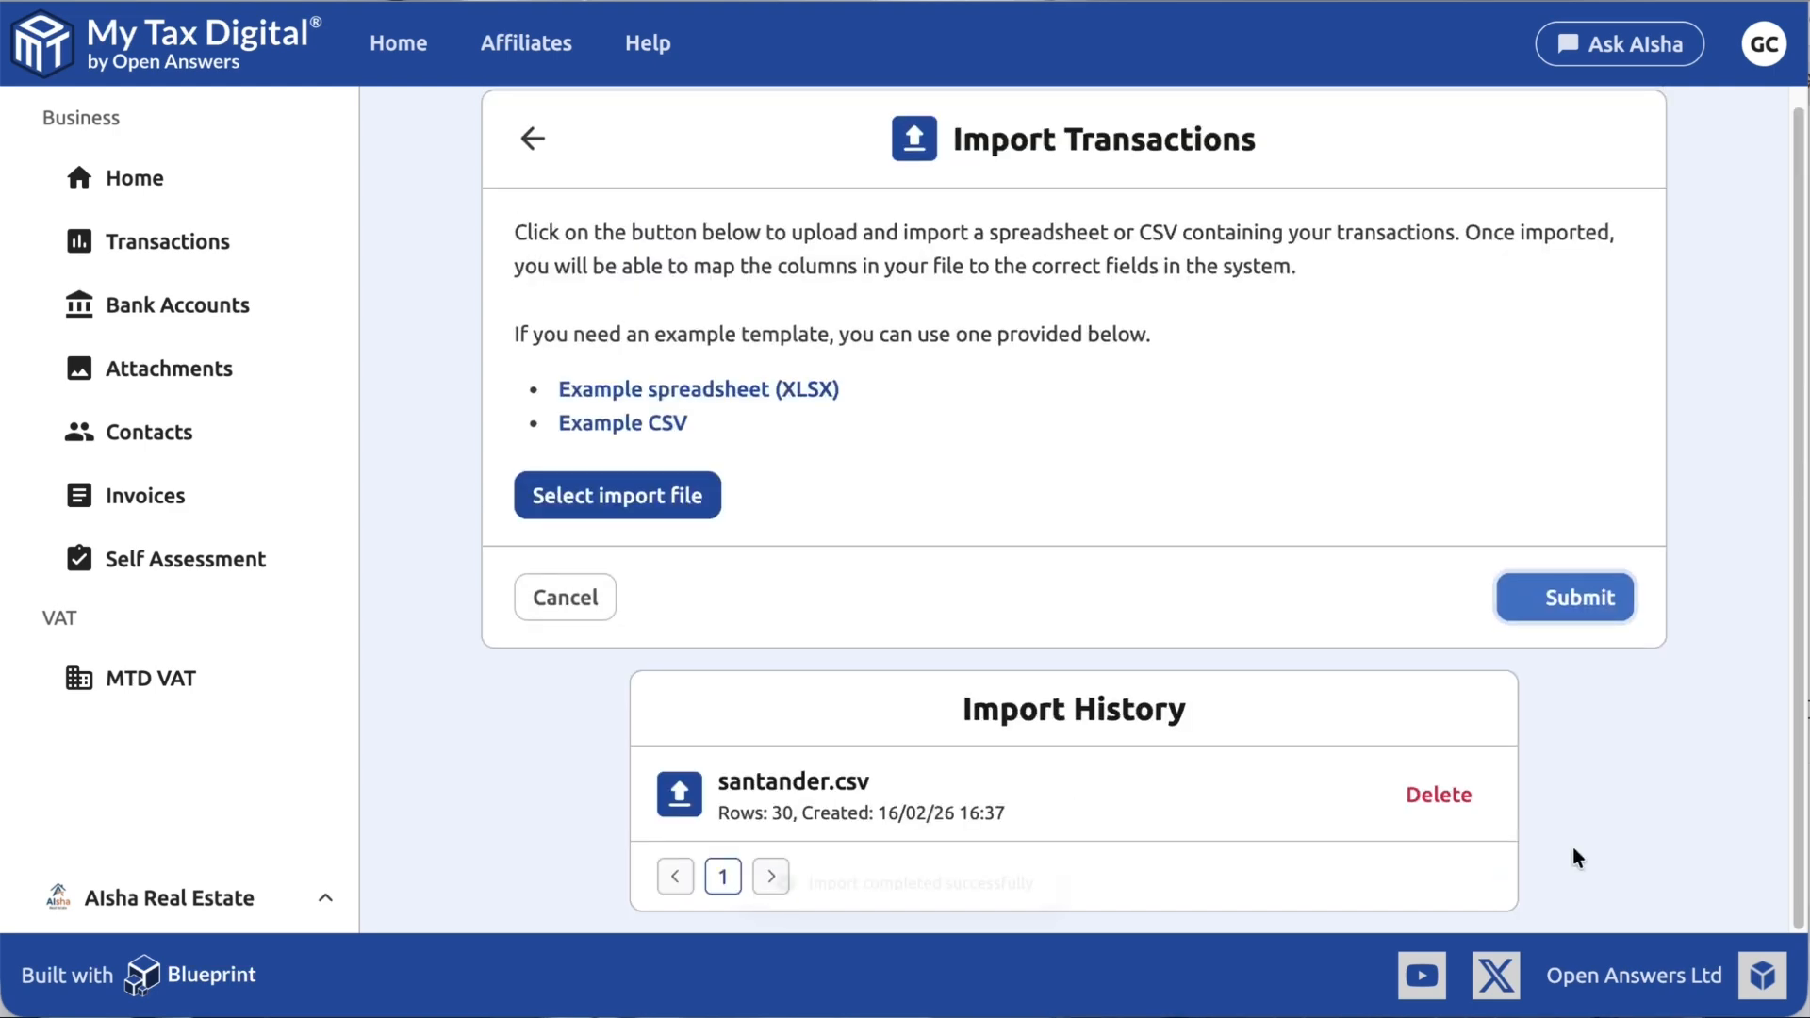
pyautogui.click(540, 138)
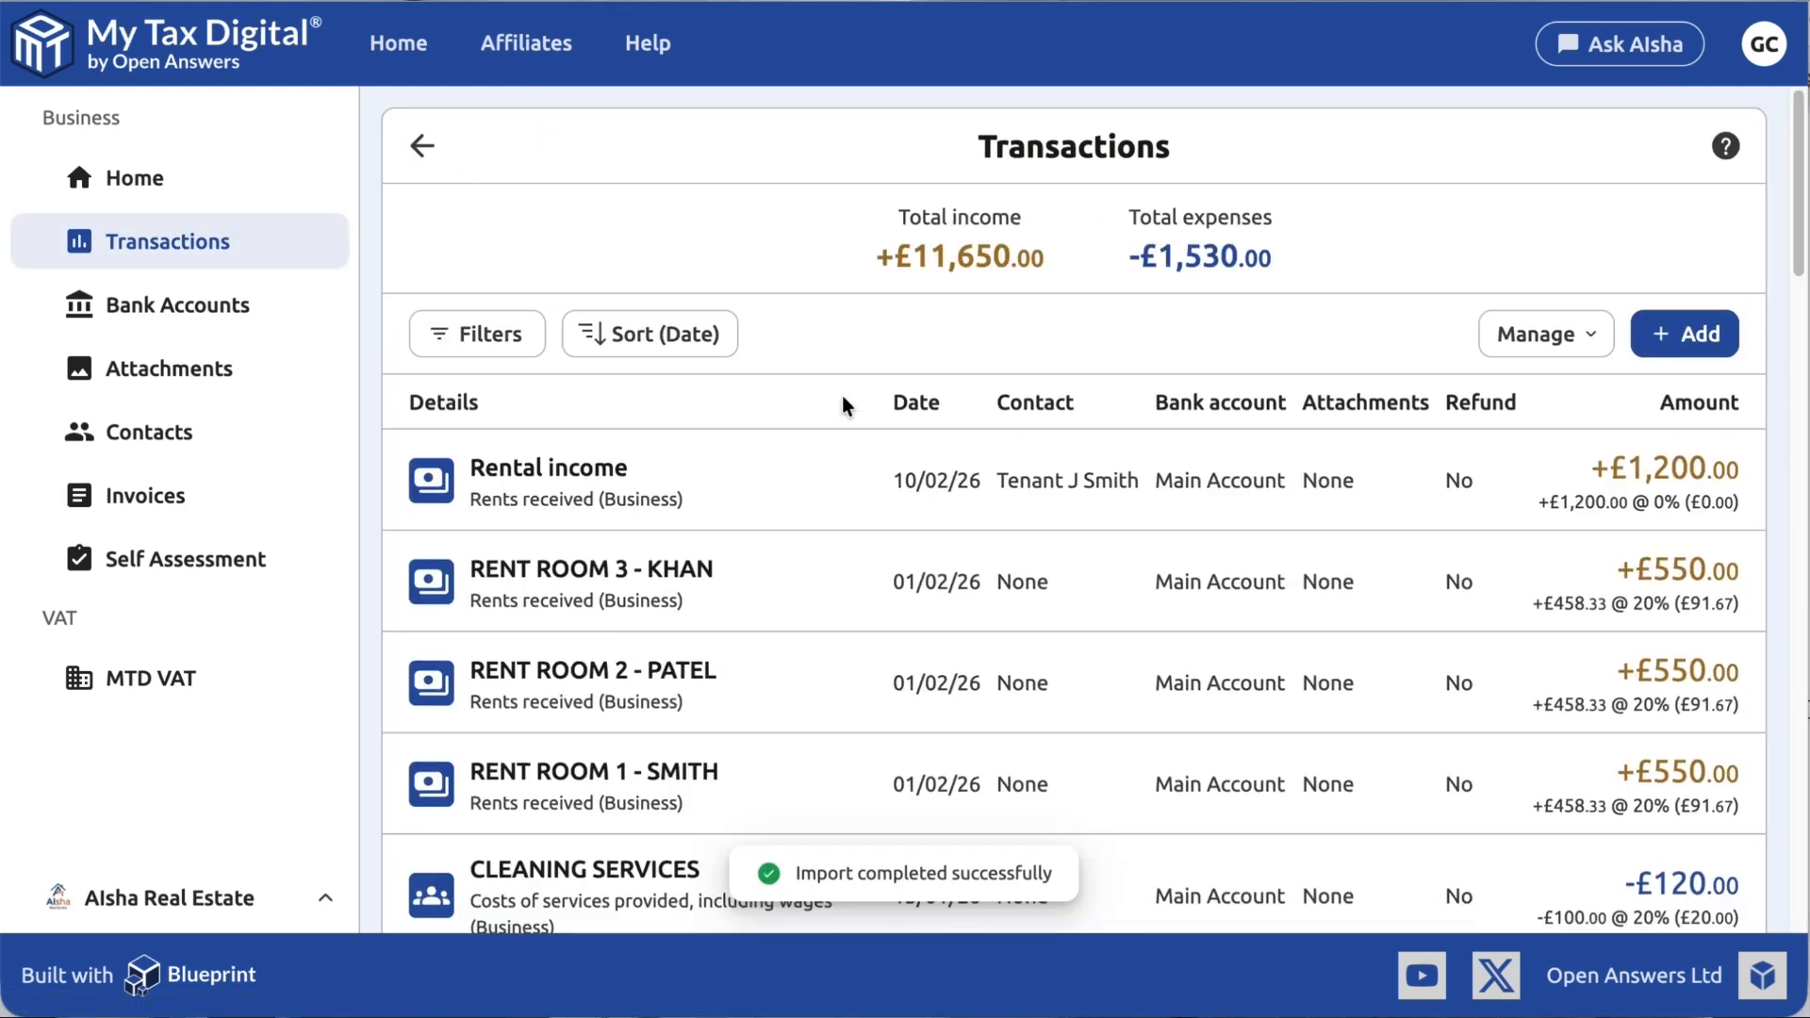
pyautogui.scroll(-10, 1184, 614)
pyautogui.scroll(-8, 1184, 617)
pyautogui.scroll(-4, 1174, 618)
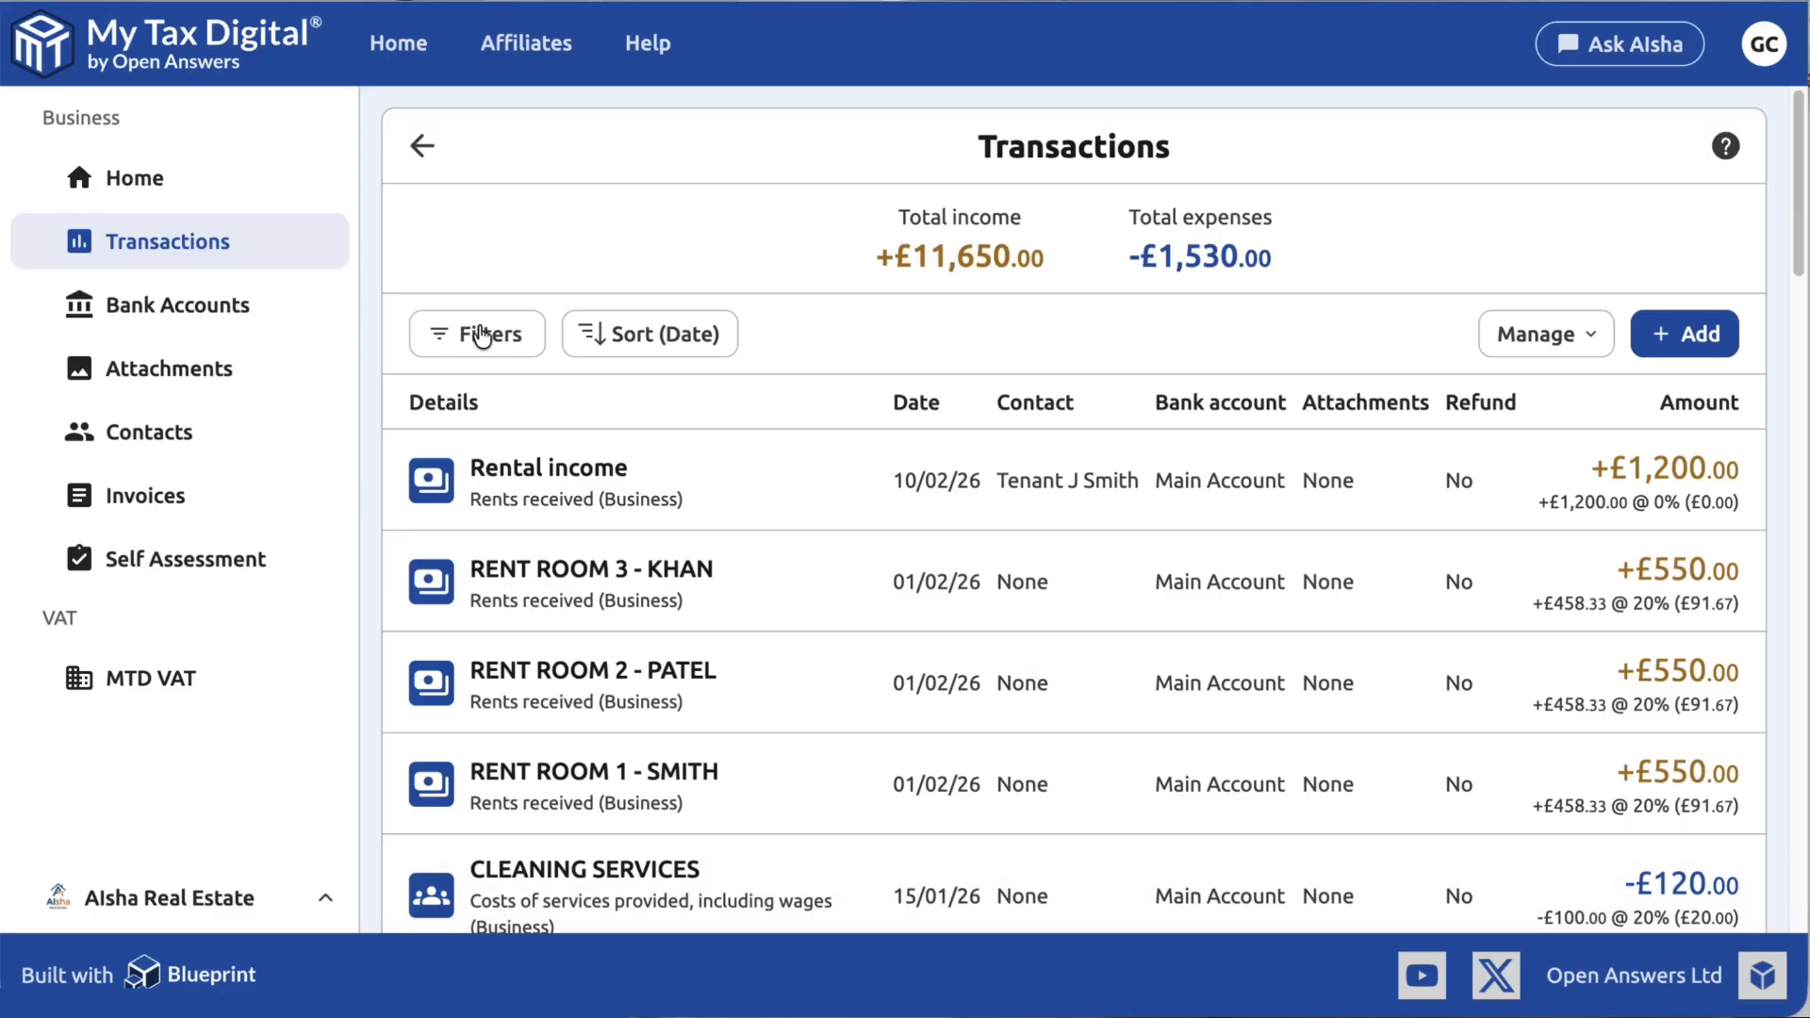
# - Go from the business's Self Assessment to the linked individual's MTD Self Assessment and open the UK Property Income & Expenses
pyautogui.click(140, 176)
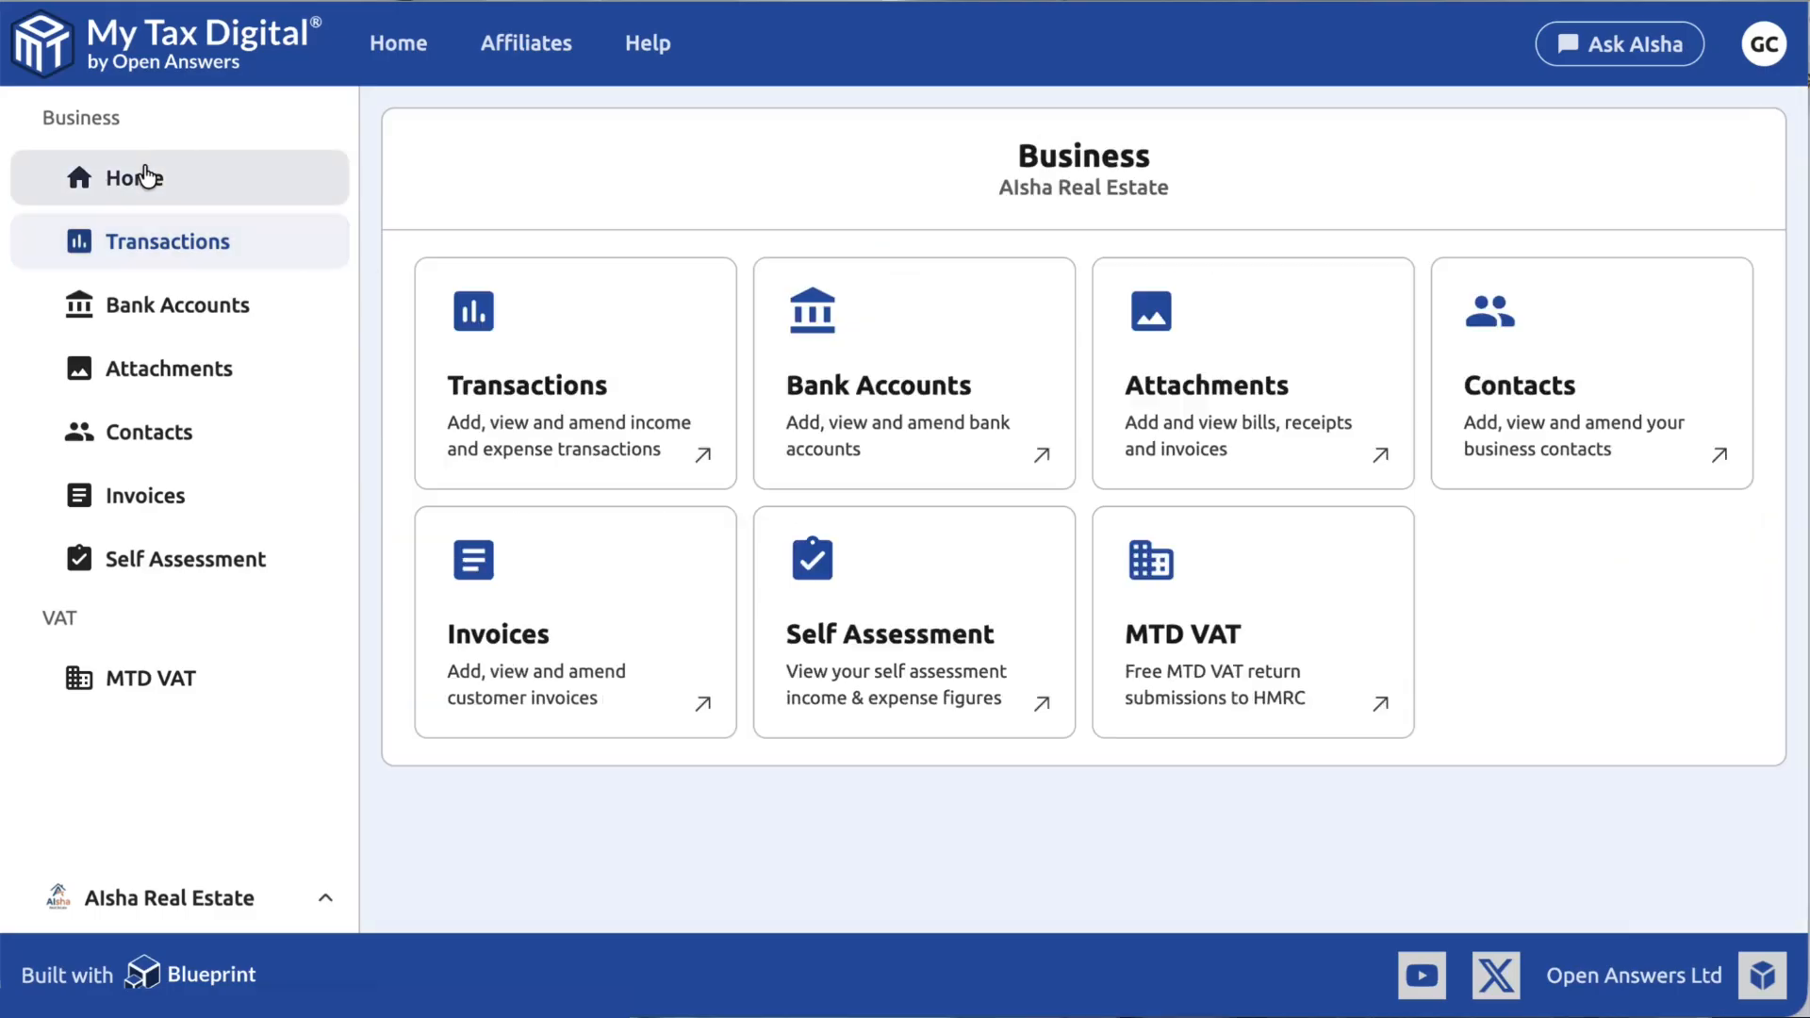
pyautogui.click(879, 608)
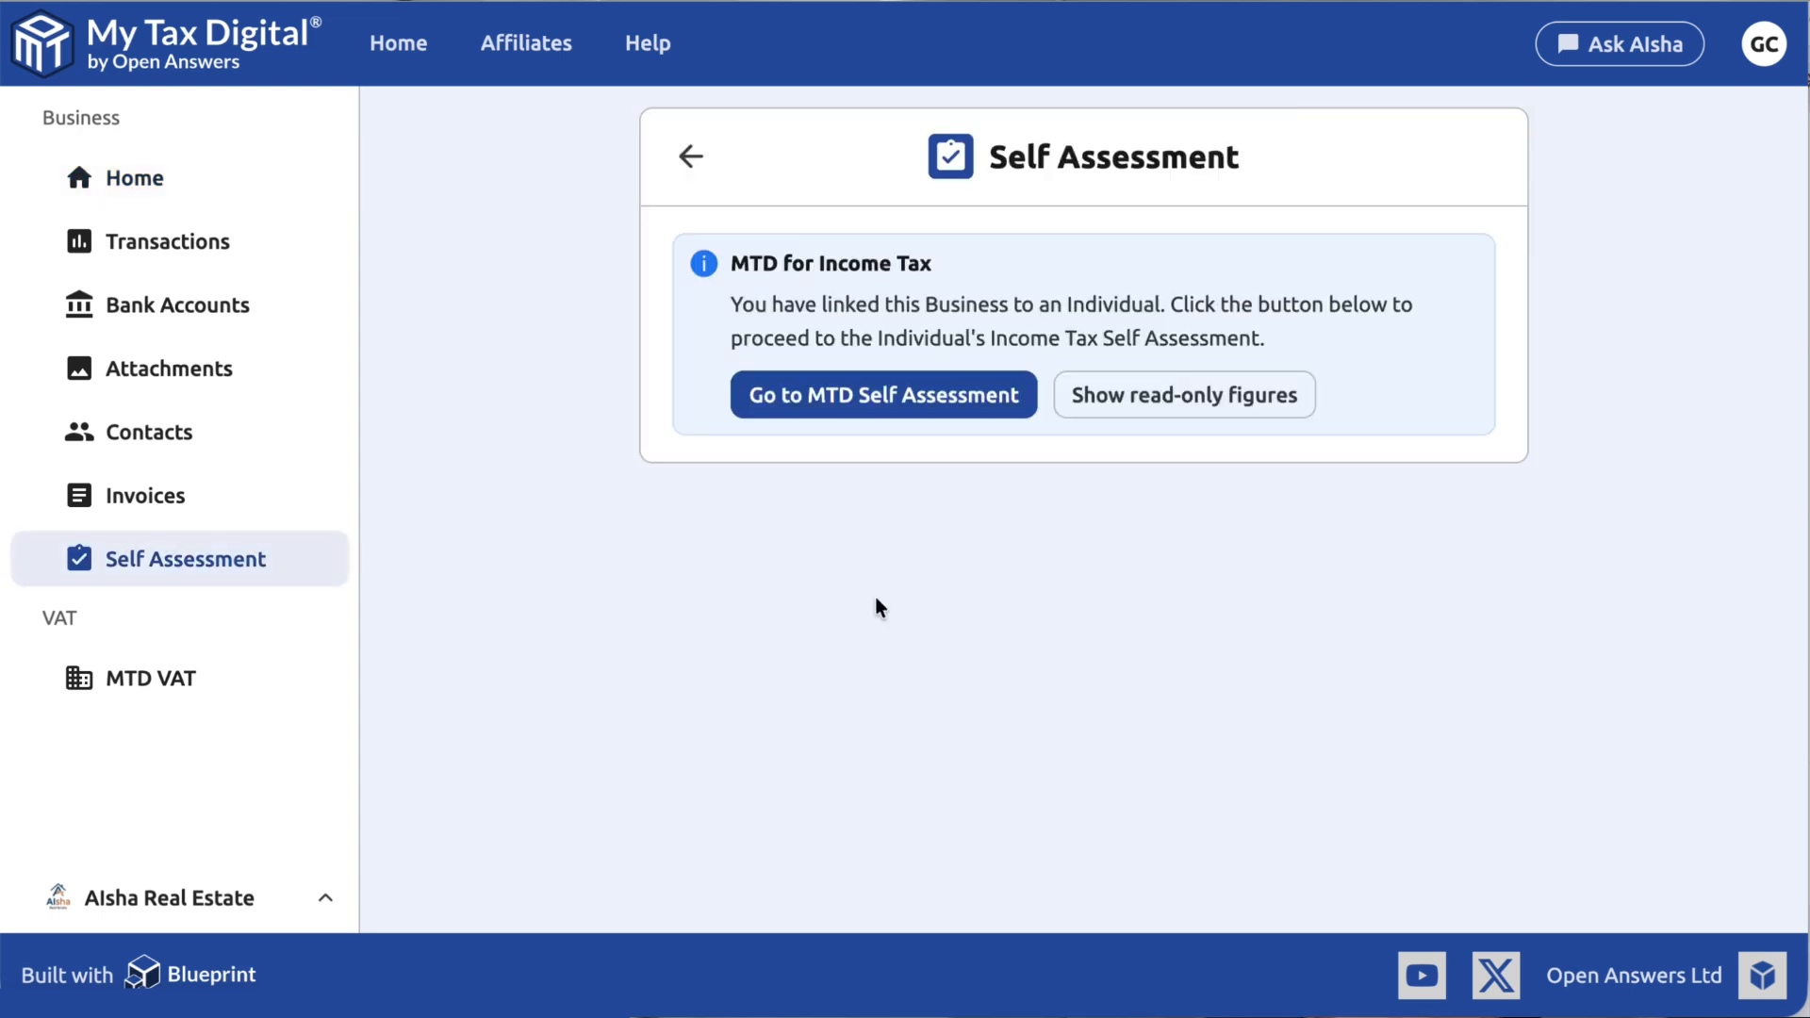
pyautogui.click(895, 415)
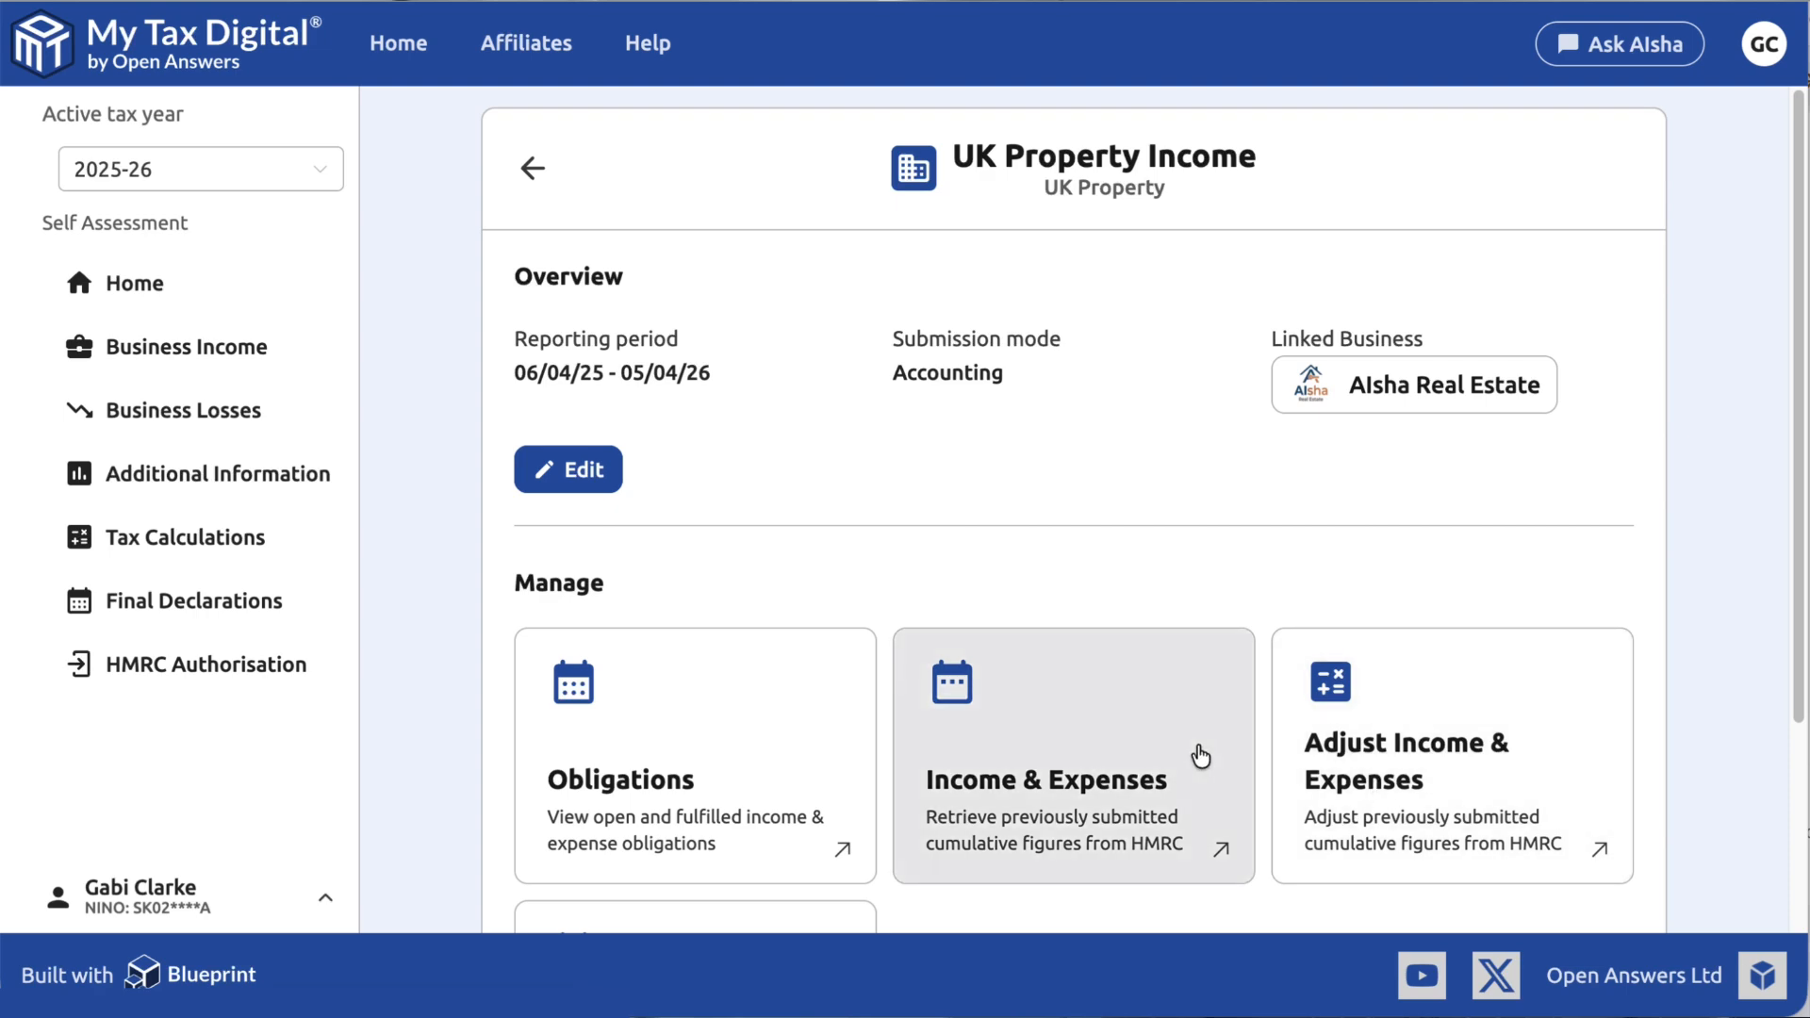
pyautogui.click(1198, 747)
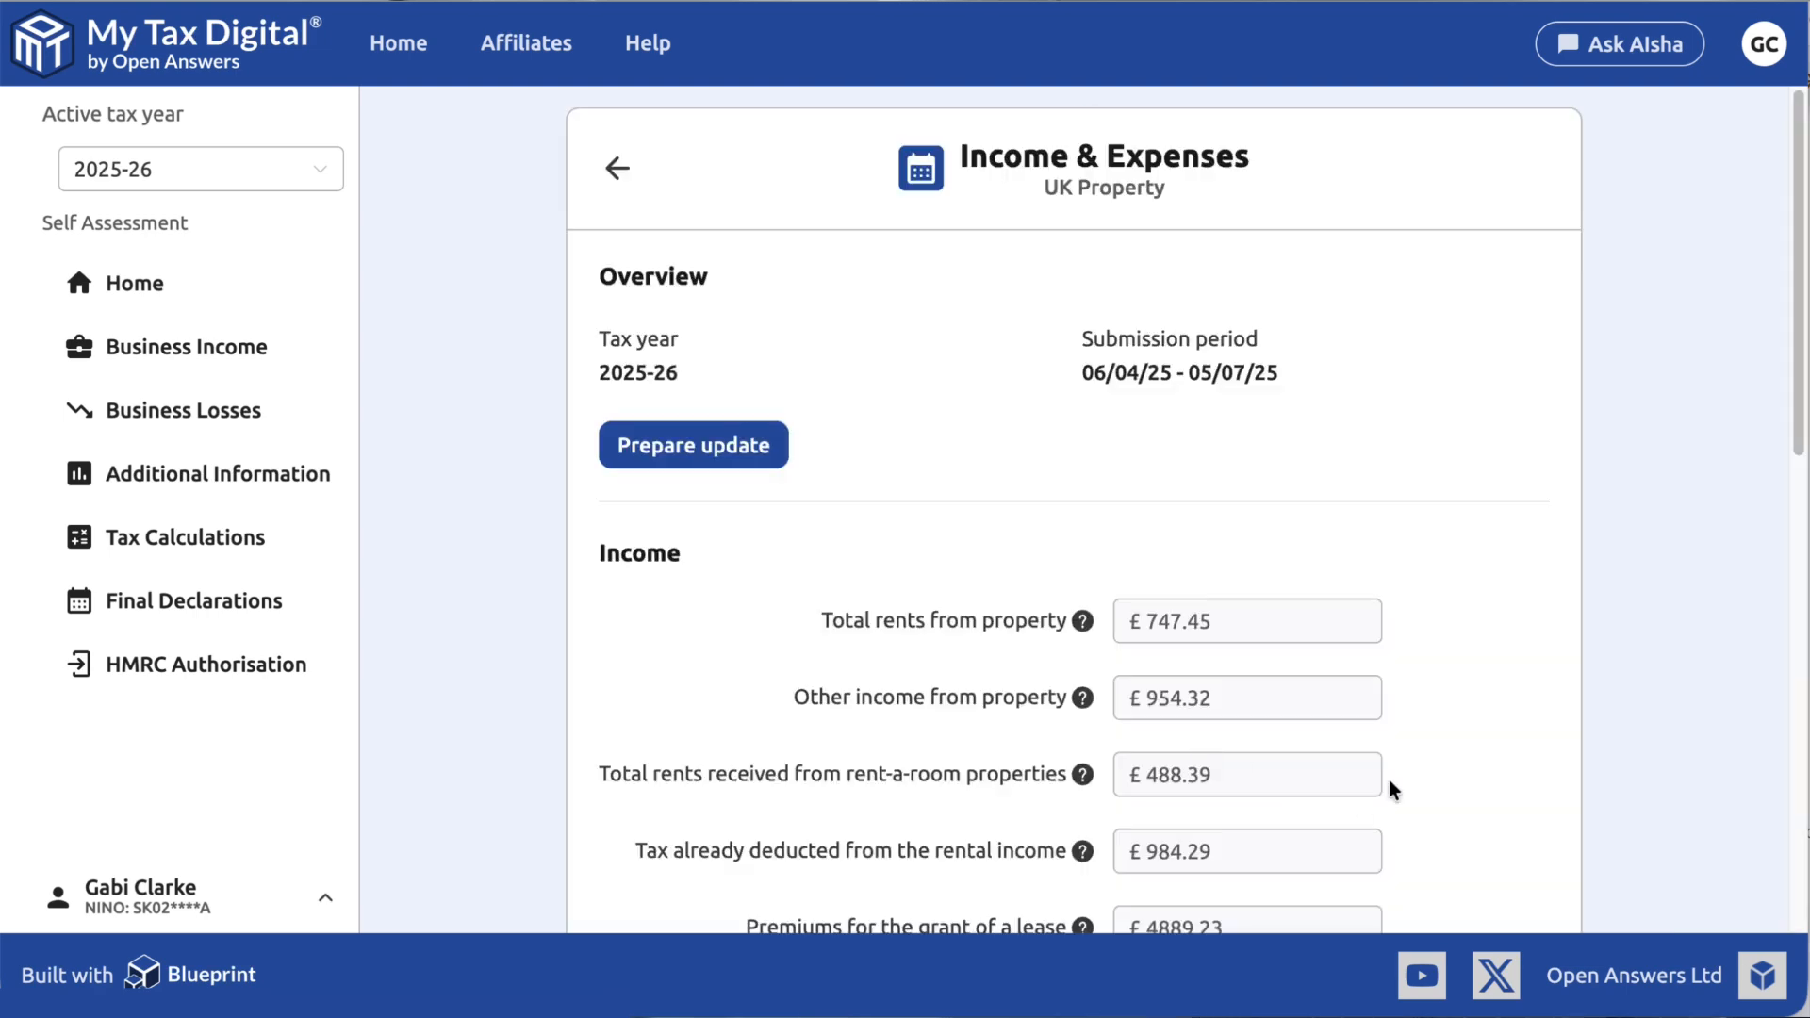
# - Prepare an update of the UK Property income and expenses and check the figures drawn from the linked business
pyautogui.scroll(-10, 1390, 786)
pyautogui.scroll(10, 1389, 780)
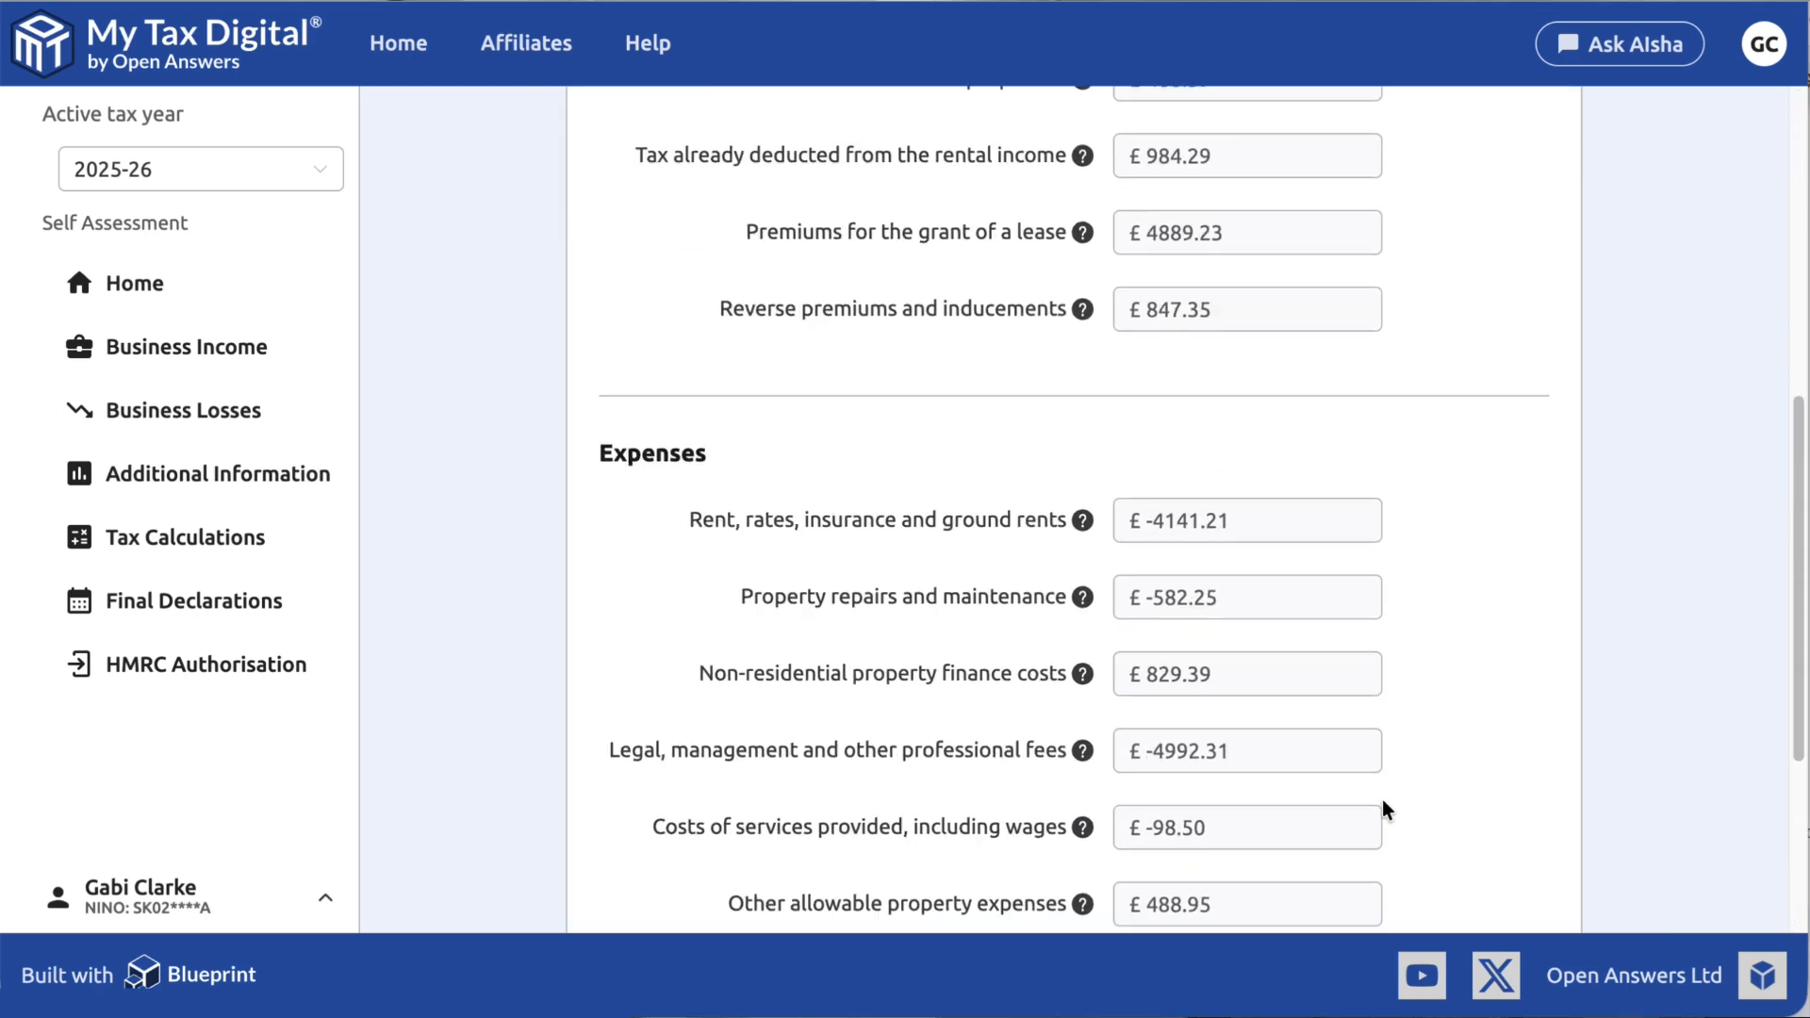
pyautogui.click(668, 450)
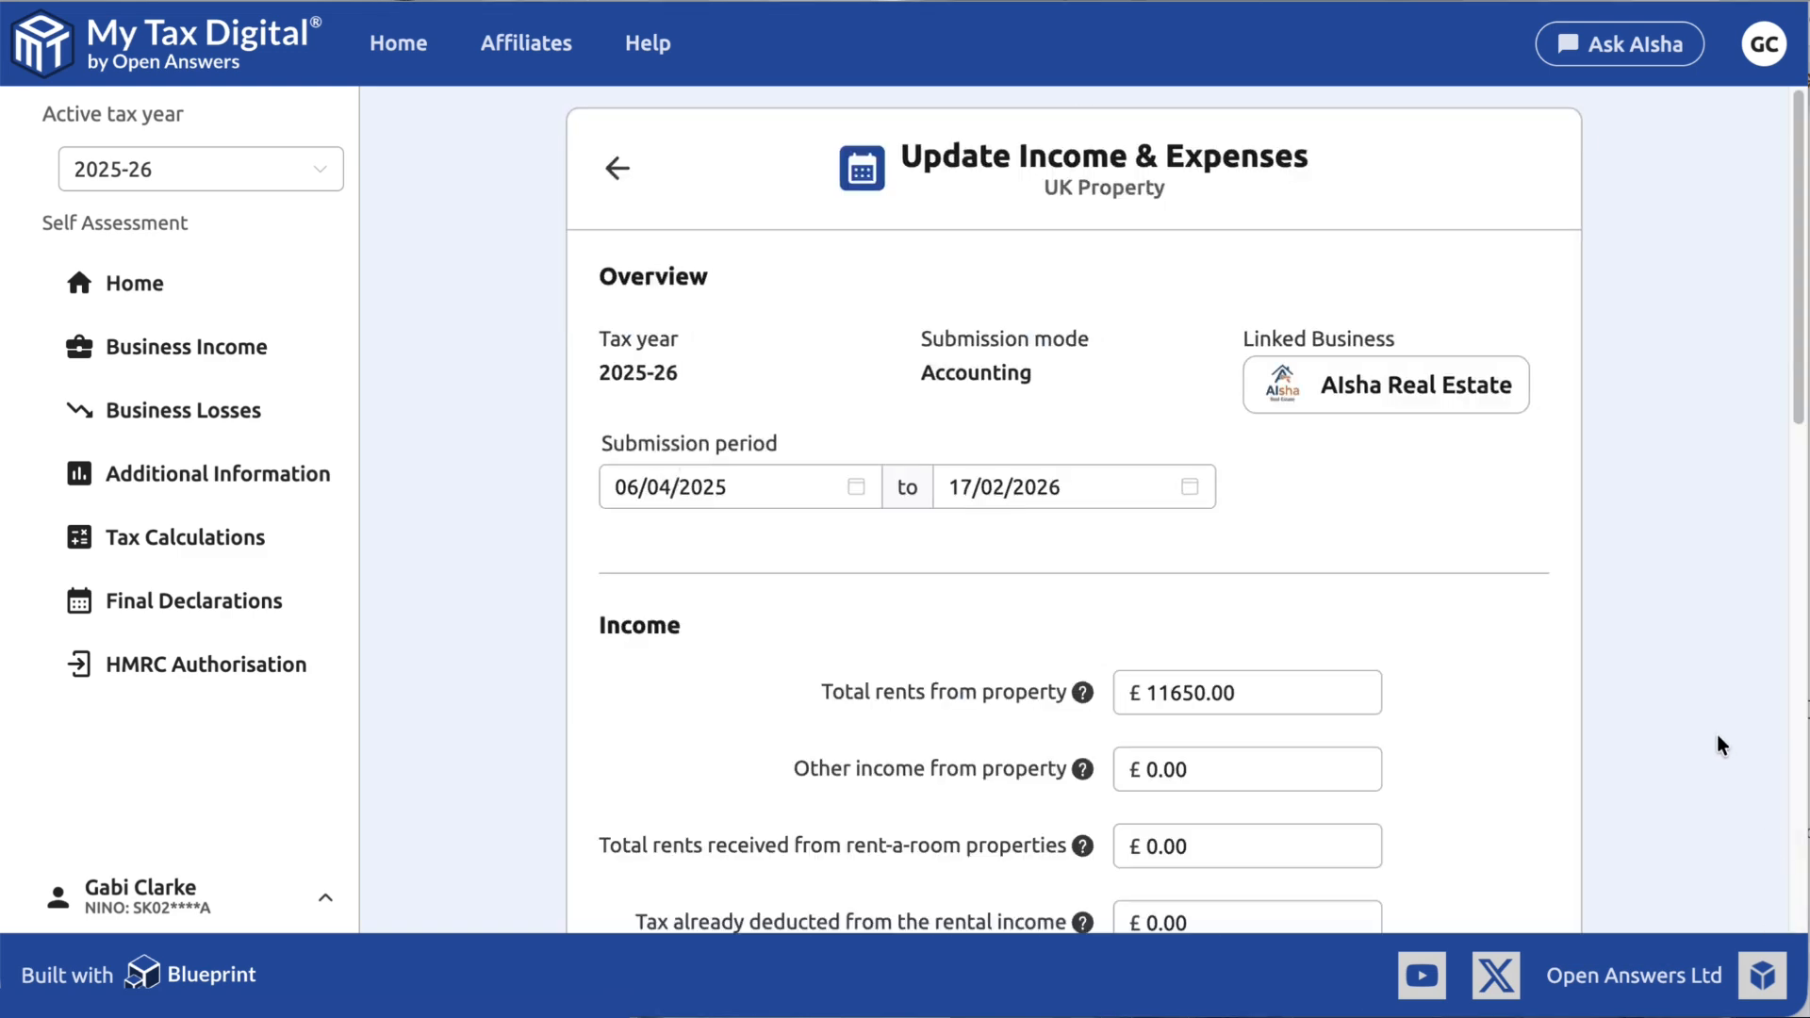
pyautogui.scroll(-4, 1717, 743)
pyautogui.scroll(-8, 1717, 735)
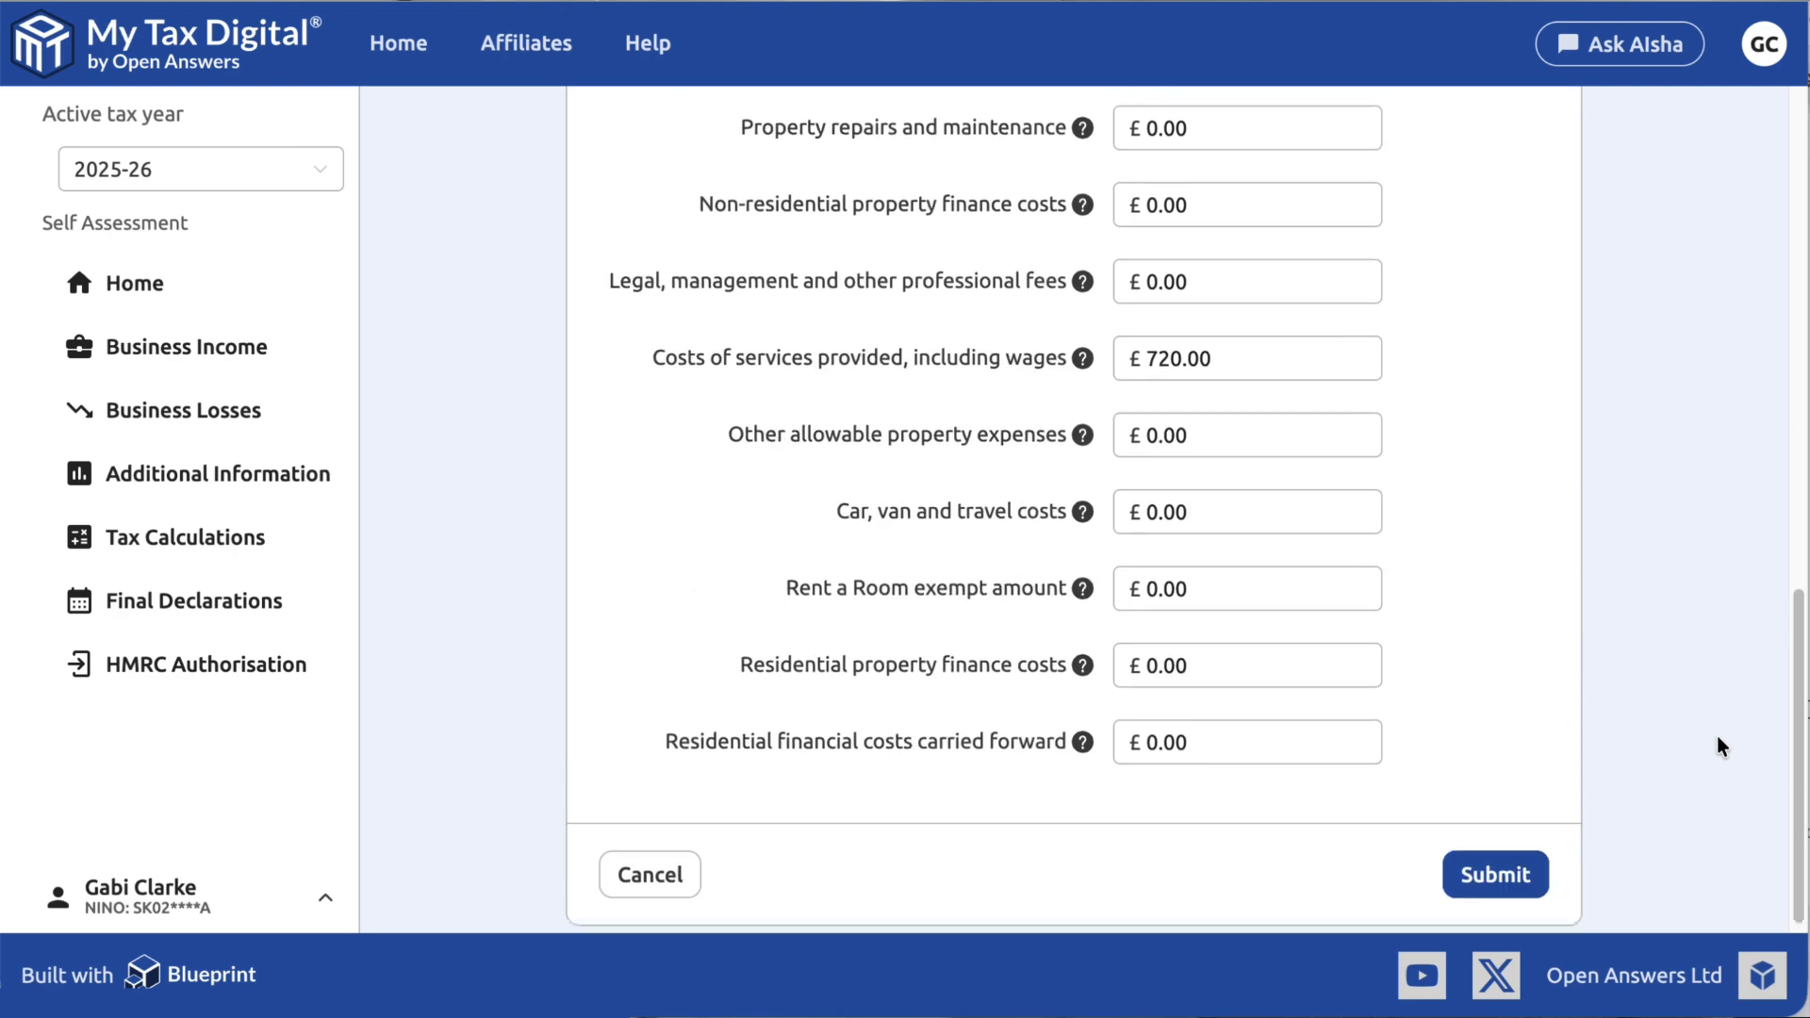
pyautogui.scroll(13, 1717, 736)
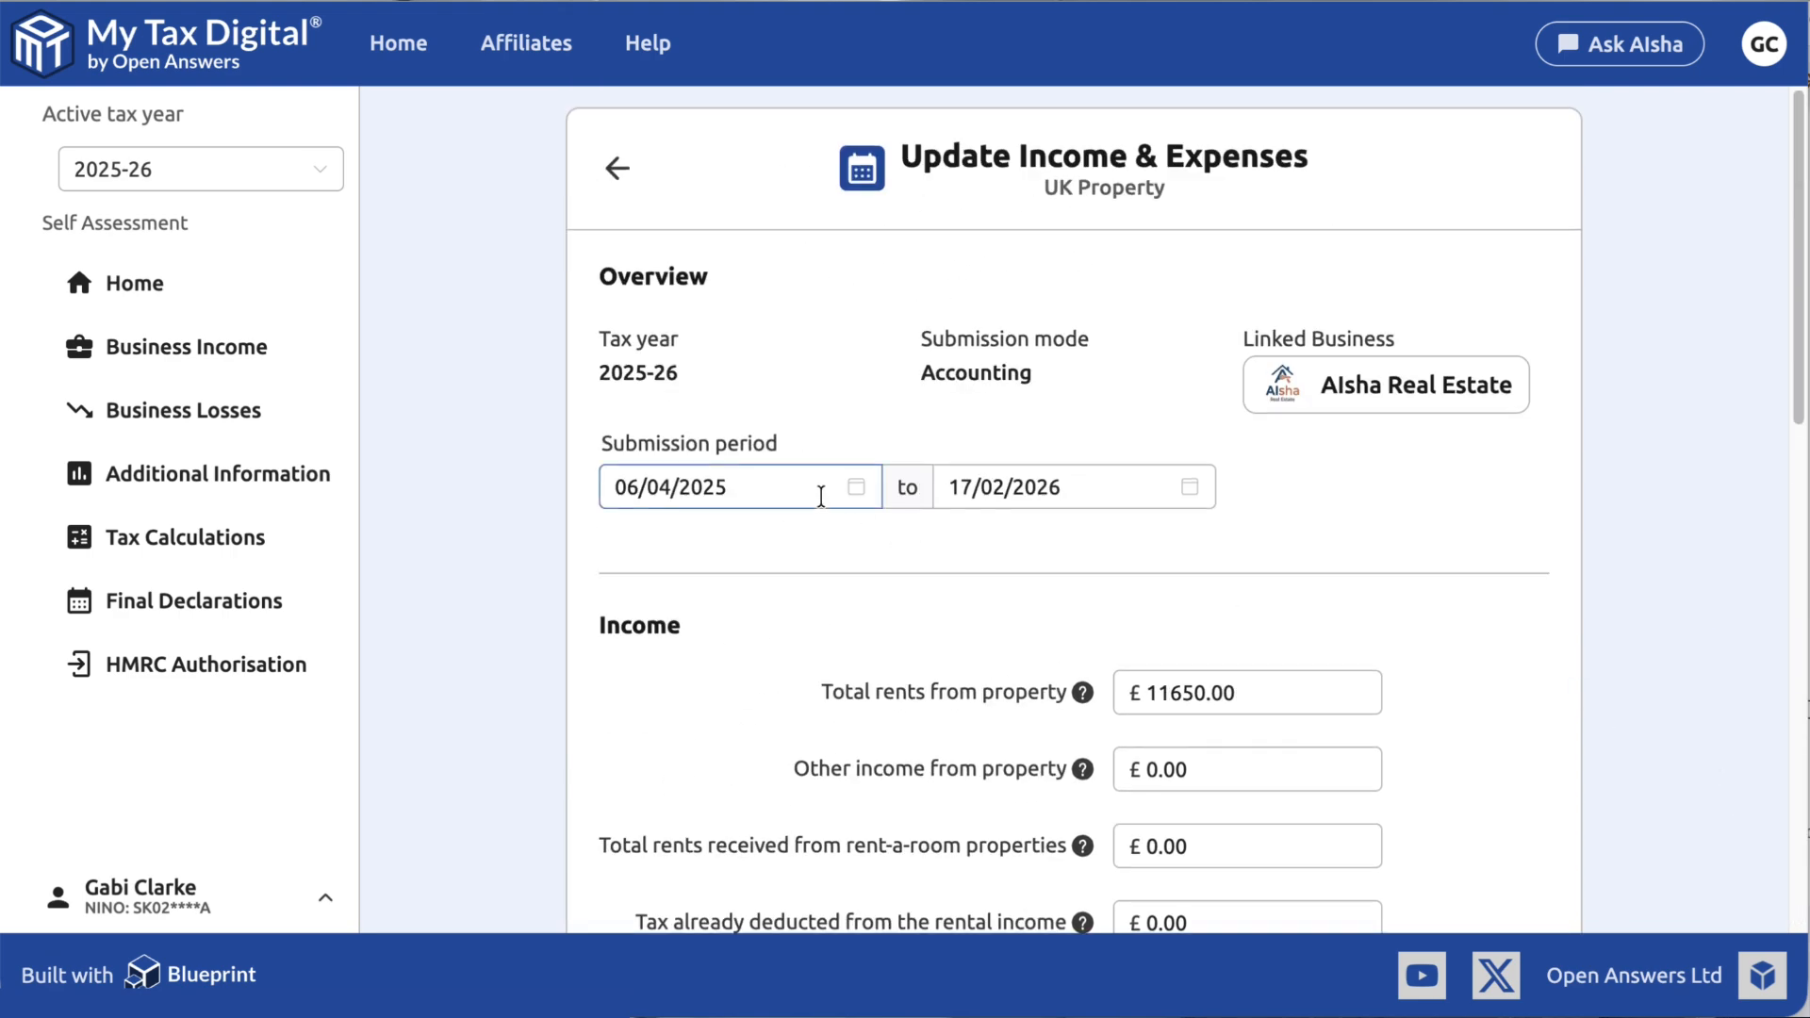
# - Select the submission period's end date in February 2026 and submit the UK Property income and expenses update
pyautogui.click(1043, 494)
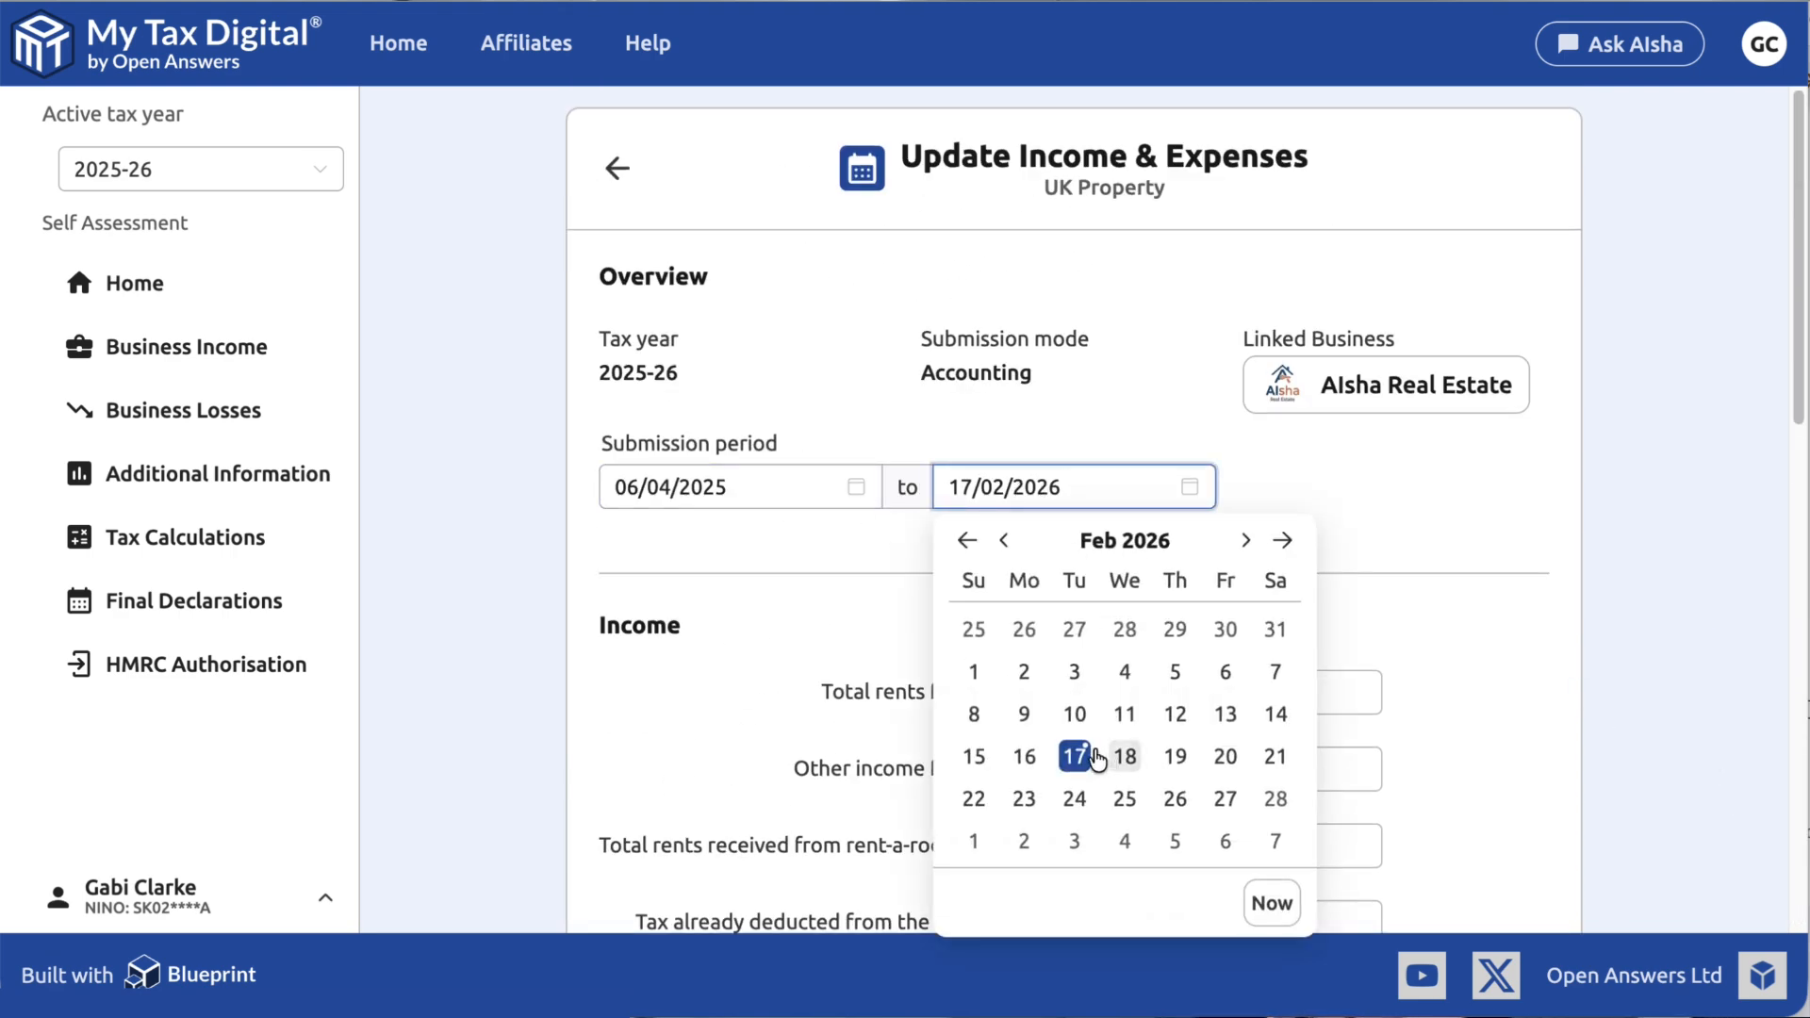
pyautogui.click(1097, 757)
pyautogui.scroll(-10, 1672, 825)
pyautogui.scroll(-3, 1672, 836)
pyautogui.click(1493, 861)
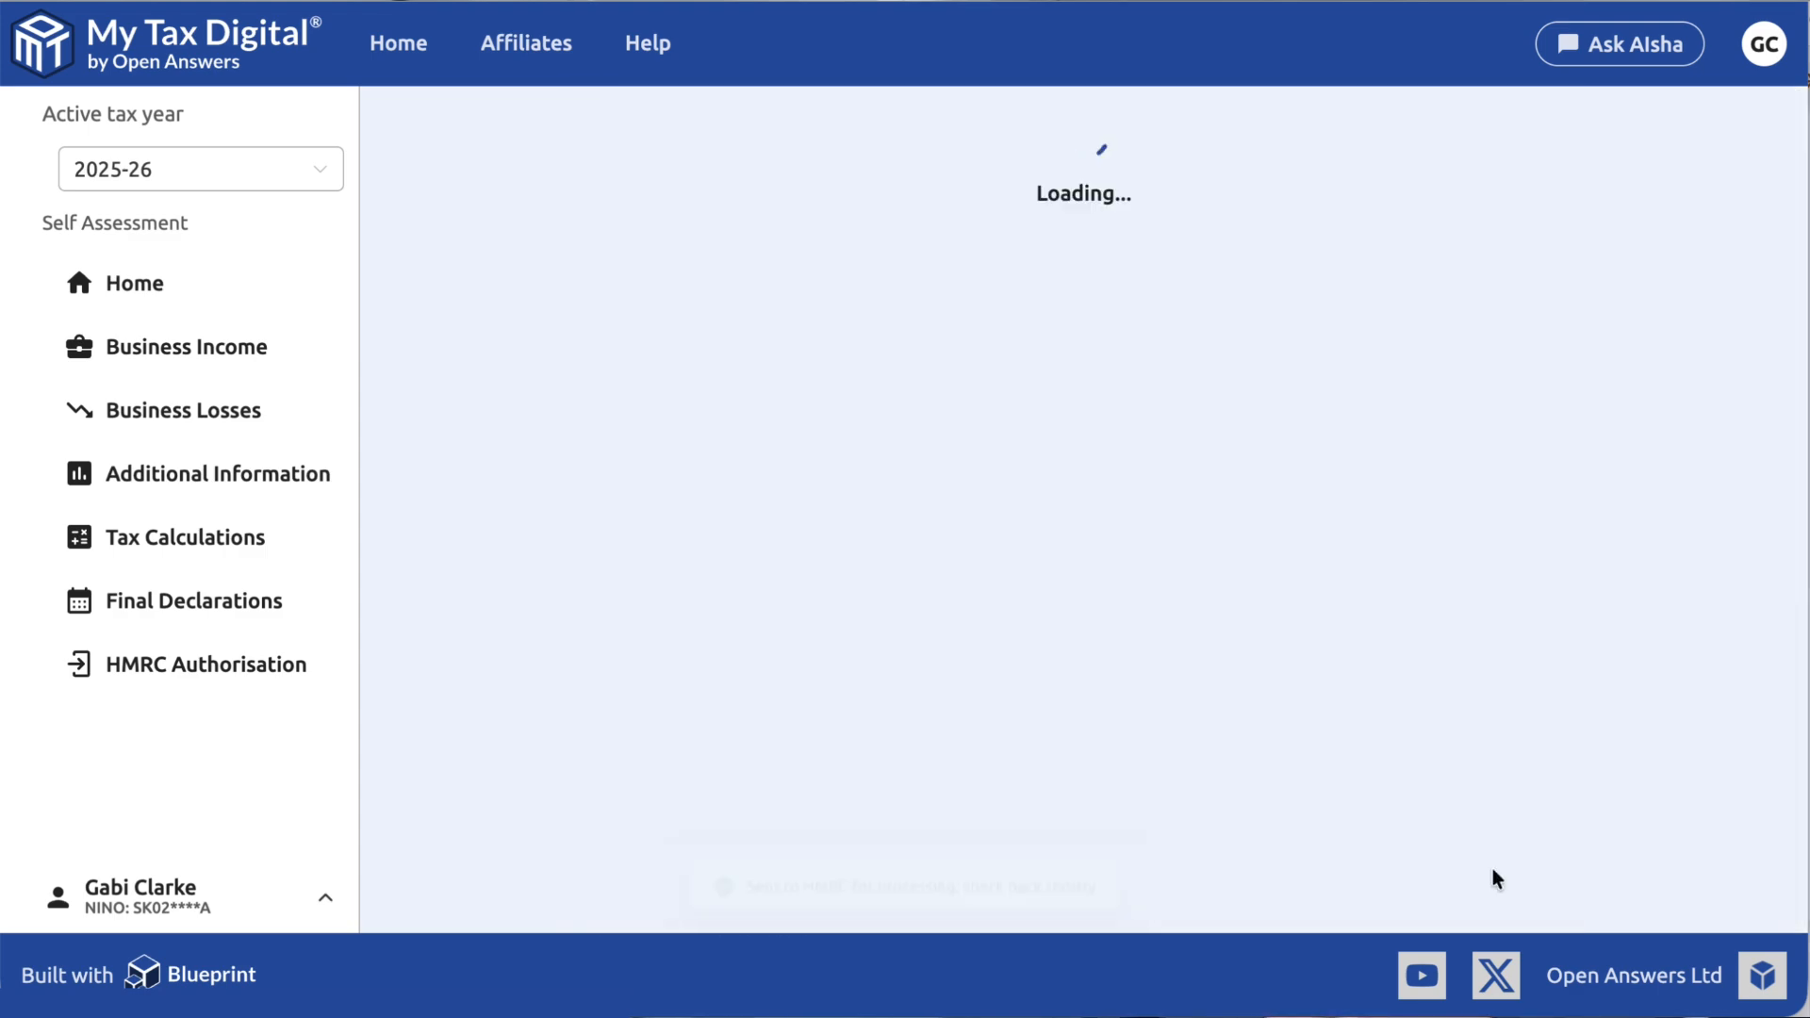